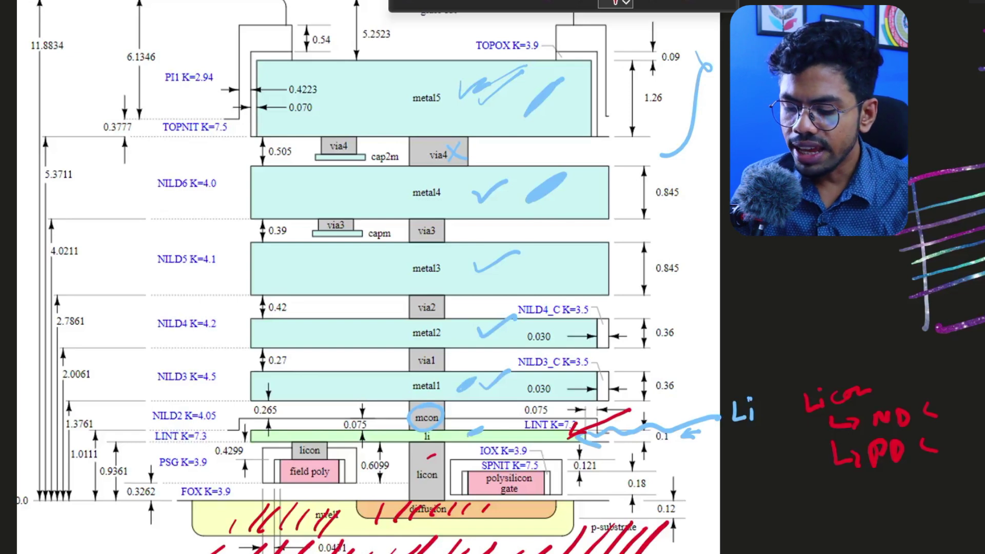
# - Open the Periphery Rules section of the design rules in the SkyWater SKY130 PDK documentation
pyautogui.moveTo(586, 361)
pyautogui.mouseDown()
pyautogui.moveTo(553, 384)
pyautogui.moveTo(575, 383)
pyautogui.mouseUp()
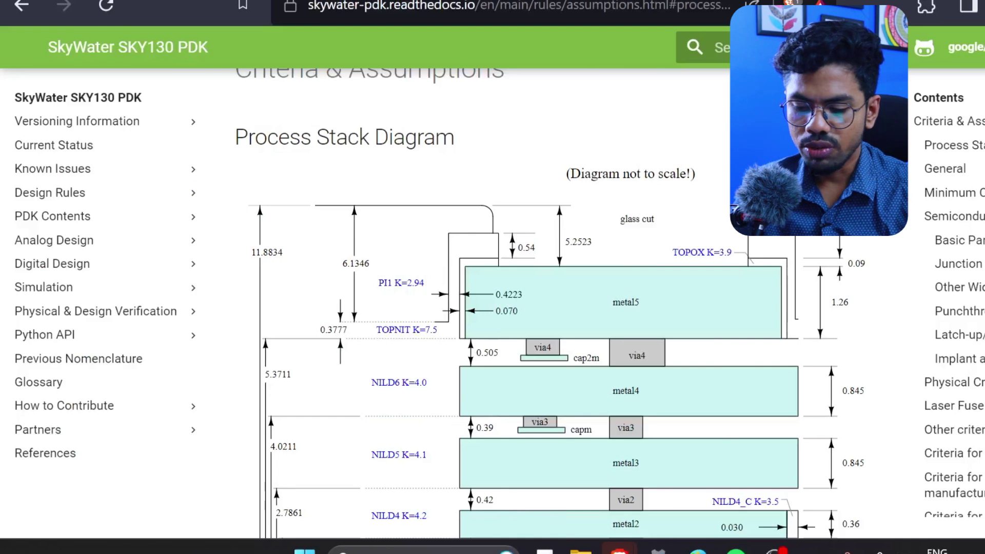
pyautogui.scroll(-2, 493, 302)
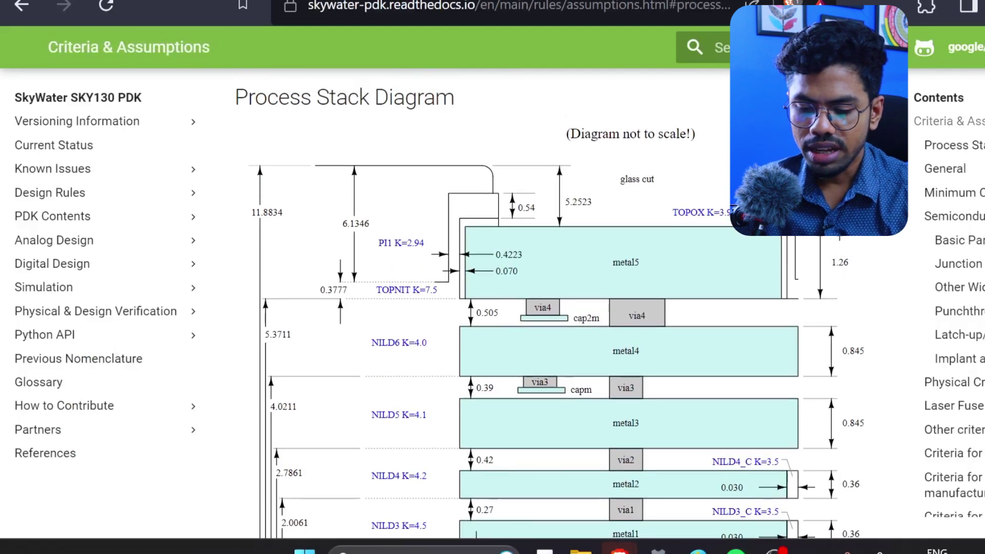
pyautogui.click(50, 193)
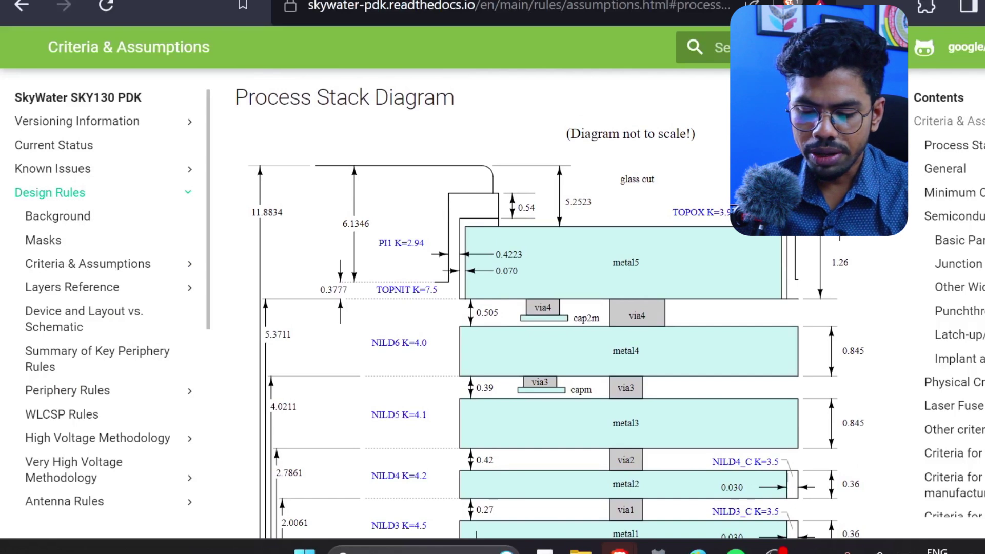
pyautogui.click(67, 390)
pyautogui.scroll(-5, 102, 302)
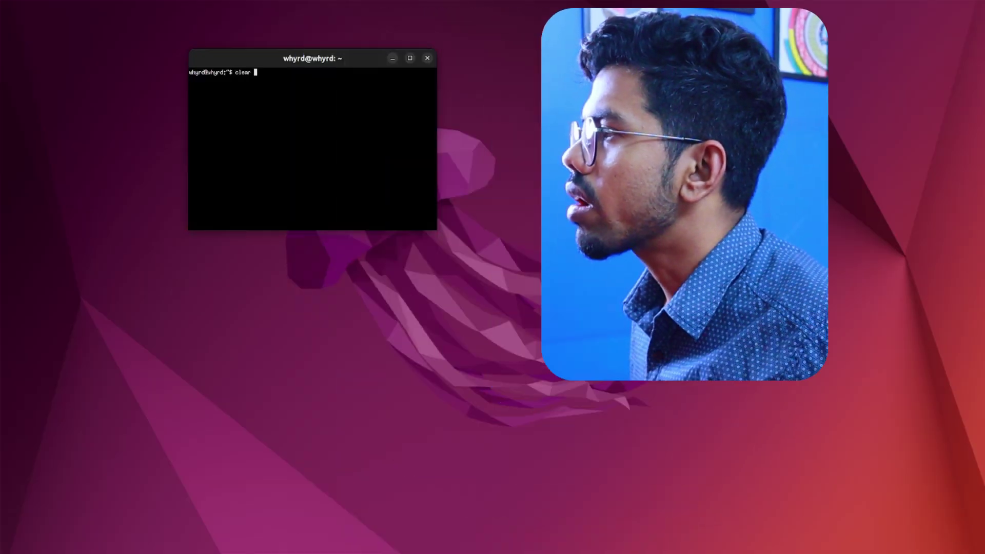
# - Launch Magic from the terminal in the background with the sky130A.magicrc rcfile and maximize the layout window
pyautogui.write('cd inv_layout_test/')
pyautogui.press('Up')
pyautogui.press('Up')
pyautogui.press('Up')
pyautogui.press('Up')
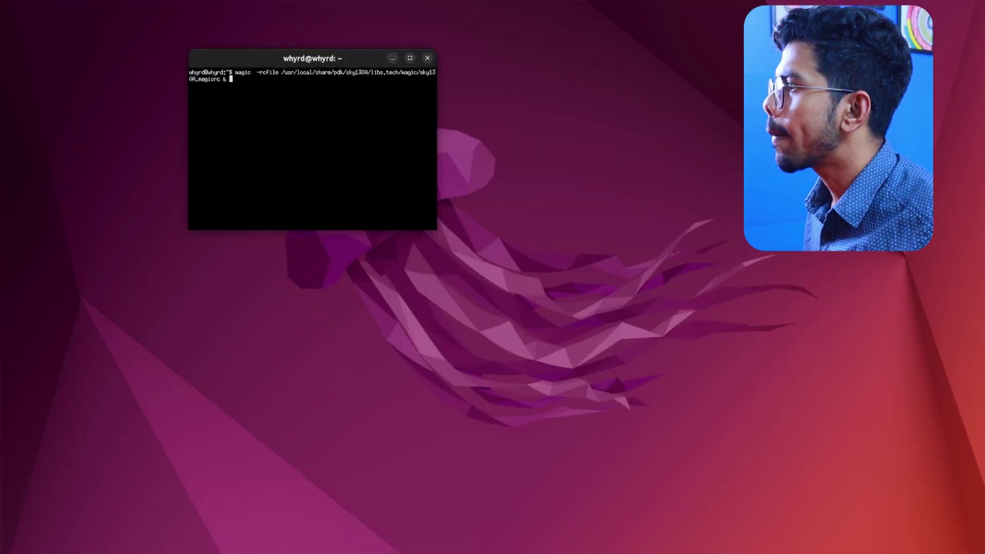
pyautogui.press('Return')
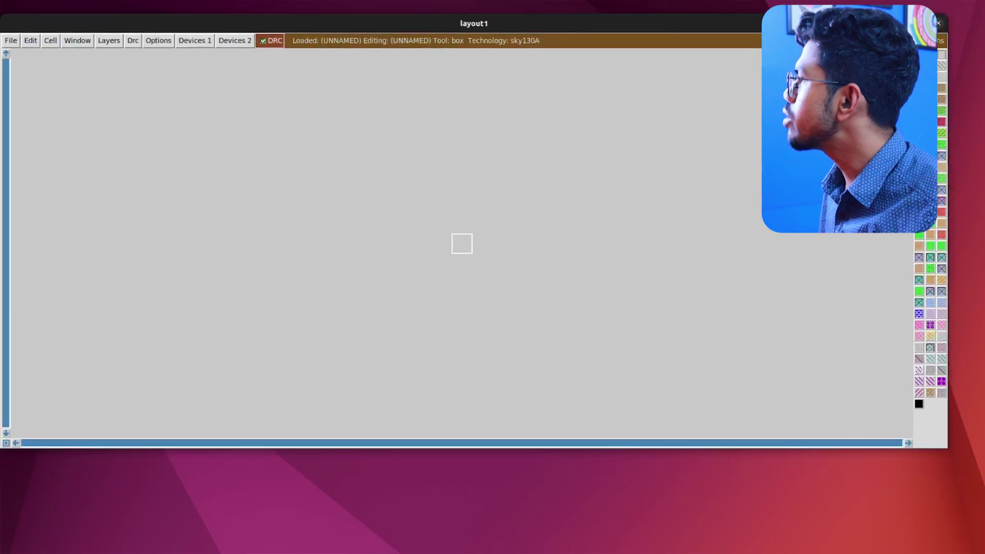
pyautogui.press('super+Up')
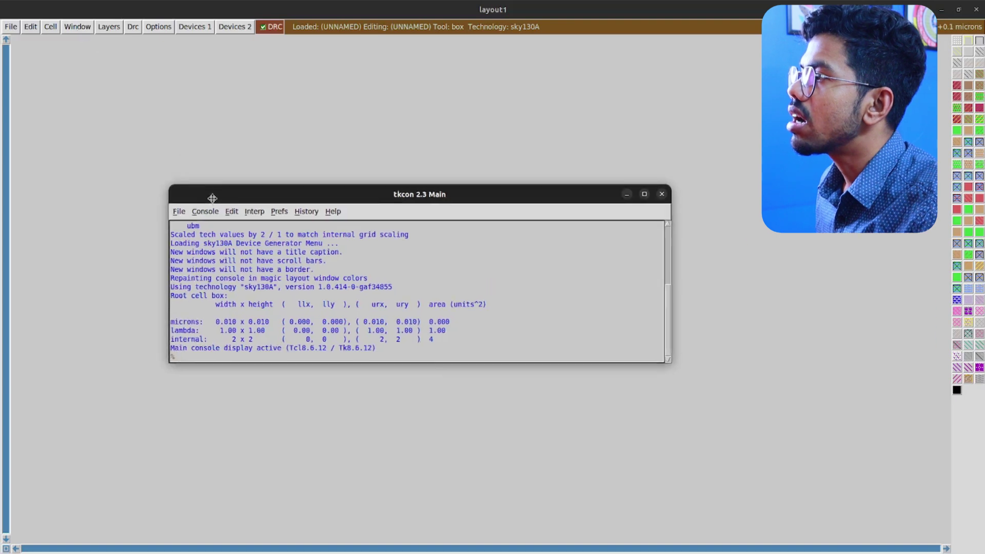
# - Set the layout grid to 0.50um and turn snap-to-grid on
pyautogui.click(77, 27)
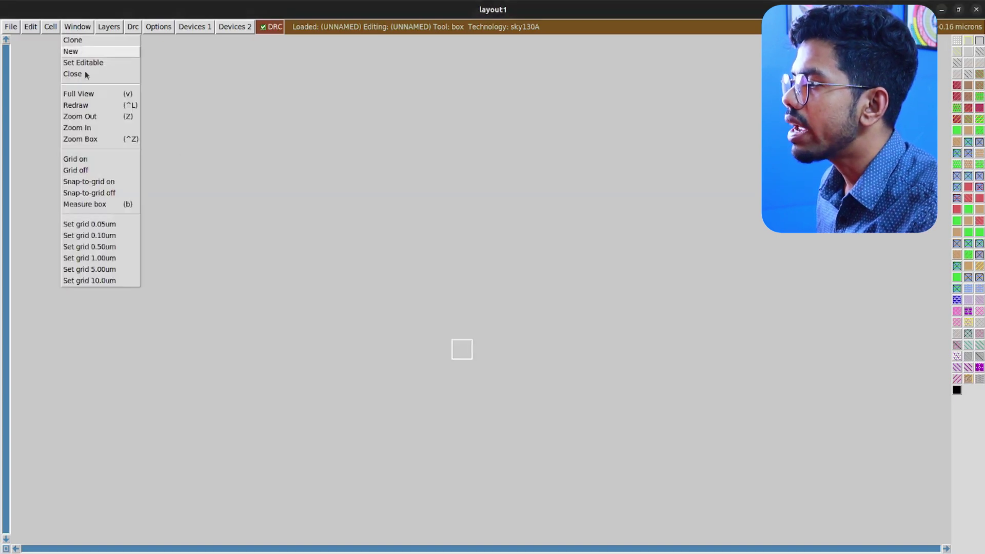
pyautogui.click(113, 246)
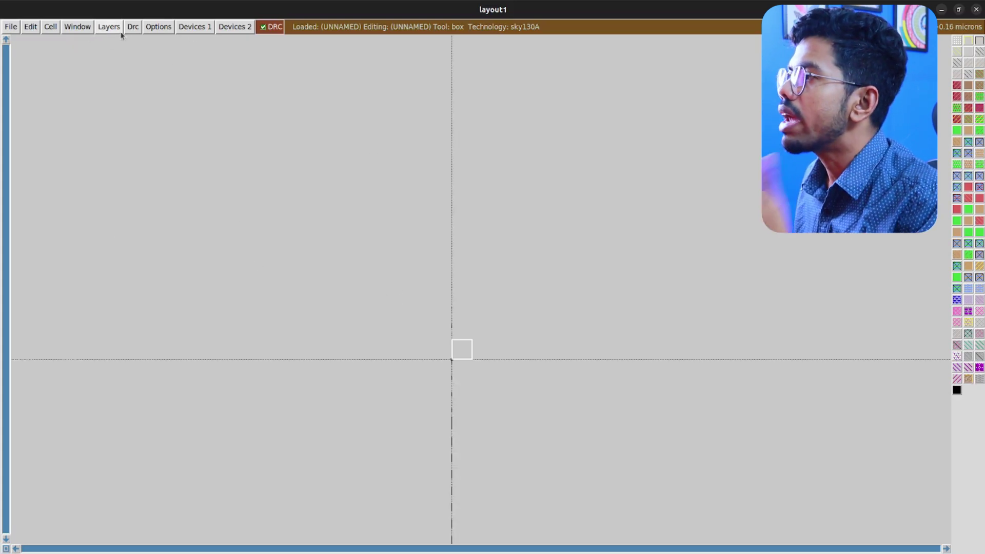
pyautogui.click(84, 25)
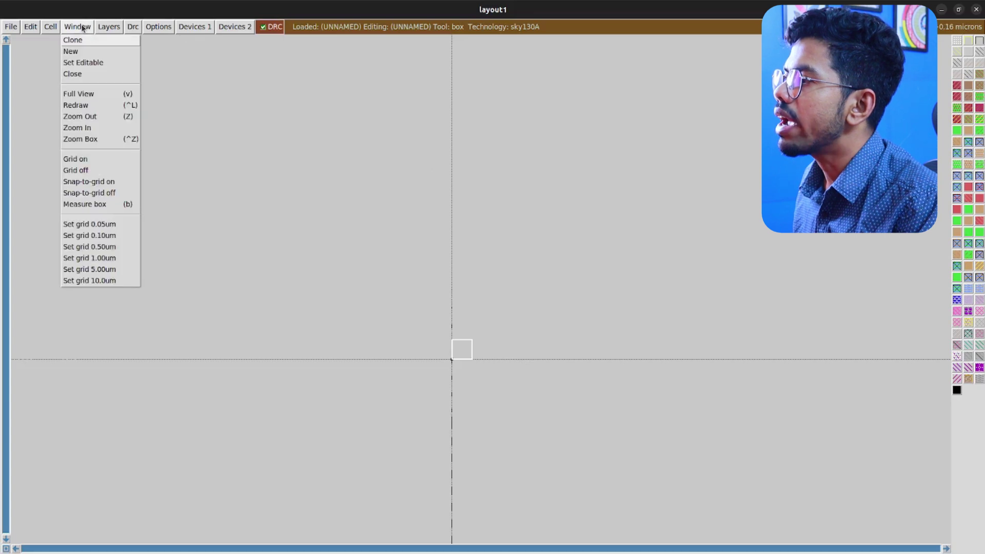
pyautogui.click(100, 182)
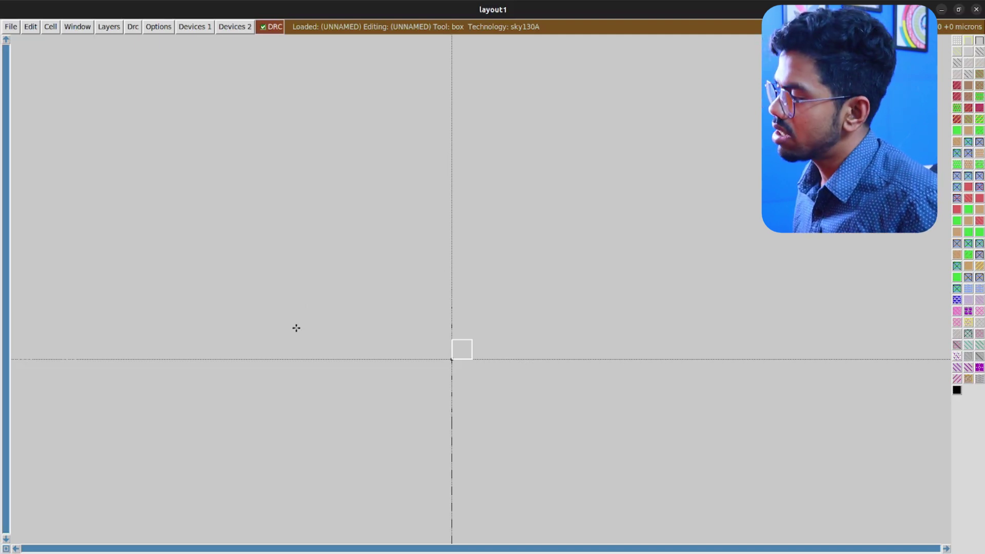
# - Examine the layout grid around the origin at several zoom levels, ending with a dense field of grid cells
pyautogui.press('z')
pyautogui.press('z')
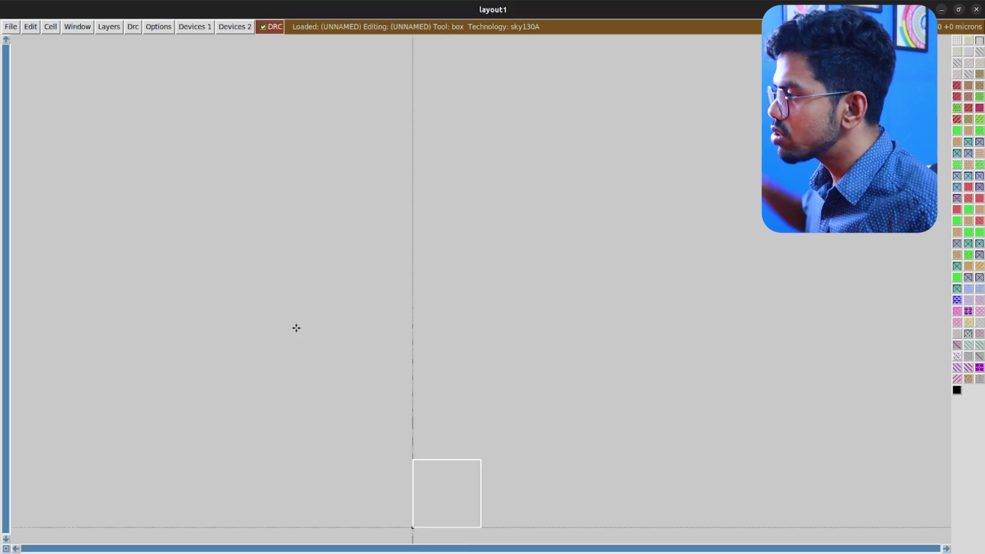
pyautogui.hotkey('shift', 'z')
pyautogui.hotkey('shift', 'z')
pyautogui.hotkey('shift', 'z')
pyautogui.hotkey('shift', 'z')
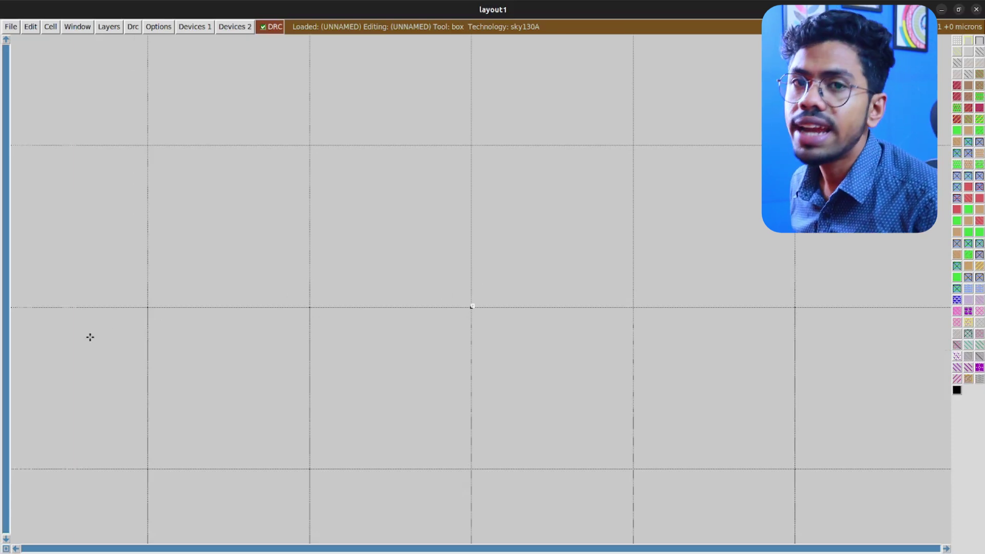
pyautogui.scroll(-1, 77, 334)
pyautogui.scroll(2, 44, 330)
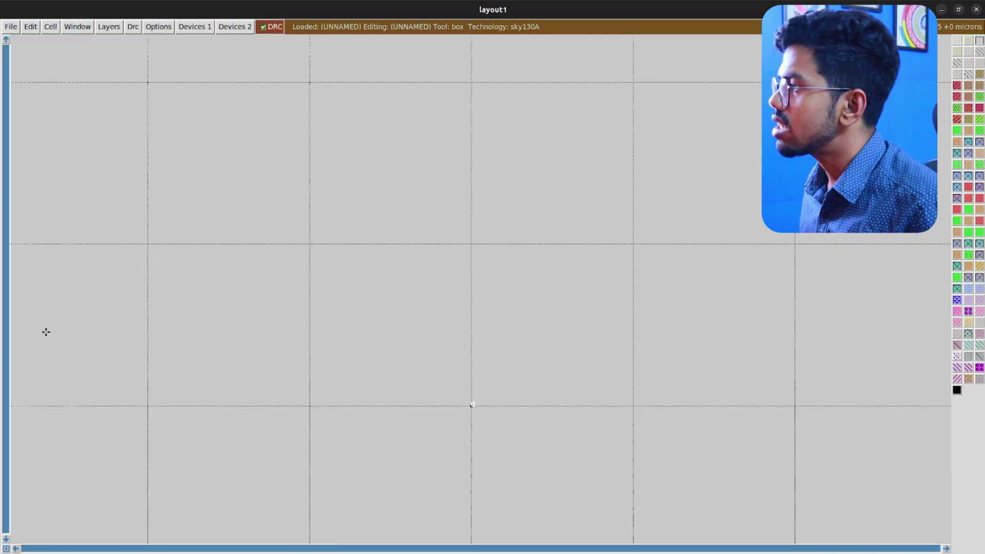
pyautogui.scroll(-1, 46, 332)
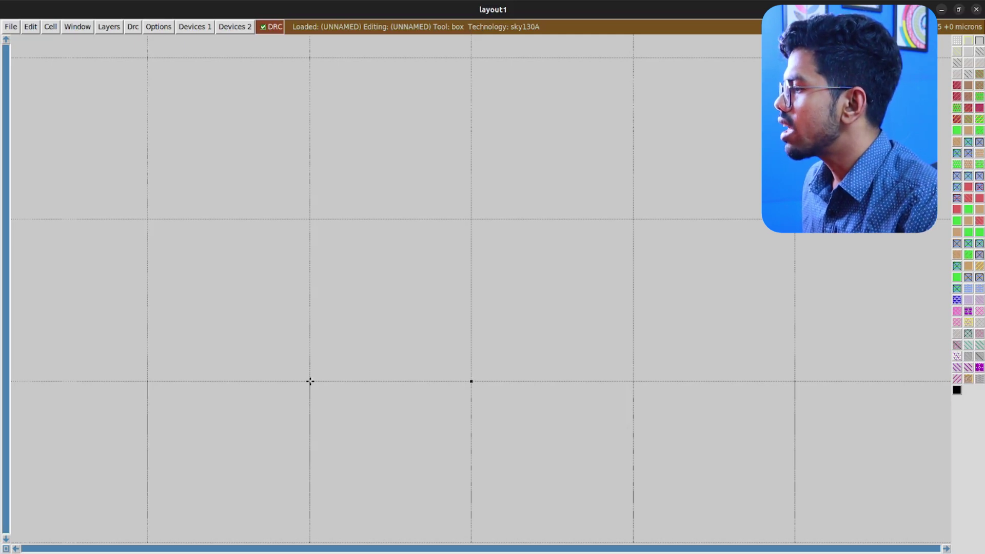
pyautogui.scroll(2, 310, 381)
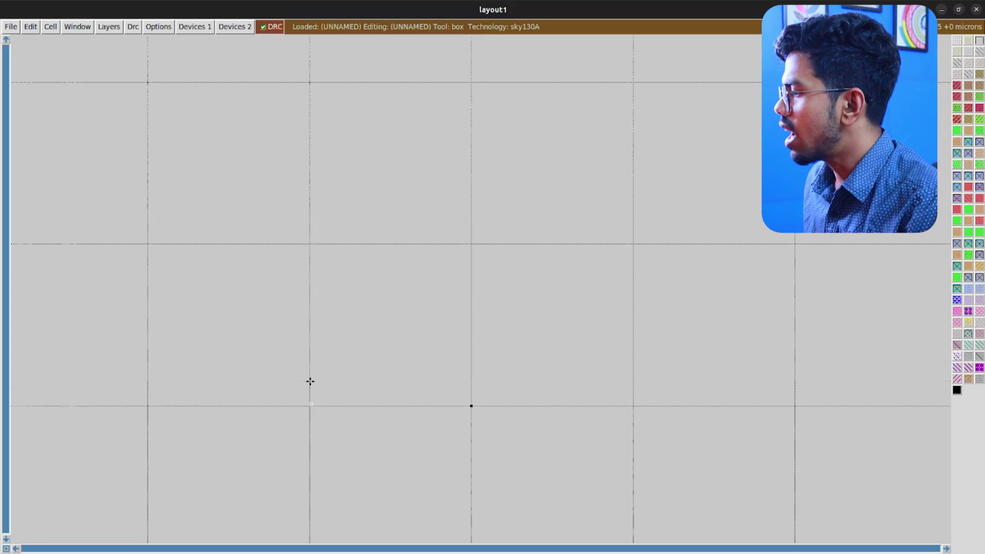
pyautogui.hotkey('shift', 'z')
pyautogui.hotkey('shift', 'z')
pyautogui.hotkey('shift', 'z')
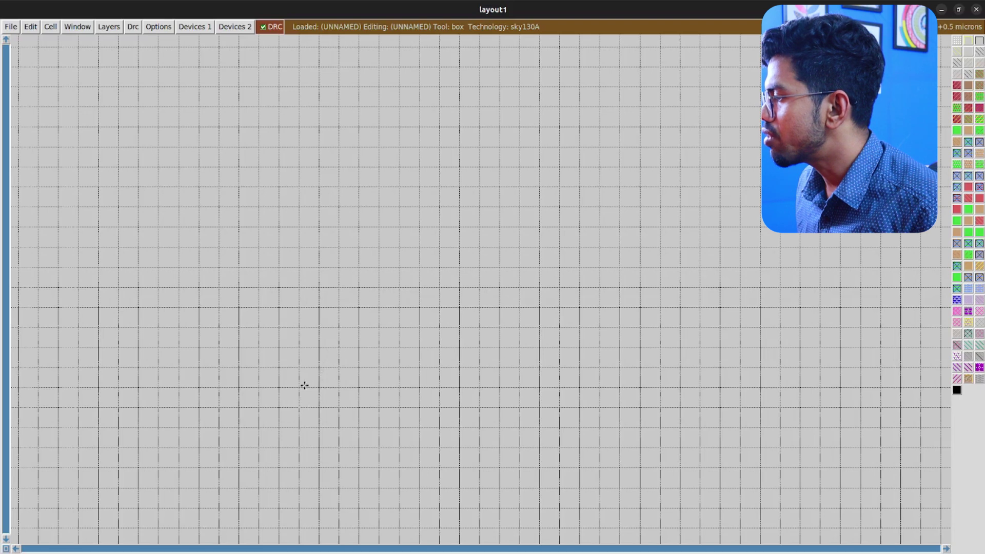
# - Bring up the tkcon command console, keep it always on top, and place it smaller and clear of the drawing area
pyautogui.press(':')
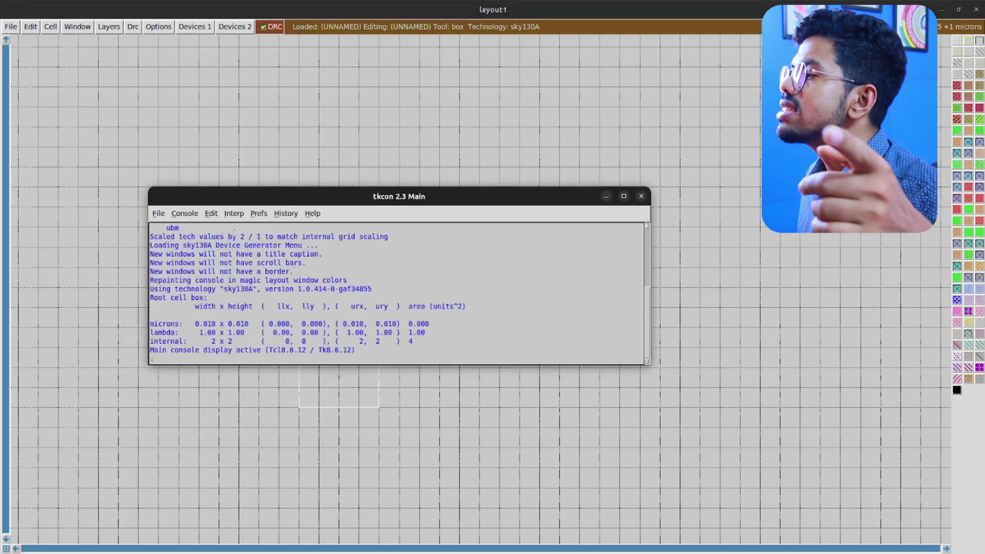
pyautogui.press('Return')
pyautogui.press('Return')
pyautogui.moveTo(259, 197); pyautogui.dragTo(197, 147)
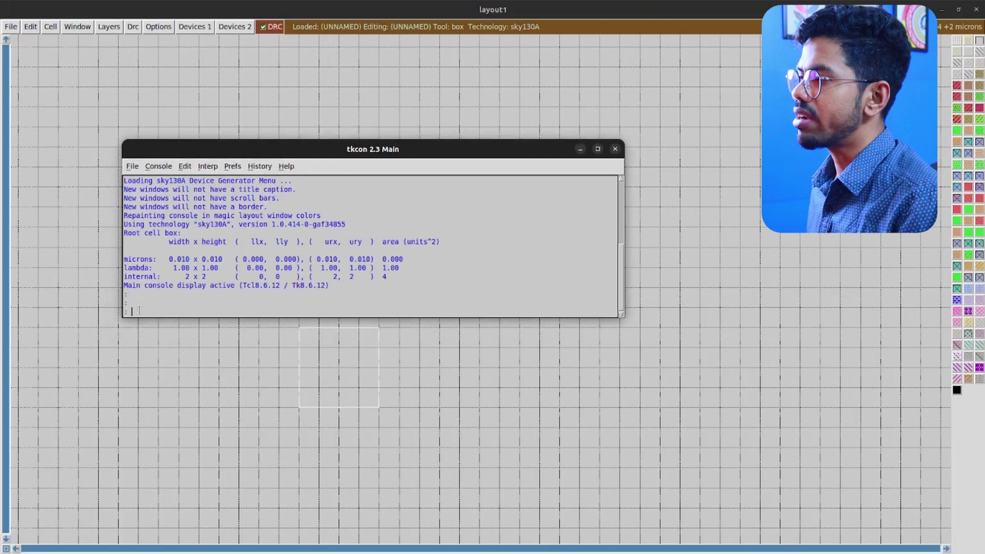
pyautogui.moveTo(266, 148); pyautogui.dragTo(227, 322)
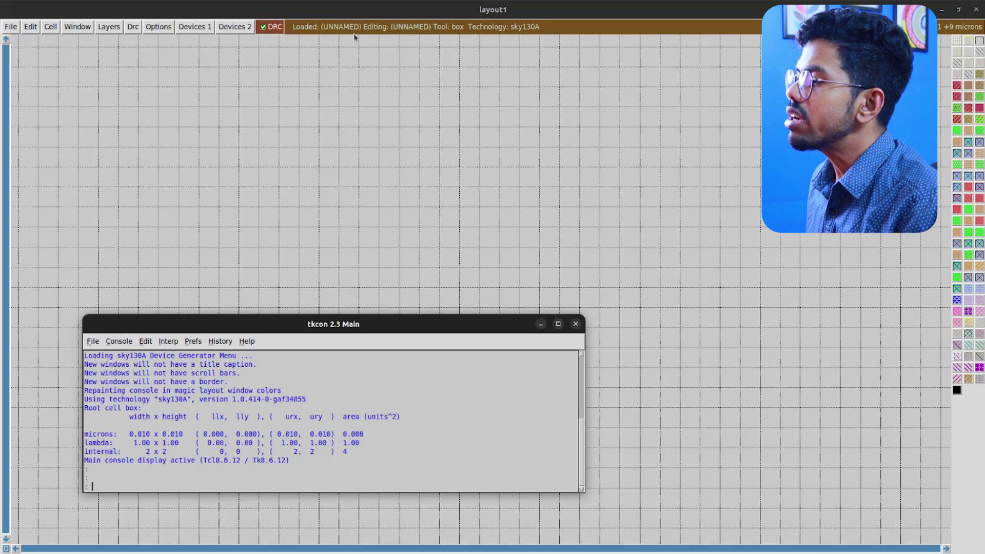
pyautogui.moveTo(263, 326); pyautogui.dragTo(285, 199)
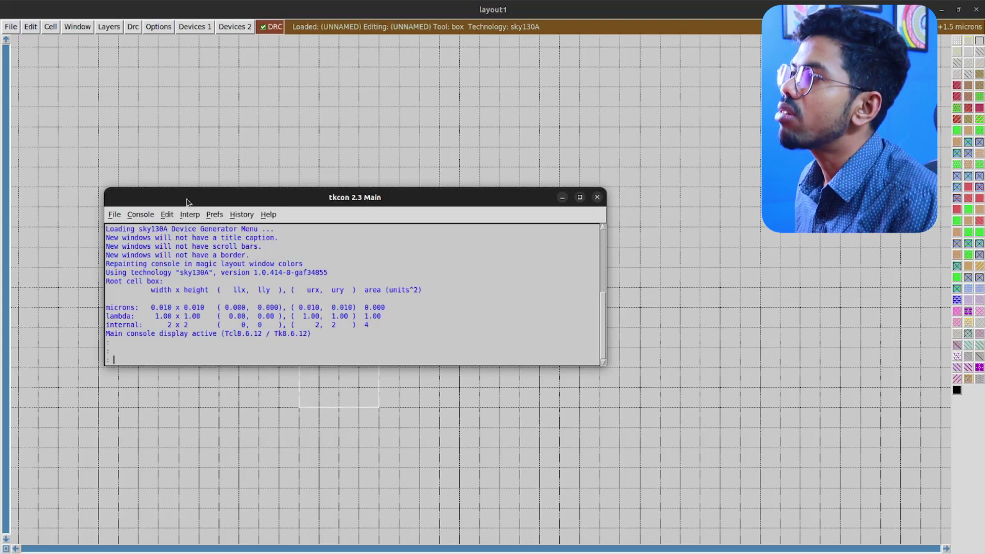
pyautogui.rightClick(237, 200)
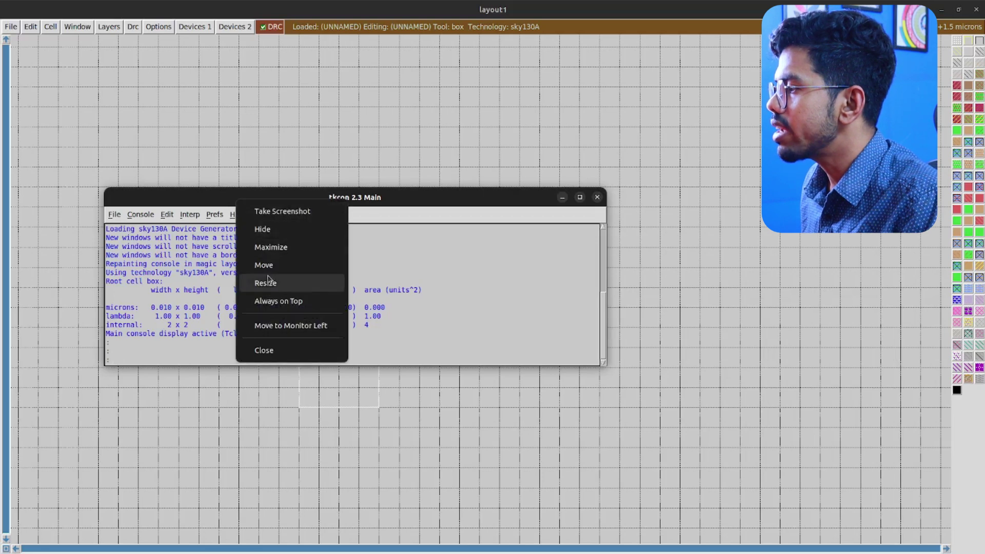
pyautogui.click(269, 302)
pyautogui.moveTo(577, 204); pyautogui.dragTo(536, 358)
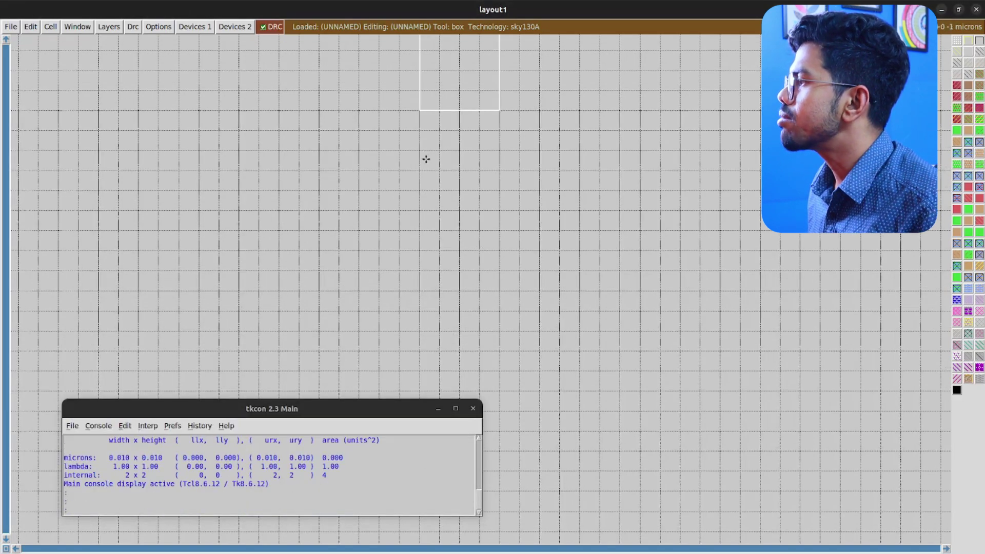
# - Position the cursor box on an empty area of the grid and paint it with nwell and pdiff
pyautogui.click(427, 158)
pyautogui.click(539, 166)
pyautogui.click(344, 133)
pyautogui.click(467, 156)
pyautogui.click(477, 164)
pyautogui.click(363, 118)
pyautogui.click(369, 127)
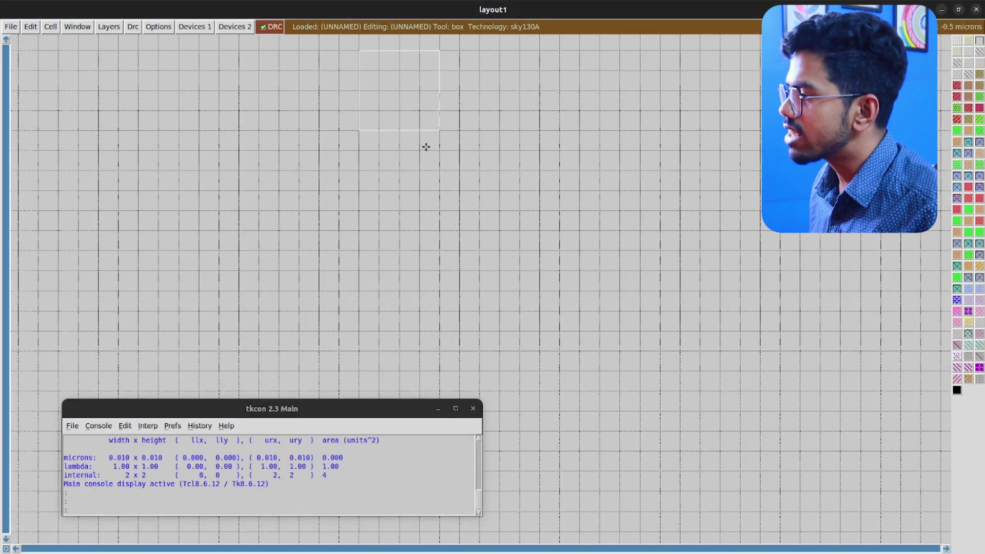
pyautogui.click(458, 145)
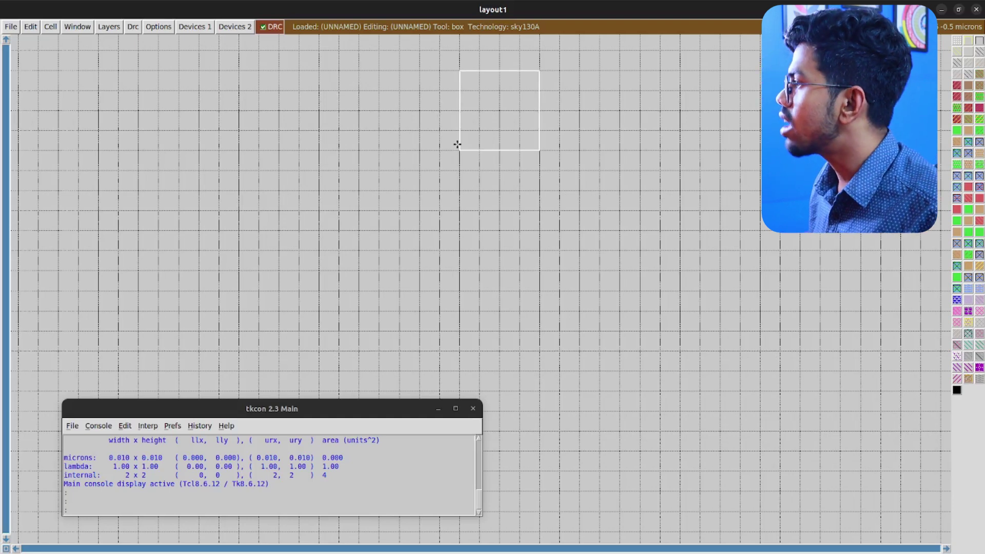
pyautogui.write('aint nwell')
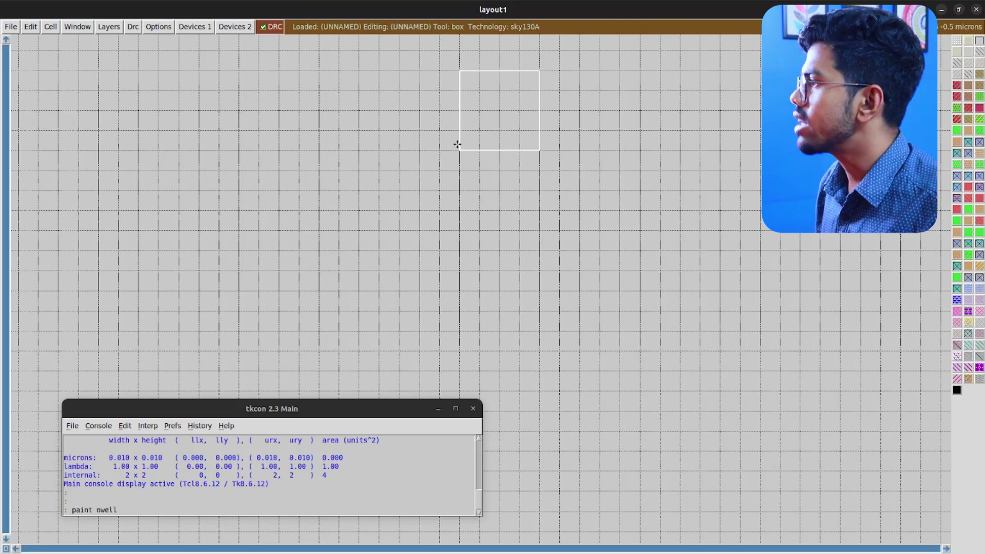
pyautogui.press('Return')
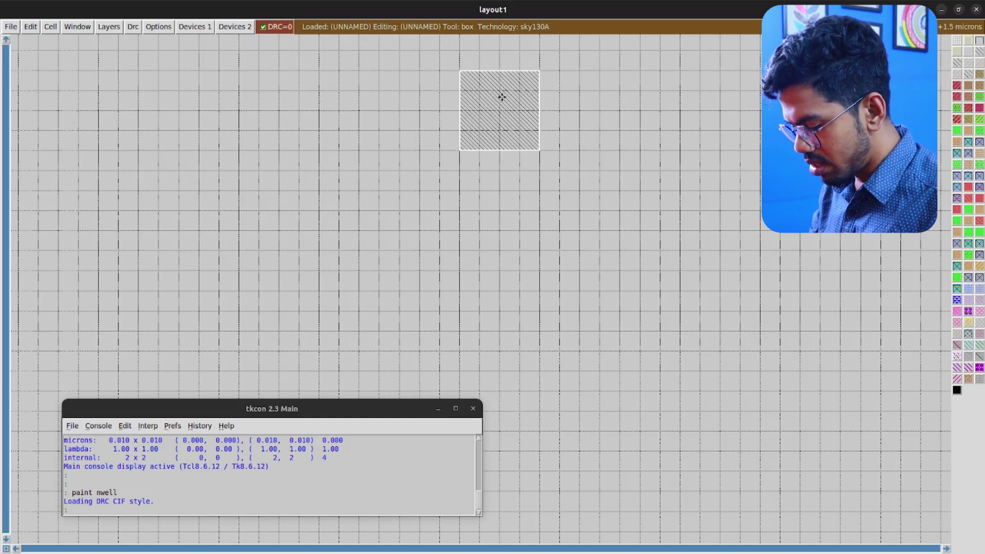
pyautogui.write('paint pdiff')
pyautogui.press('Return')
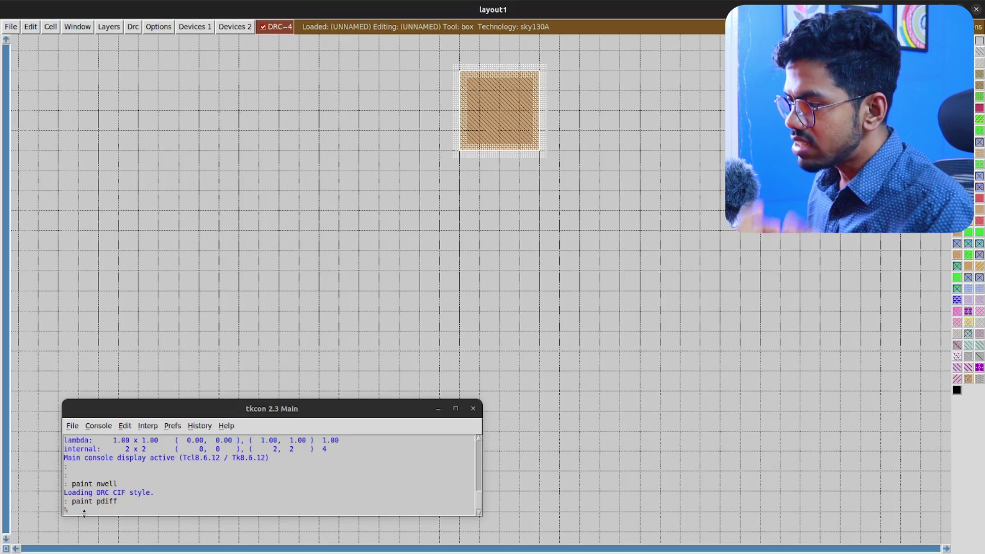
# - Run drc why in the console to query the design rule errors of the painted square
pyautogui.click(85, 513)
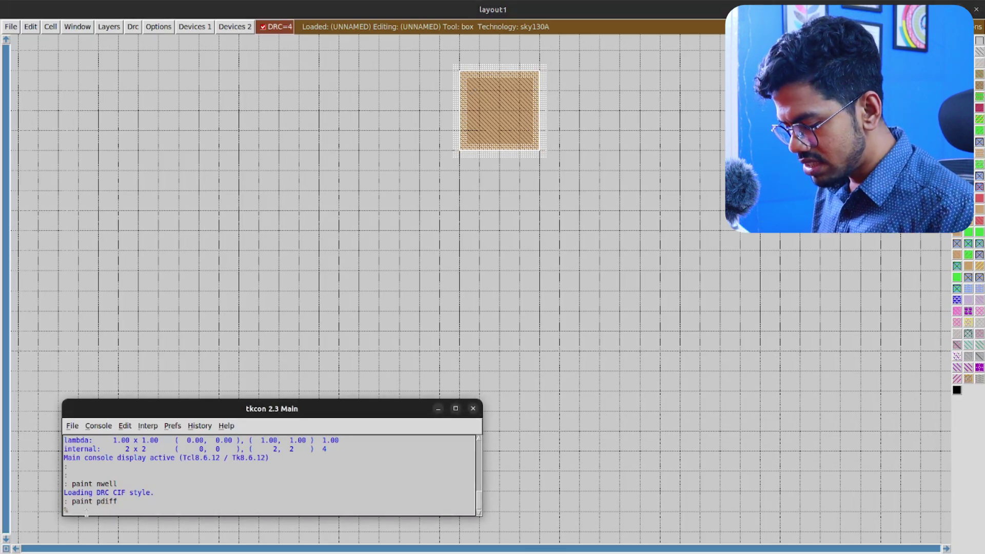
pyautogui.write('drc shy')
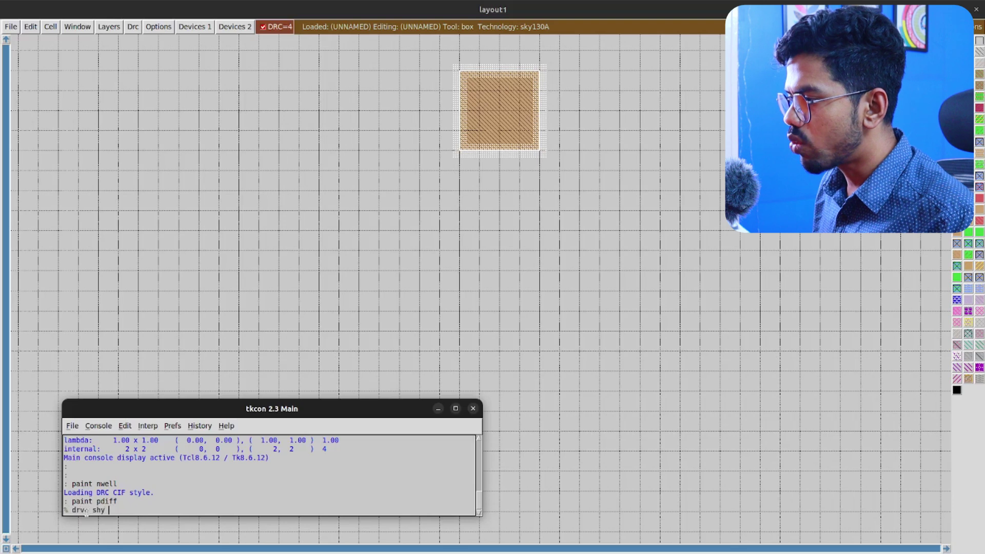
pyautogui.press('BackSpace')
pyautogui.press('BackSpace')
pyautogui.press('BackSpace')
pyautogui.press('BackSpace')
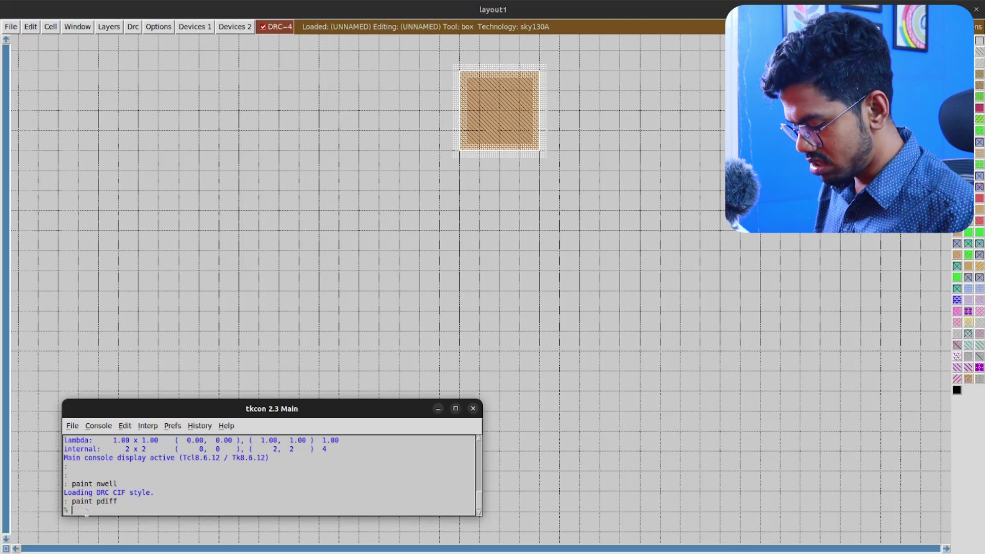
pyautogui.write('drc why')
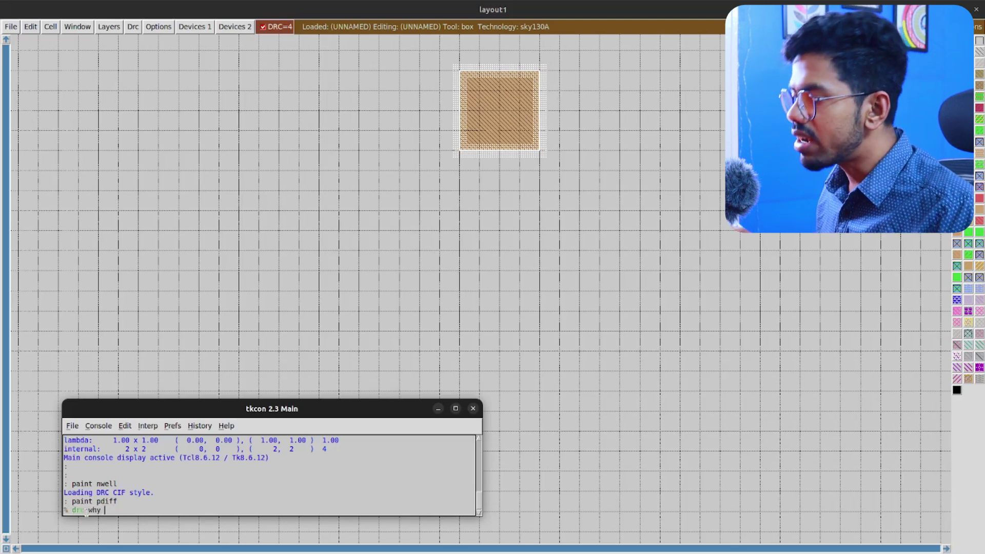
pyautogui.press('Return')
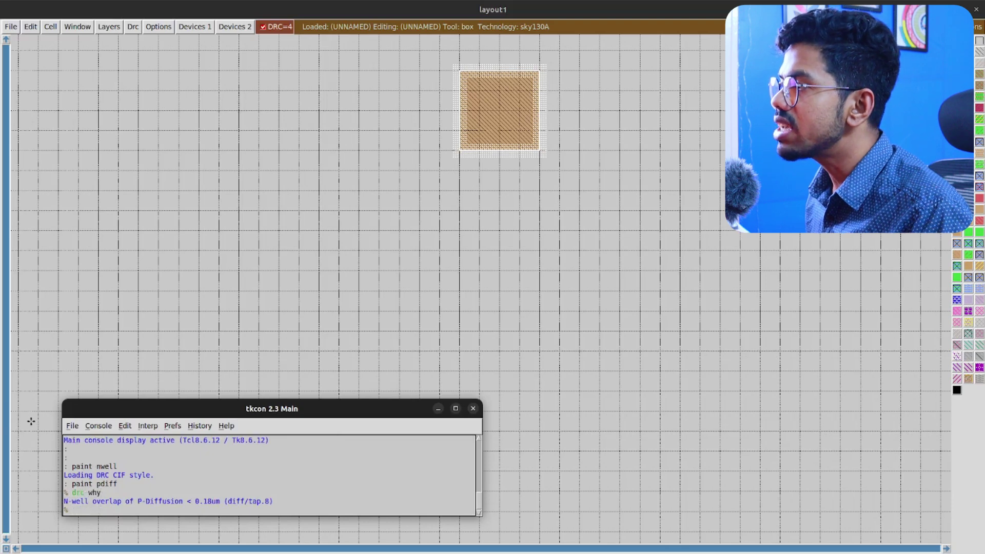
pyautogui.moveTo(136, 405); pyautogui.dragTo(189, 387)
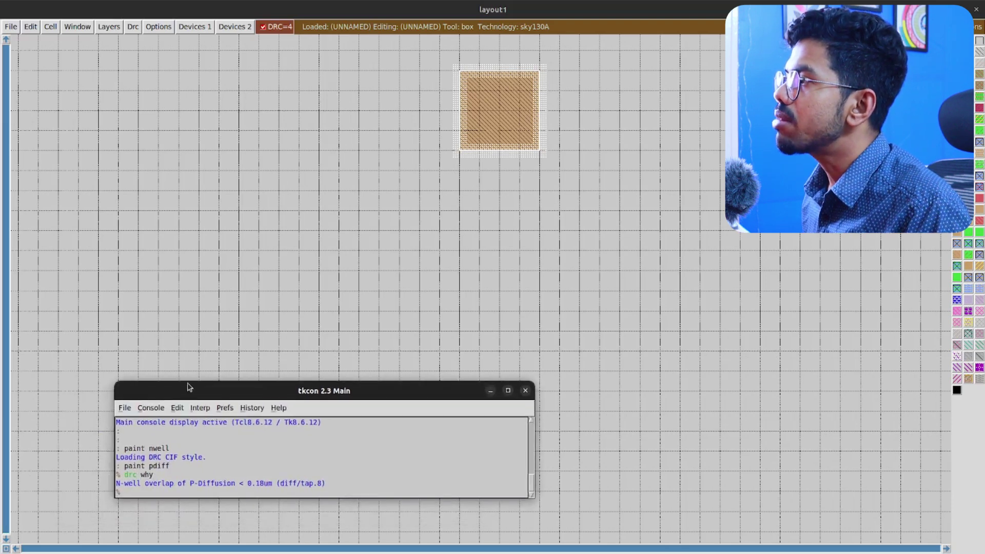
pyautogui.click(171, 28)
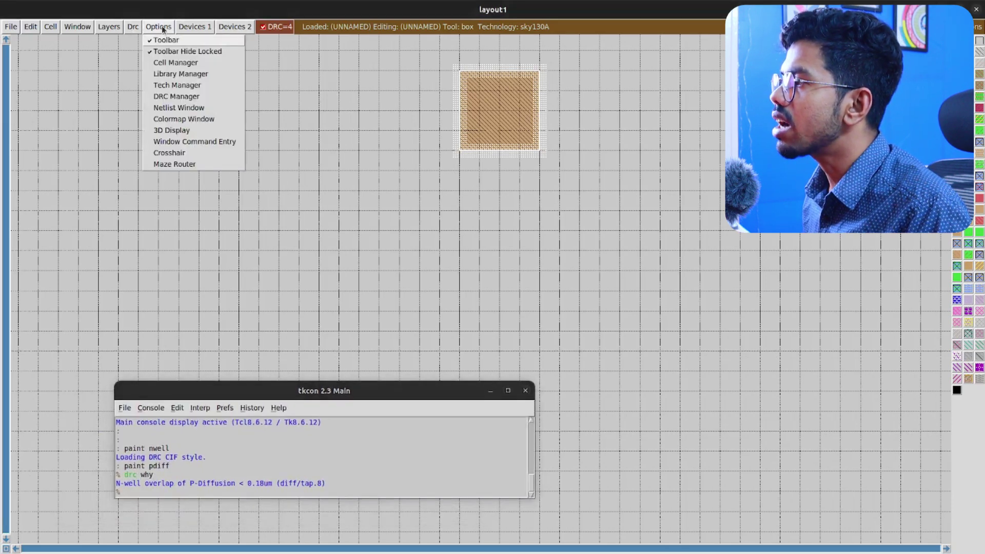
pyautogui.click(171, 97)
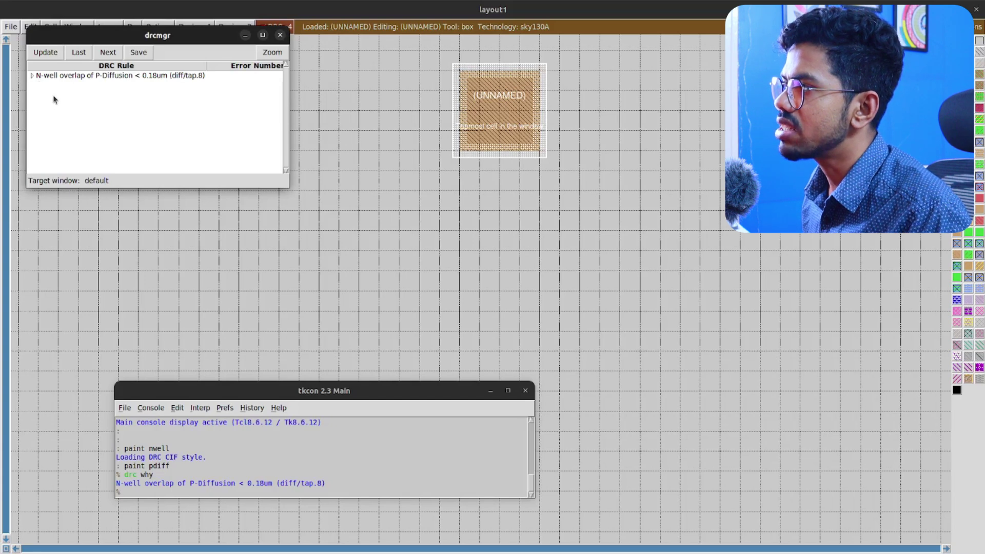
pyautogui.click(33, 75)
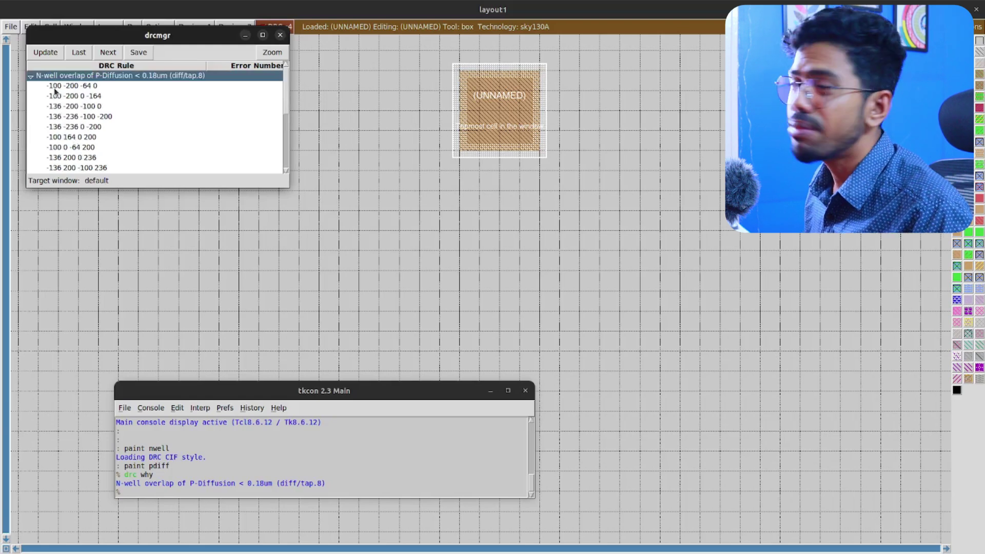
pyautogui.click(66, 136)
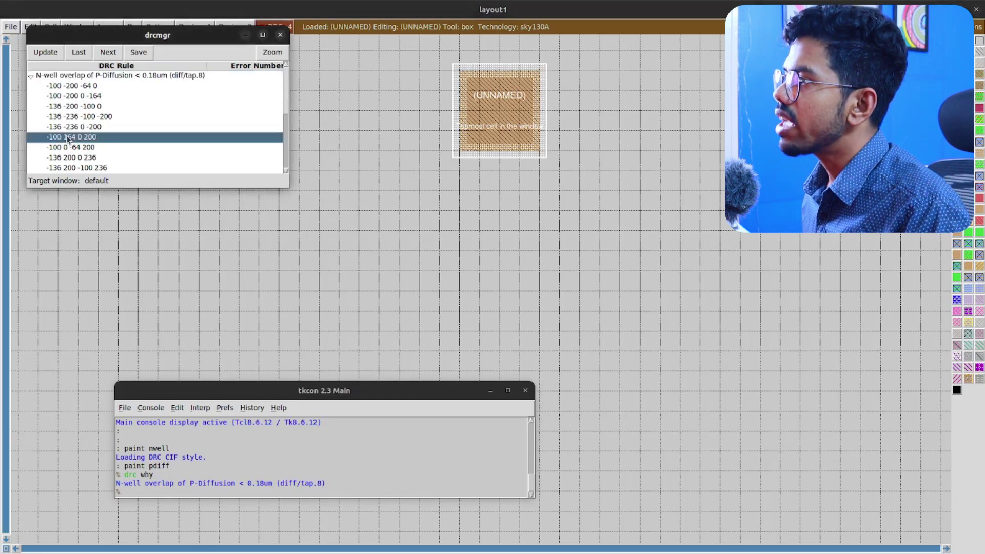
pyautogui.click(272, 53)
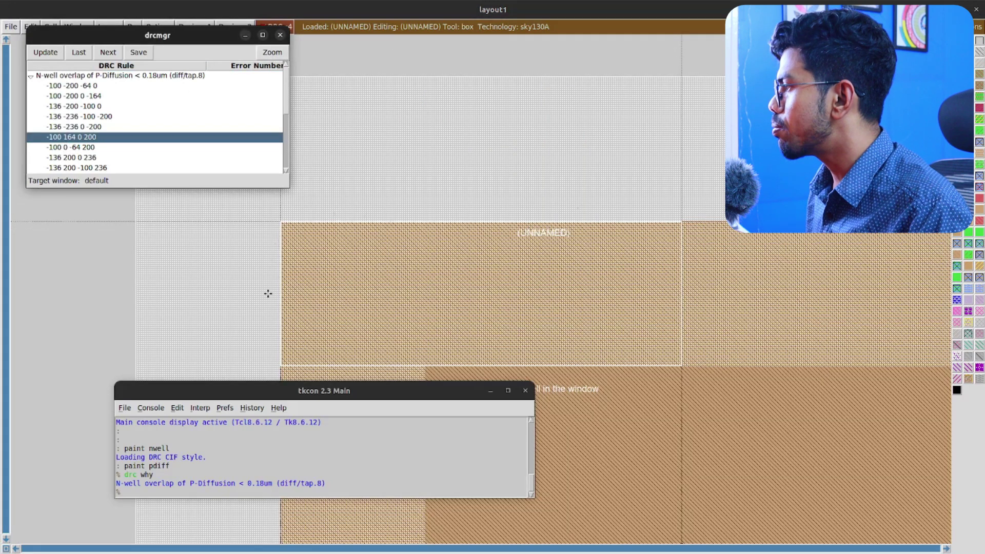
pyautogui.moveTo(356, 391); pyautogui.dragTo(249, 425)
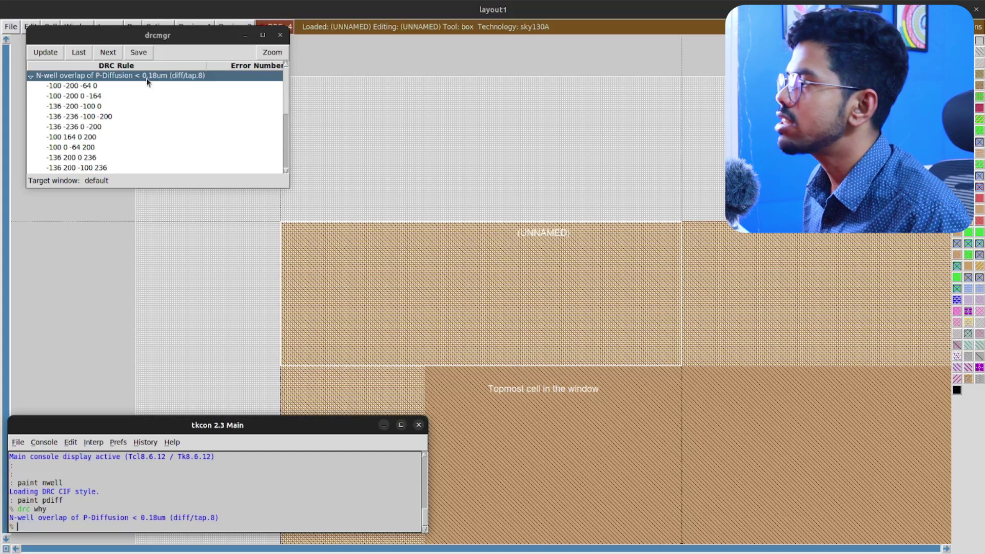
# - Paint a larger nwell square that extends one grid cell beyond the pdiff on every side
pyautogui.scroll(-1, 375, 160)
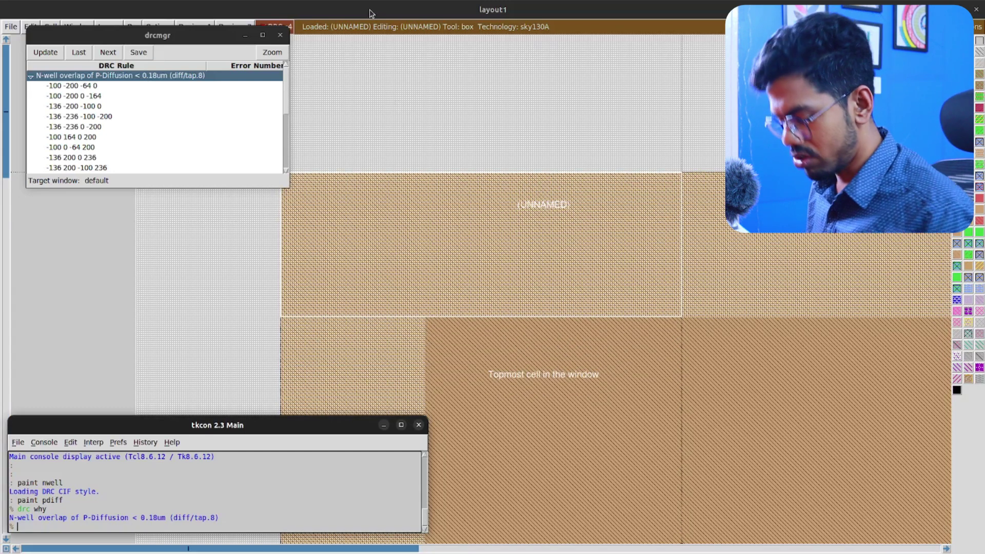
pyautogui.write('ZZ')
pyautogui.click(383, 119)
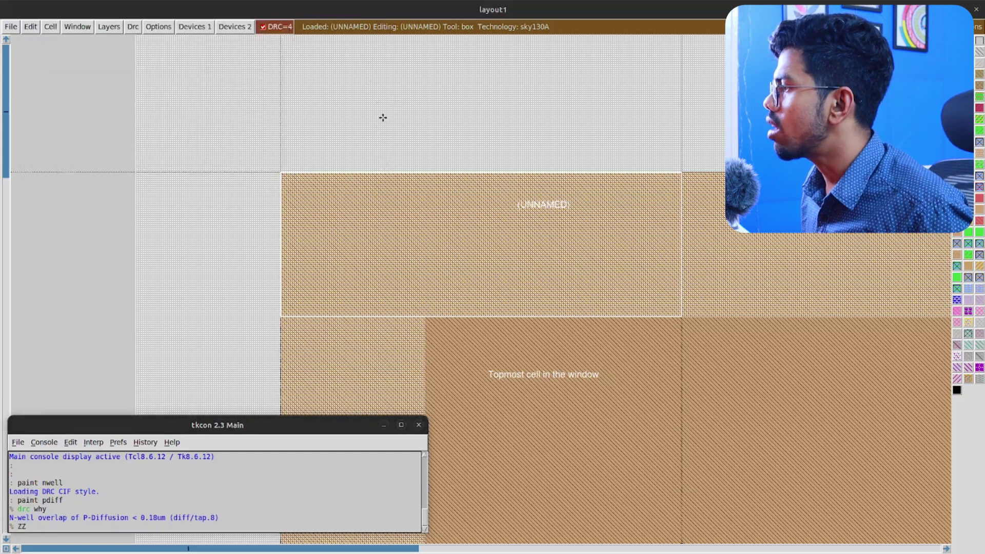
pyautogui.hotkey('shift', 'z')
pyautogui.hotkey('shift', 'z')
pyautogui.scroll(-4, 264, 210)
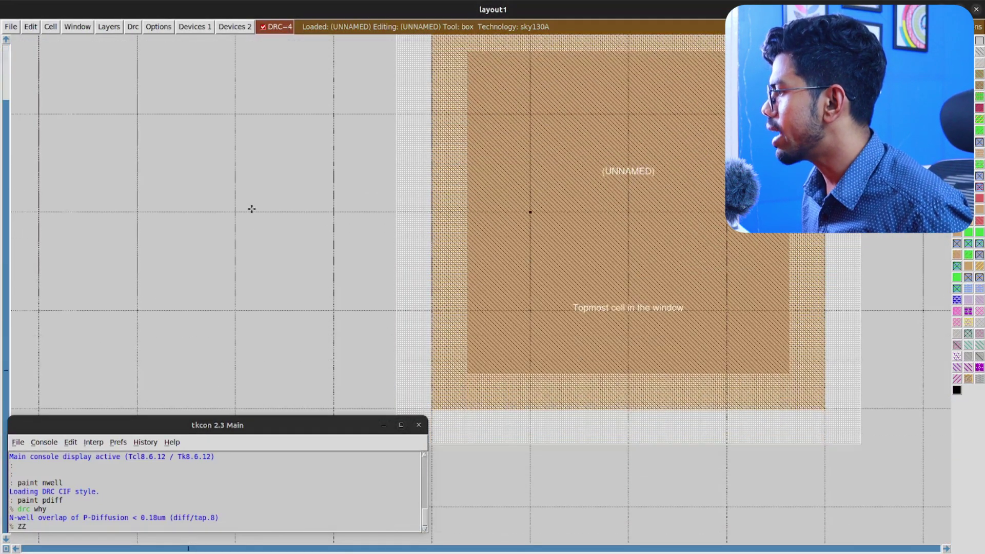
pyautogui.scroll(-2, 232, 209)
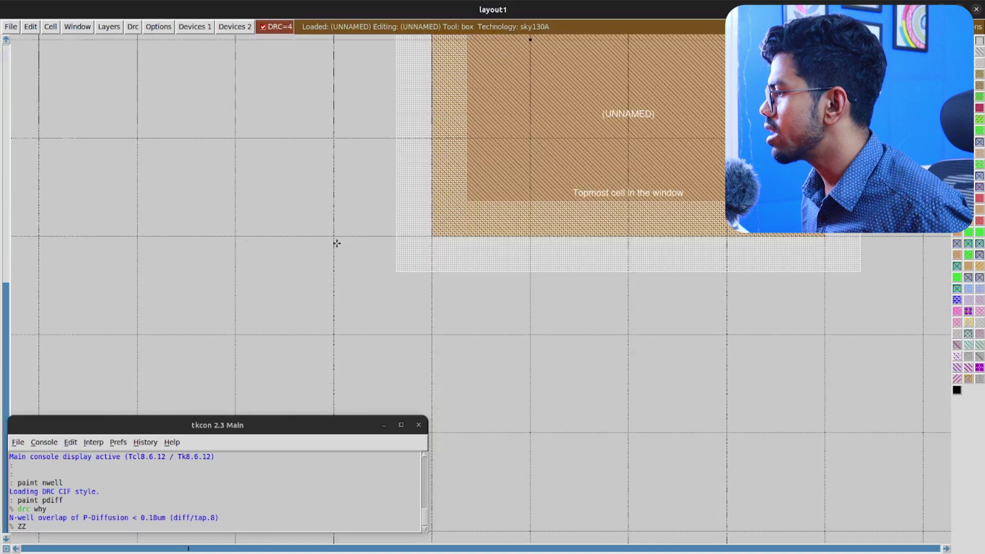
pyautogui.scroll(2, 248, 202)
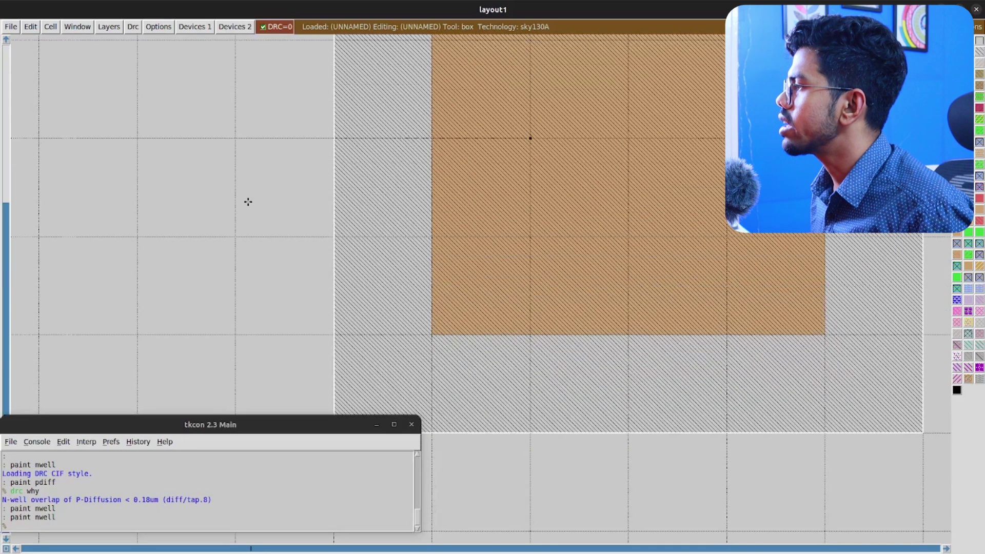
pyautogui.scroll(3, 247, 202)
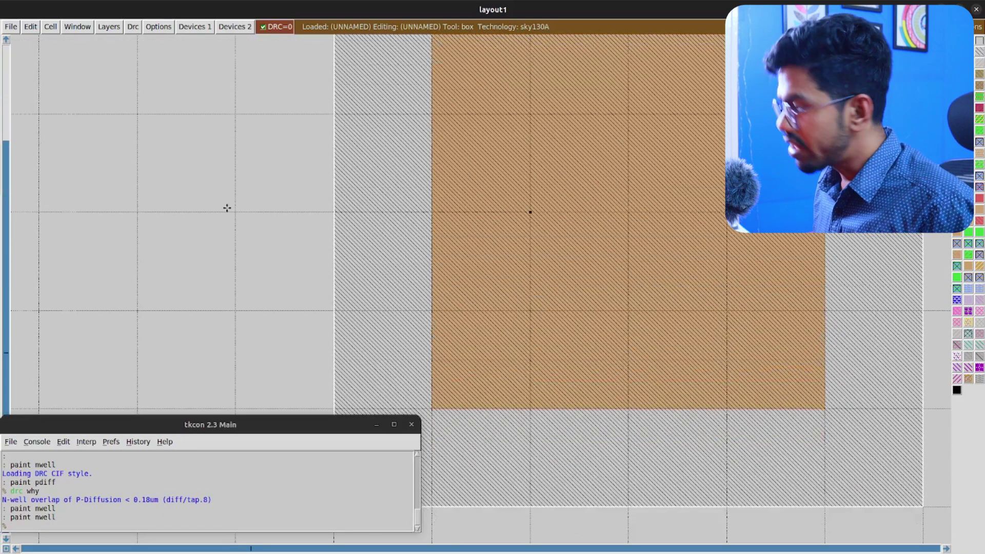
pyautogui.hotkey('shift', 'z')
pyautogui.hotkey('shift', 'z')
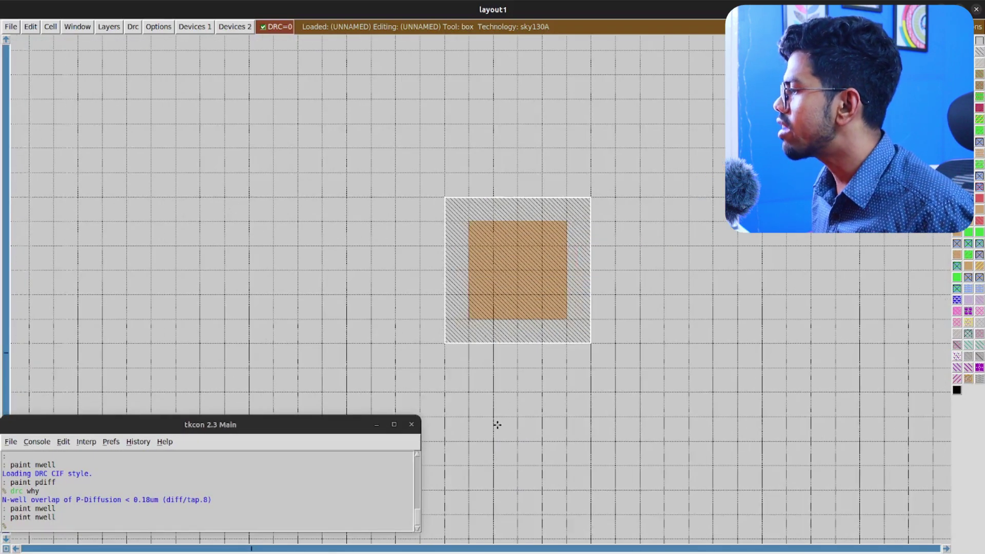
# - Place a box two by two grid cells in size one cell below the nwell and paint it with ndiff
pyautogui.scroll(-2, 497, 425)
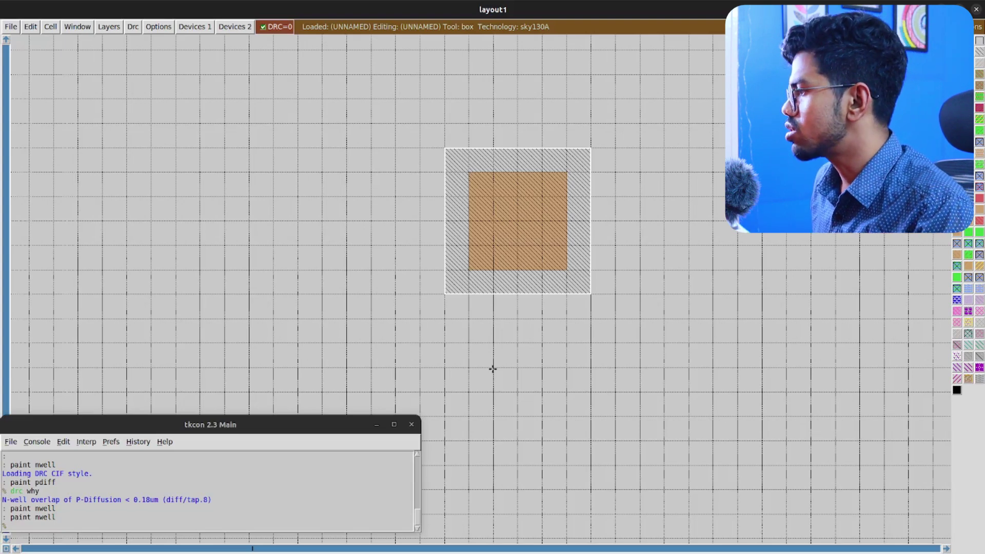
pyautogui.click(493, 369)
pyautogui.rightClick(543, 320)
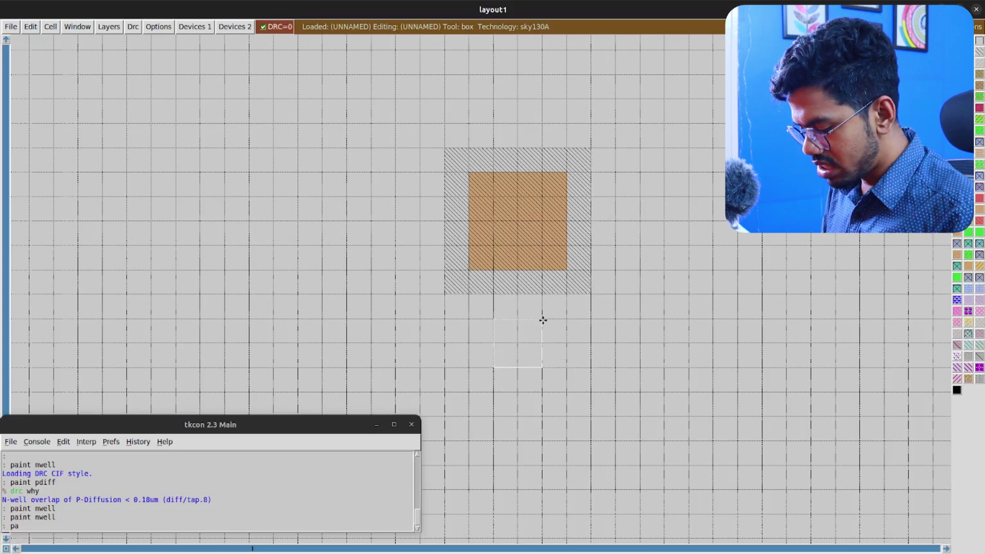
pyautogui.write('f')
pyautogui.press('Return')
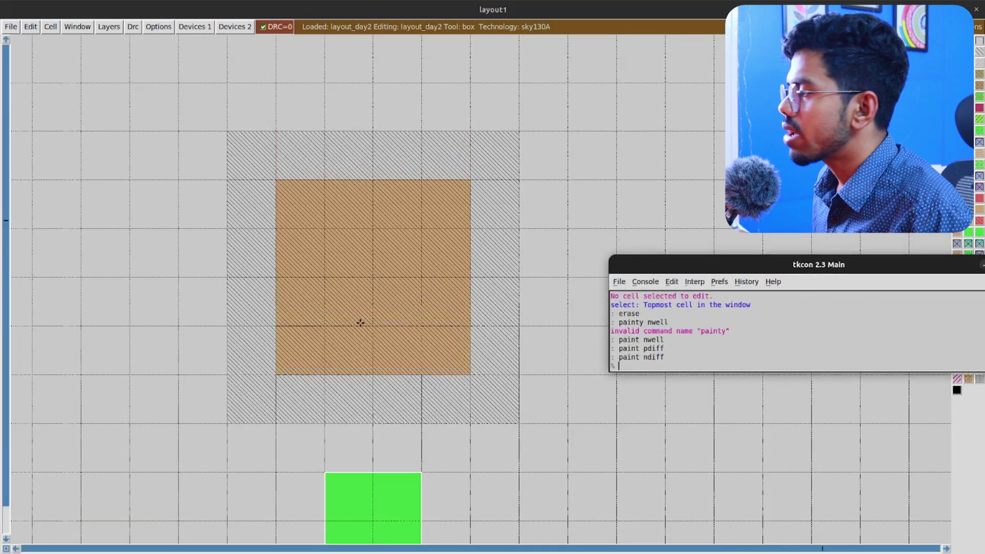
# - Set the layout grid spacing to 50nm by 50nm with the grid command
pyautogui.scroll(-2, 360, 323)
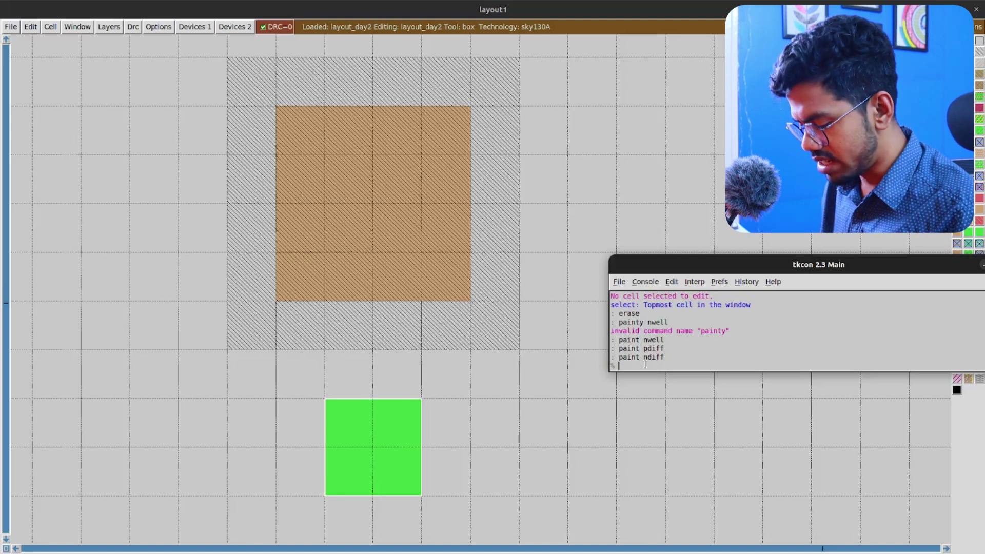
pyautogui.write('grif')
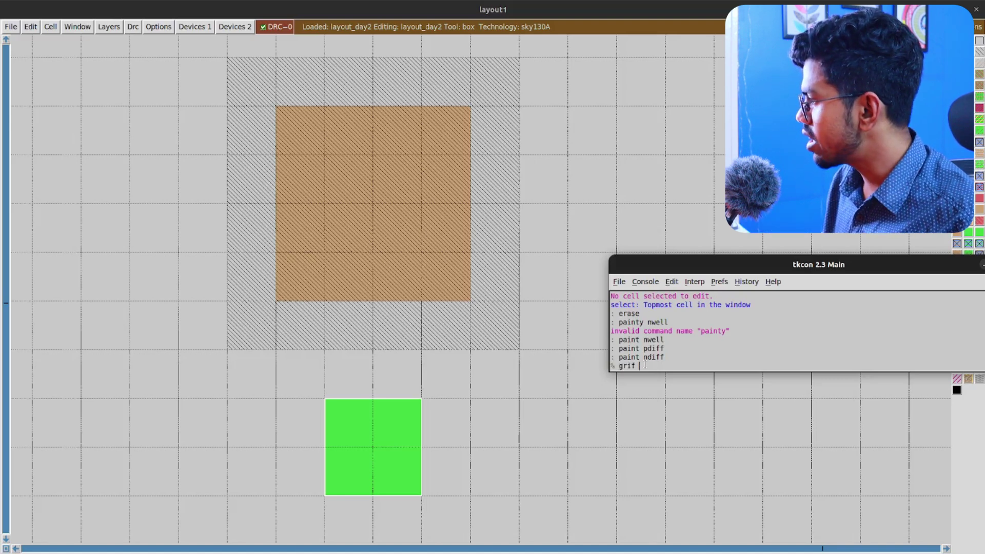
pyautogui.press('BackSpace')
pyautogui.press('BackSpace')
pyautogui.press('BackSpace')
pyautogui.press('BackSpace')
pyautogui.write('grid 50nm 50nm')
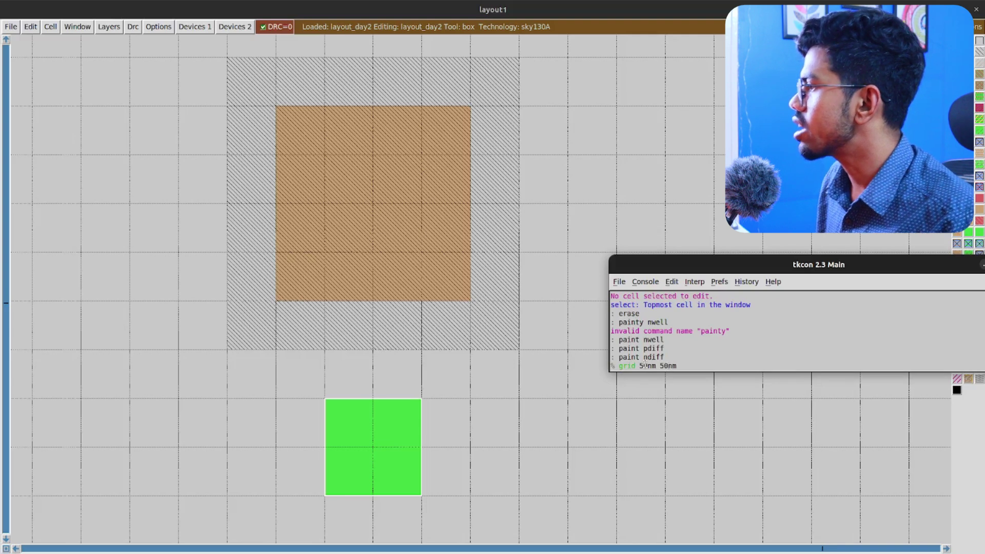
pyautogui.press('Return')
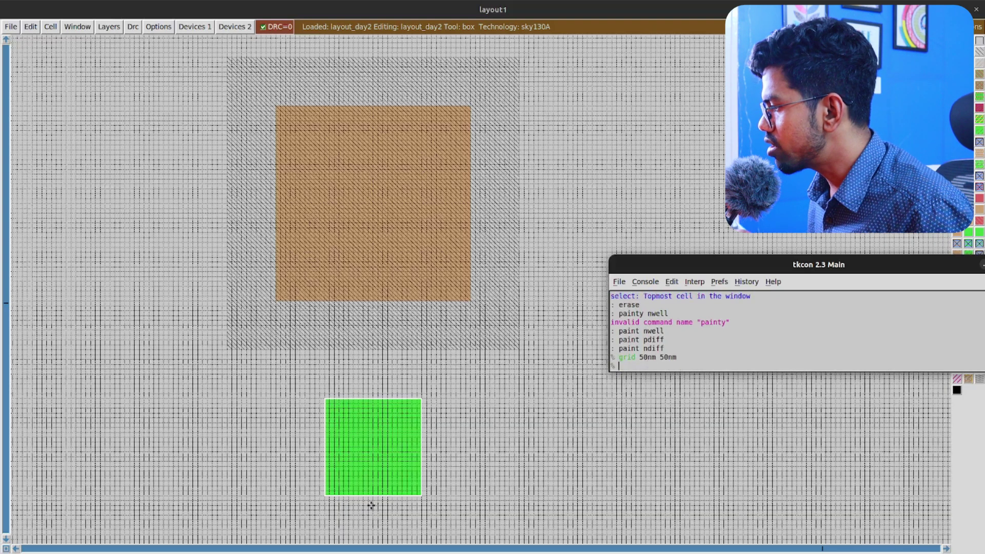
# - Span a narrow vertical box from below the ndiff to just above the nwell and paint it with poly
pyautogui.scroll(-1, 366, 480)
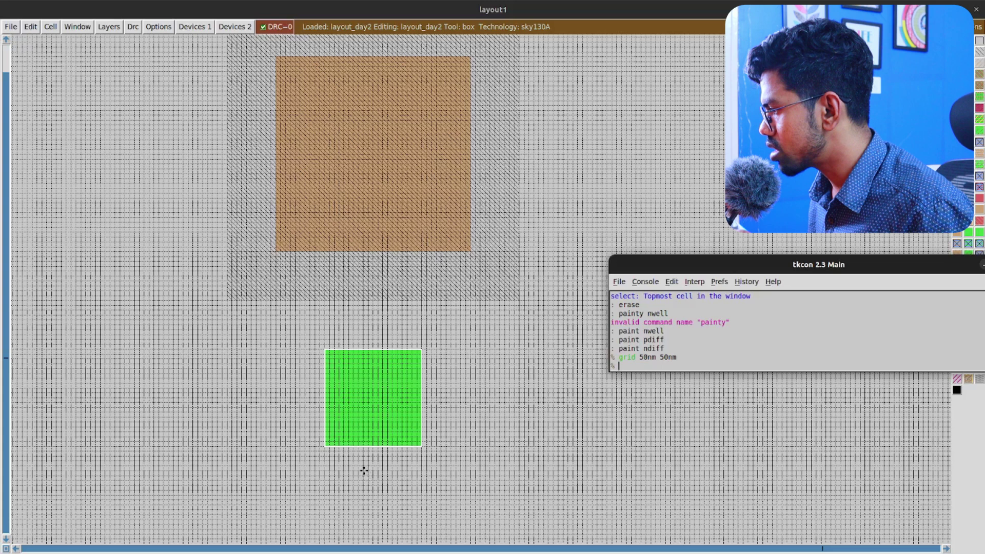
pyautogui.click(364, 470)
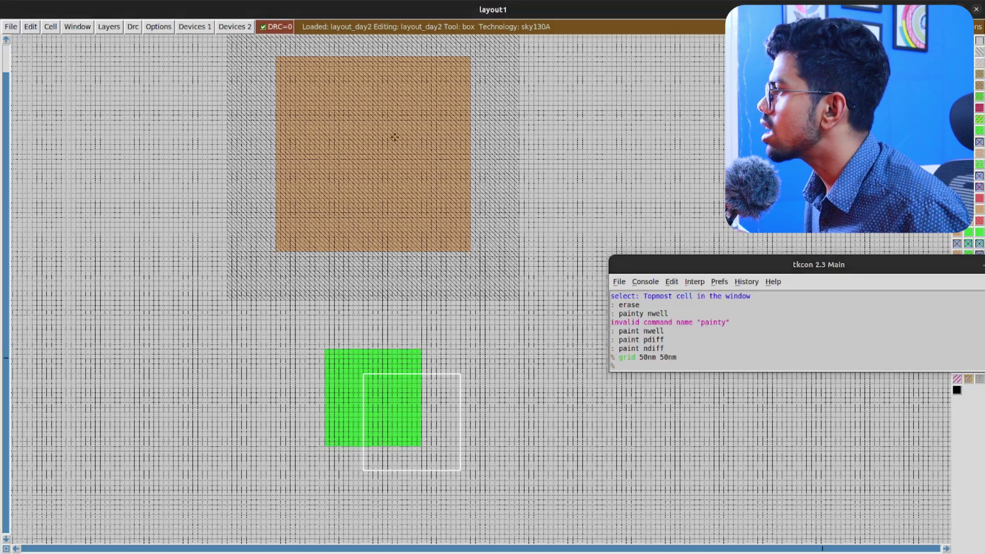
pyautogui.scroll(2, 390, 133)
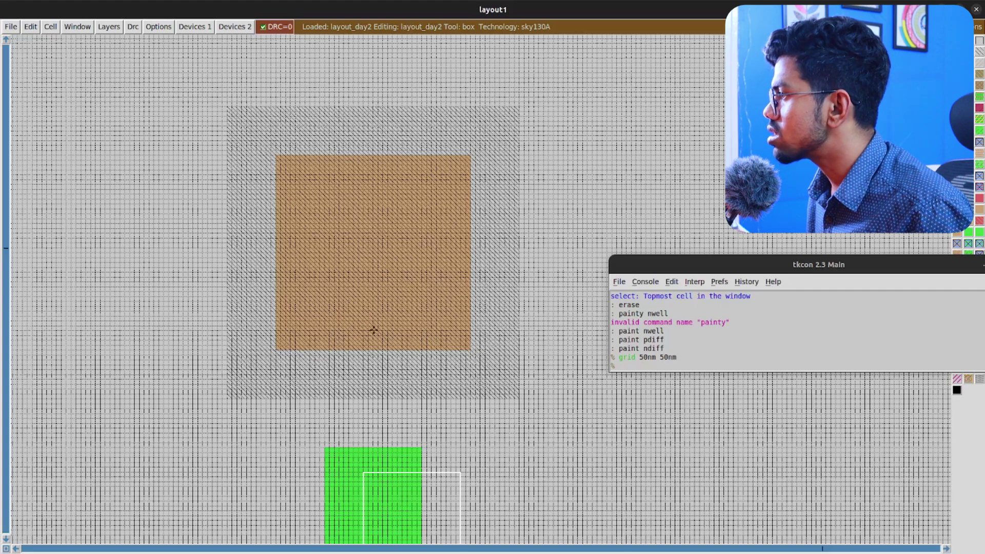
pyautogui.rightClick(378, 101)
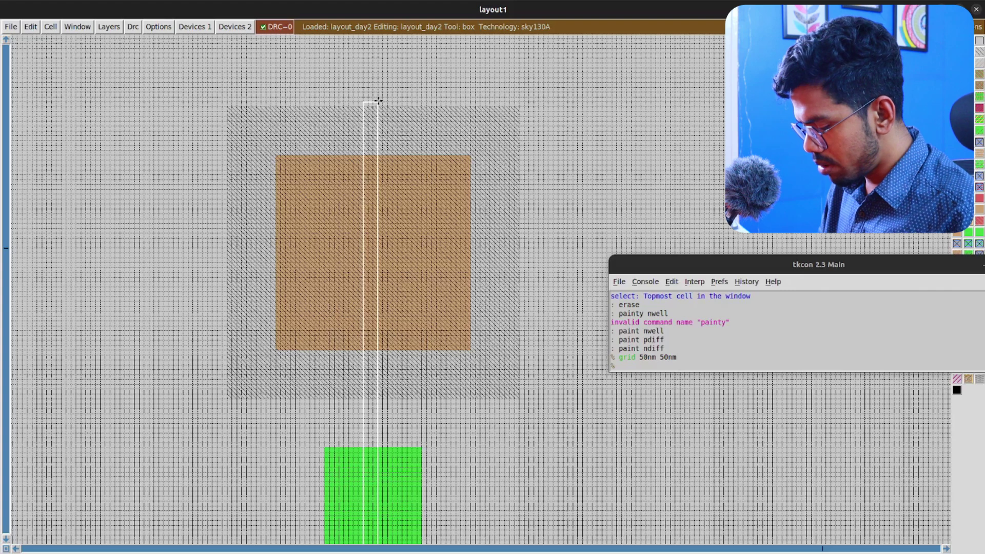
pyautogui.write('paint p')
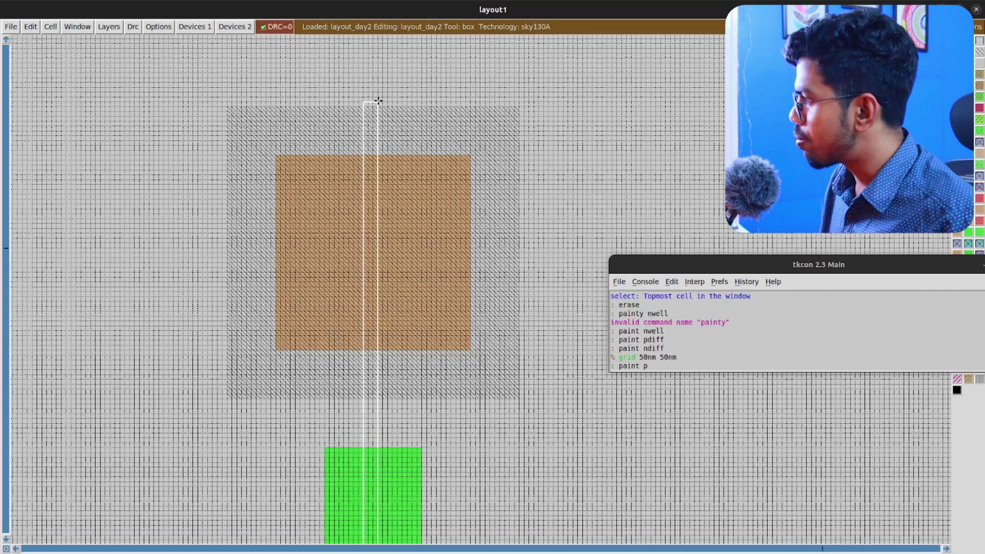
pyautogui.write('oly')
pyautogui.press('Return')
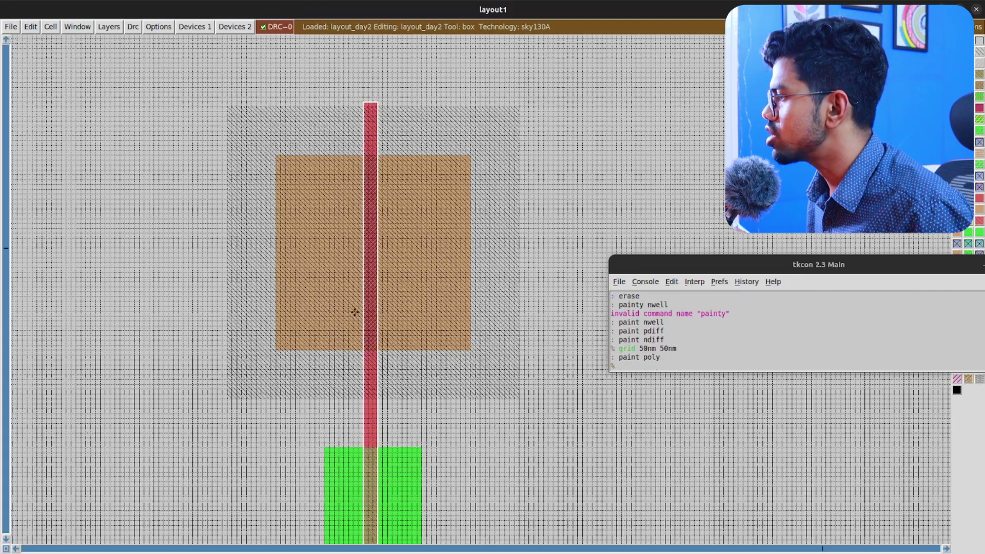
# - Box the full-height part of the pdiff from its left edge to just short of the poly and erase pdiff from it
pyautogui.scroll(-2, 354, 313)
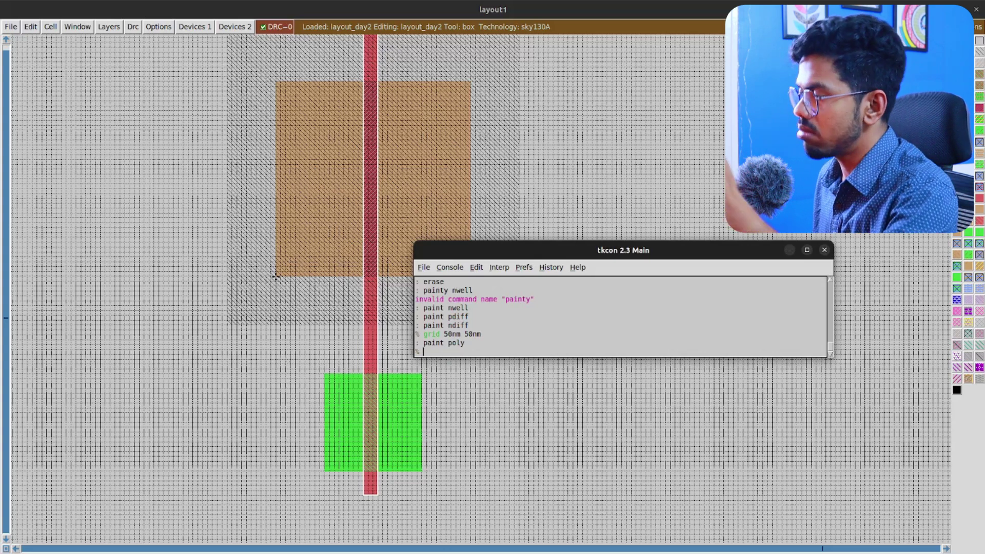
pyautogui.click(275, 276)
pyautogui.rightClick(349, 81)
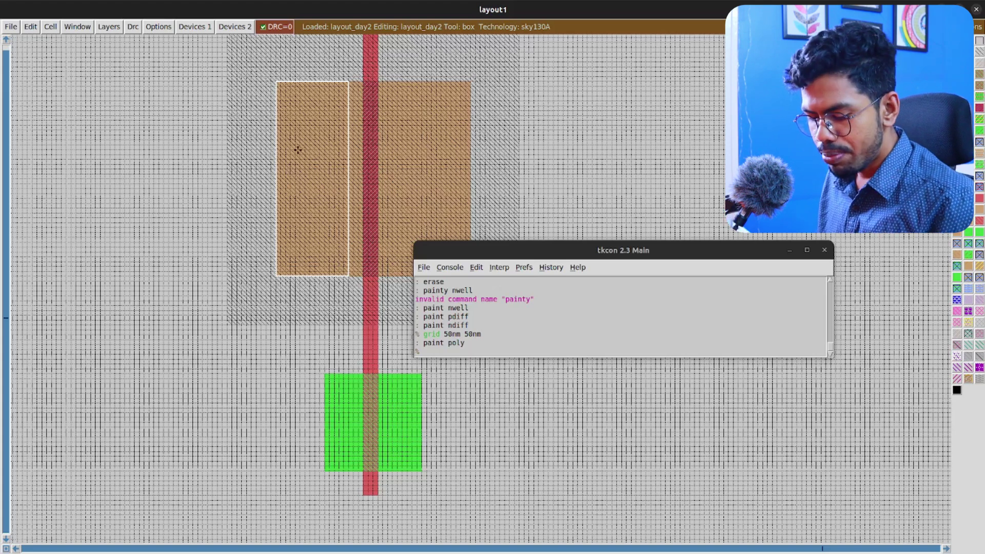
pyautogui.hotkey('ctrl', 'd')
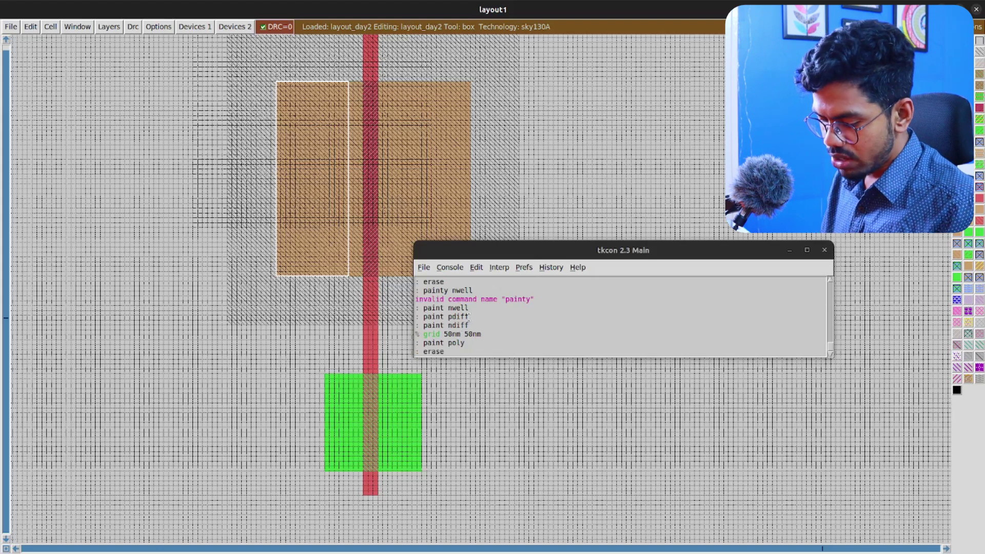
pyautogui.write('pdiff')
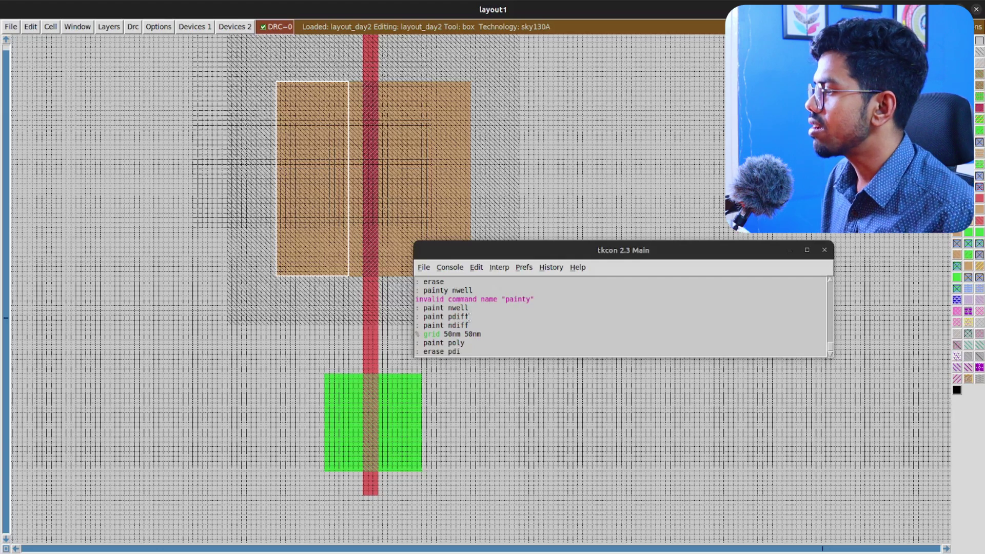
pyautogui.press('Return')
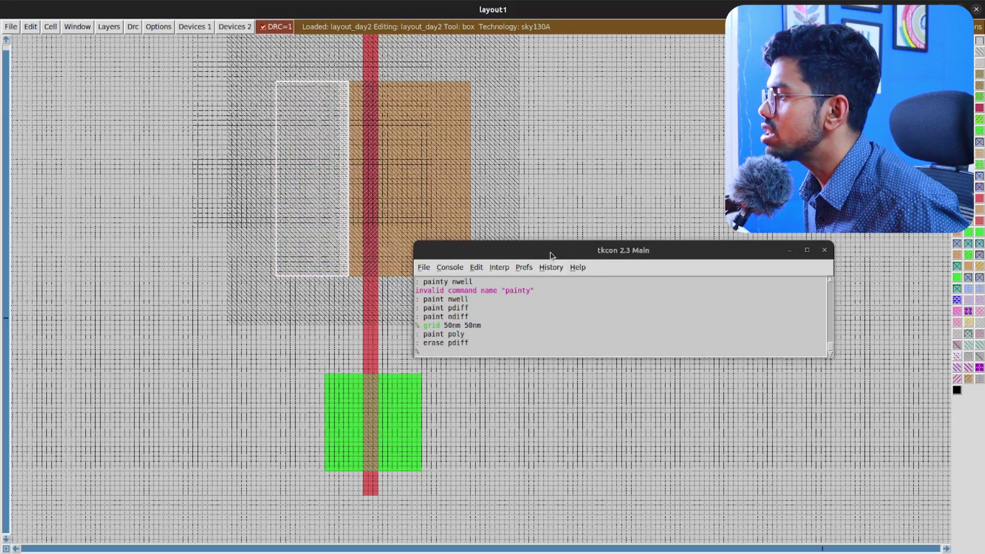
# - Open the DRC Manager clear of the console, update it, and expand the P-Diffusion overhang of pmos rule to list its errors
pyautogui.moveTo(549, 251); pyautogui.dragTo(751, 223)
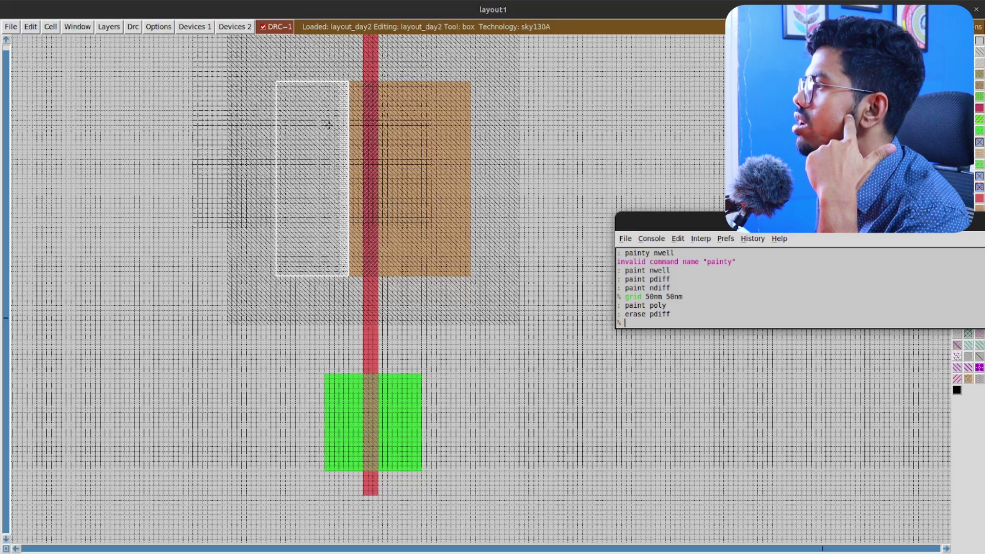
pyautogui.click(159, 29)
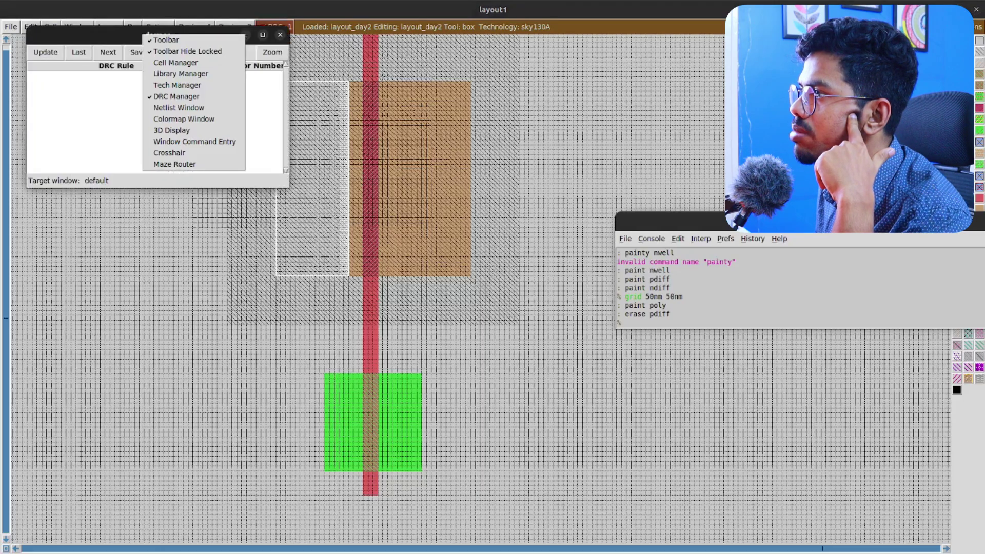
pyautogui.click(49, 54)
pyautogui.click(49, 54)
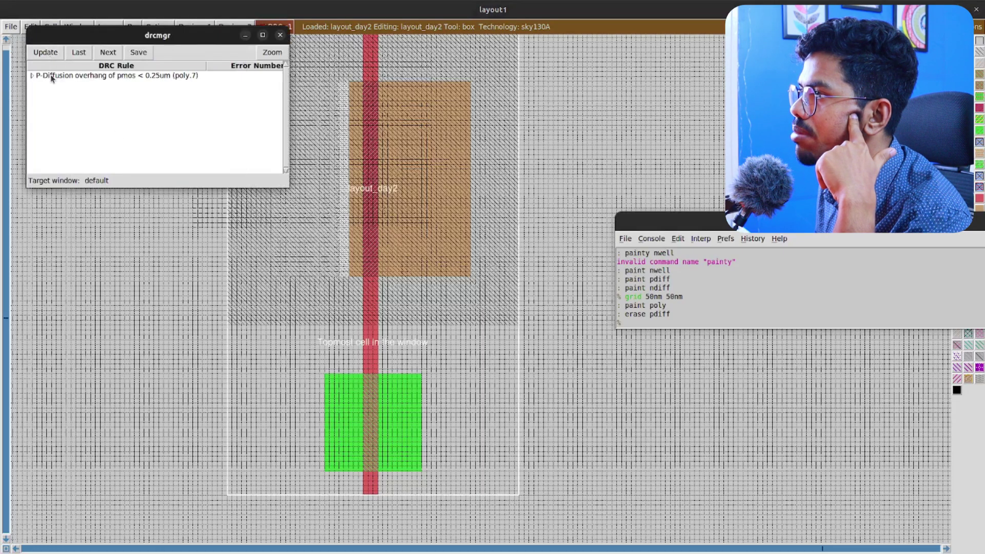
pyautogui.click(51, 76)
pyautogui.click(32, 76)
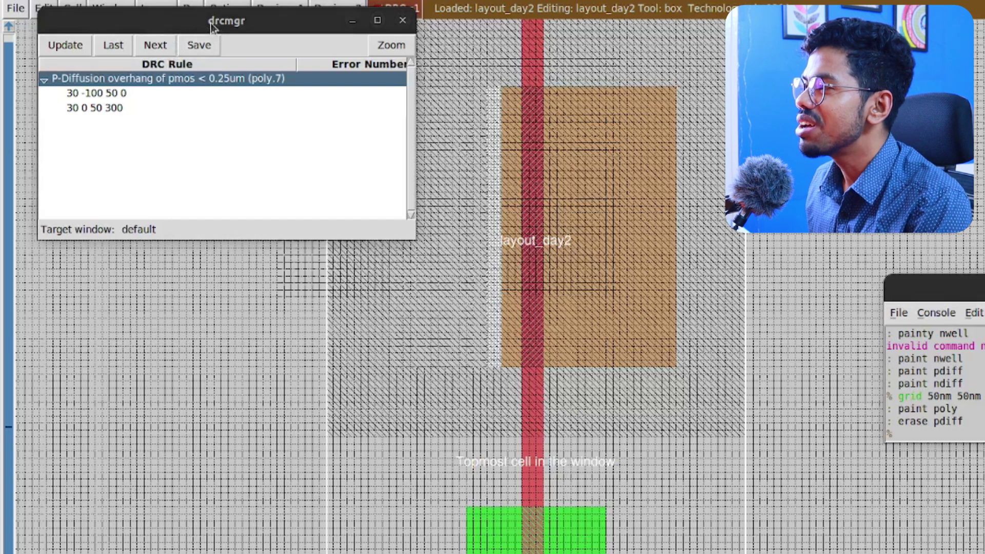
# - Shift the DRC Manager slightly, switch to the browser showing the SkyWater SKY130 PDK documentation and maximize its window
pyautogui.moveTo(211, 22); pyautogui.dragTo(213, 52)
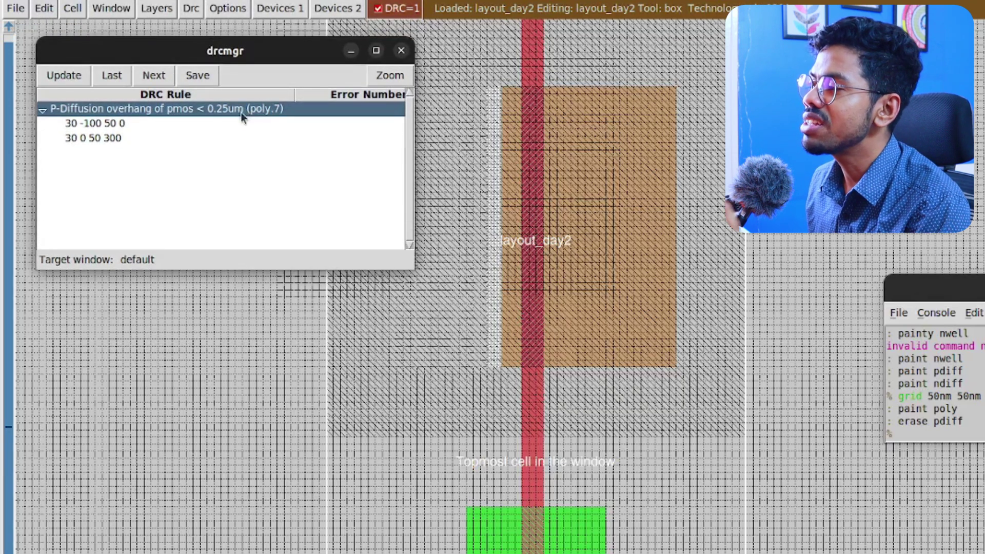
pyautogui.moveTo(0, 123); pyautogui.dragTo(983, 52)
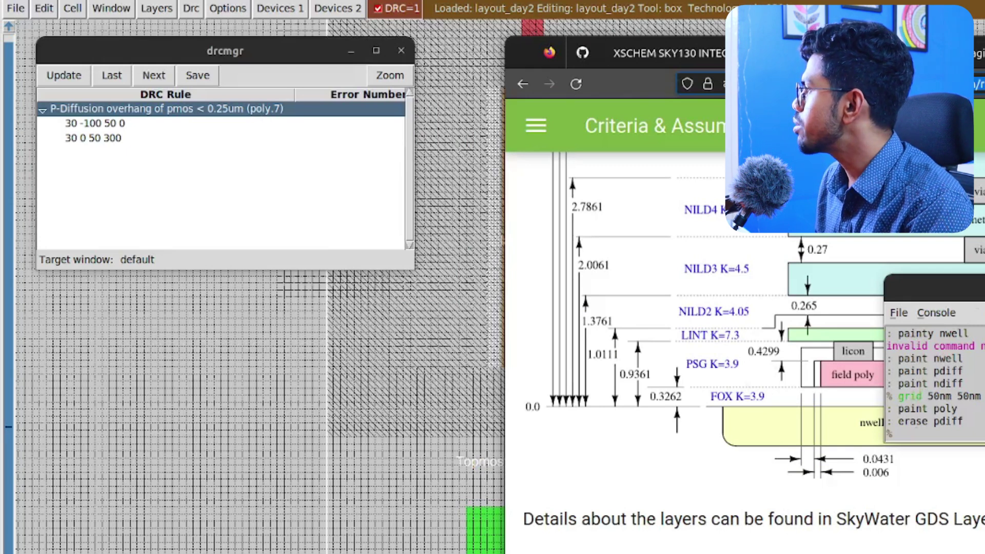
pyautogui.moveTo(984, 53); pyautogui.dragTo(729, 60)
pyautogui.press('super+Up')
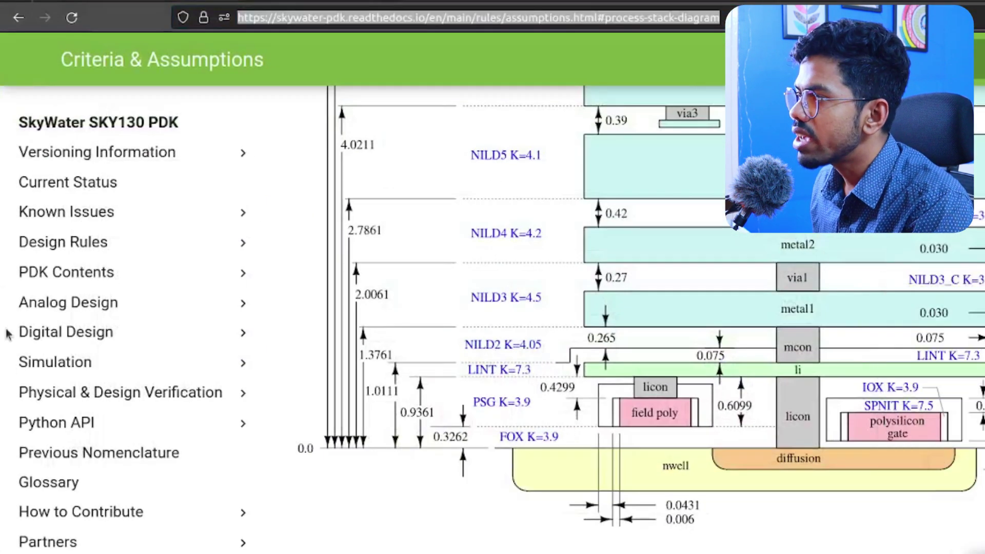
# - Open the (poly.-) section of the Periphery Rules within the documentation's Design Rules
pyautogui.click(96, 246)
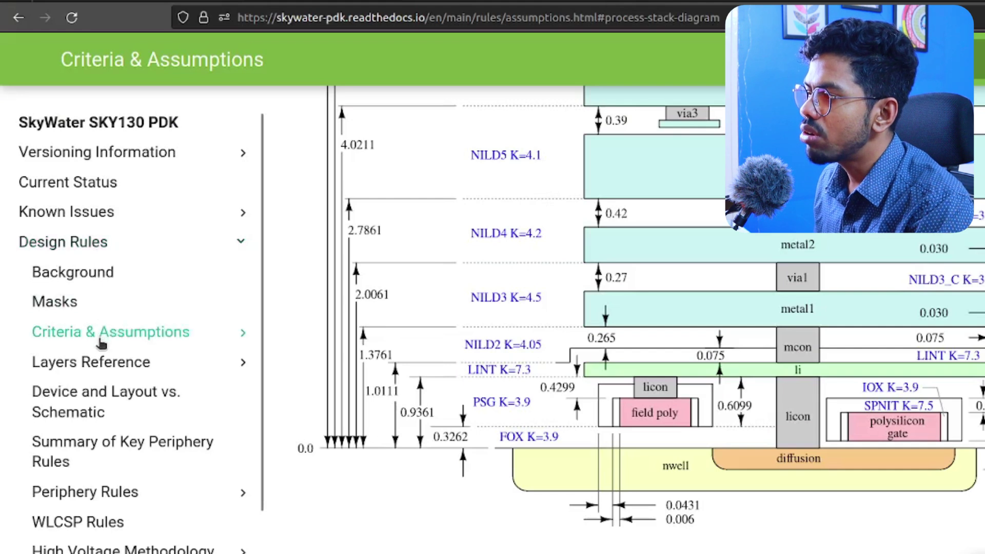
pyautogui.click(103, 498)
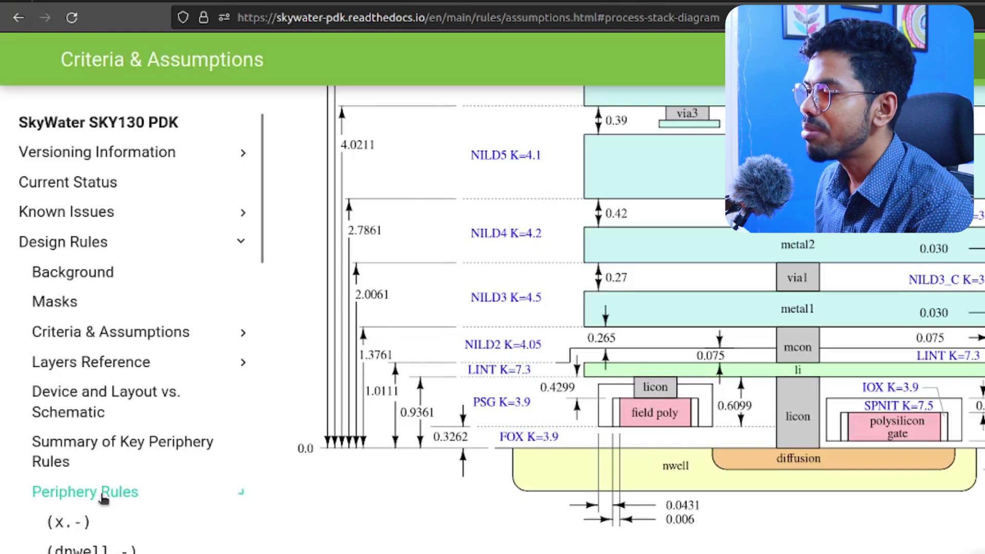
pyautogui.scroll(-3, 103, 498)
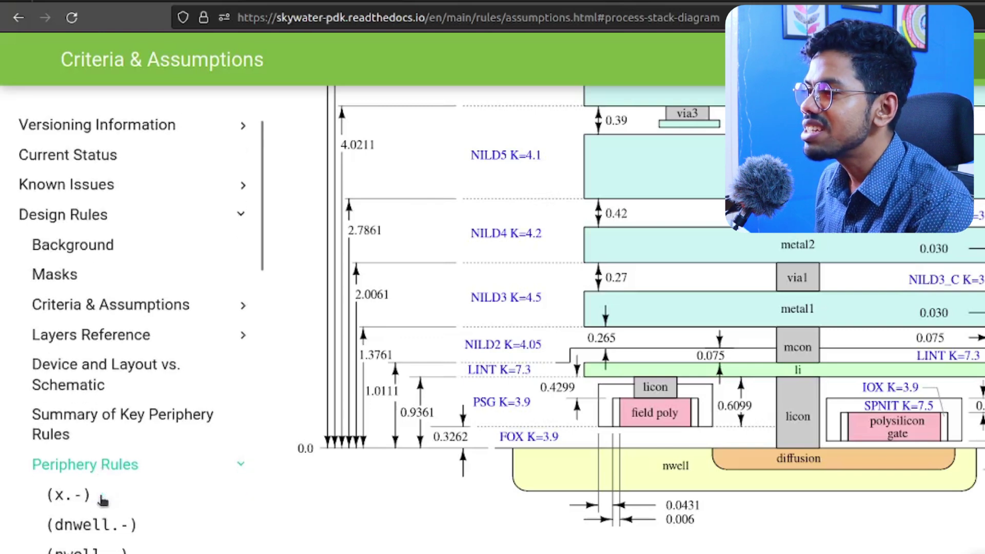
pyautogui.scroll(-2, 77, 490)
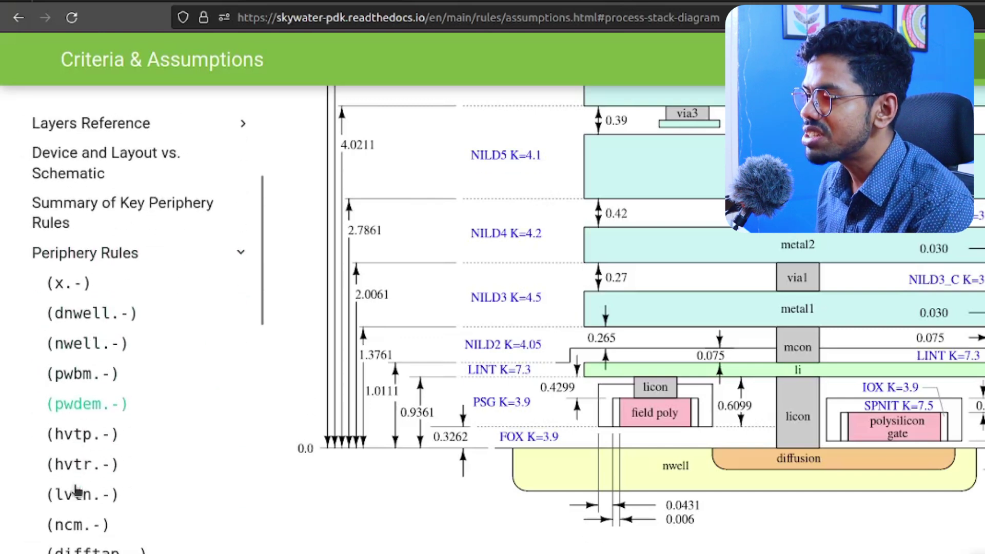
pyautogui.scroll(-3, 76, 498)
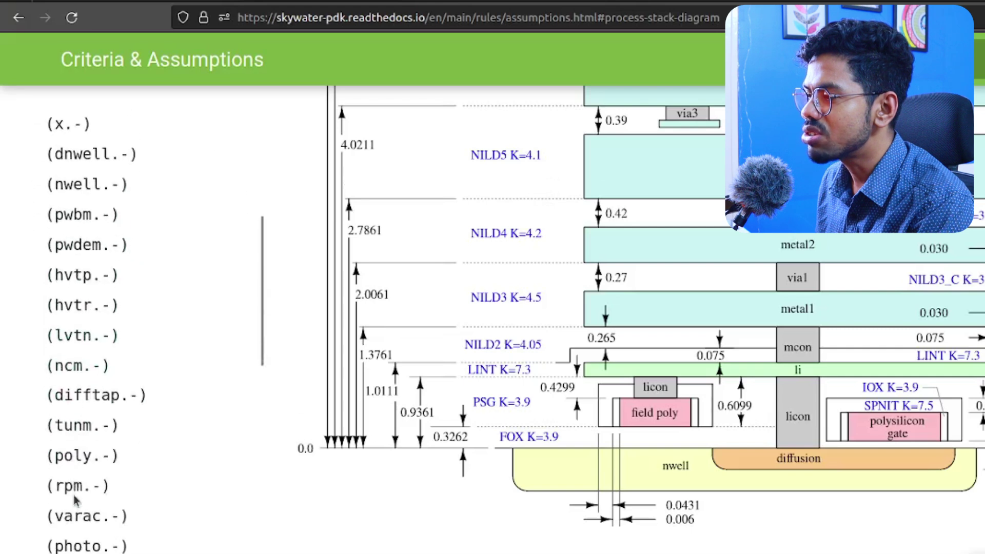
pyautogui.click(80, 456)
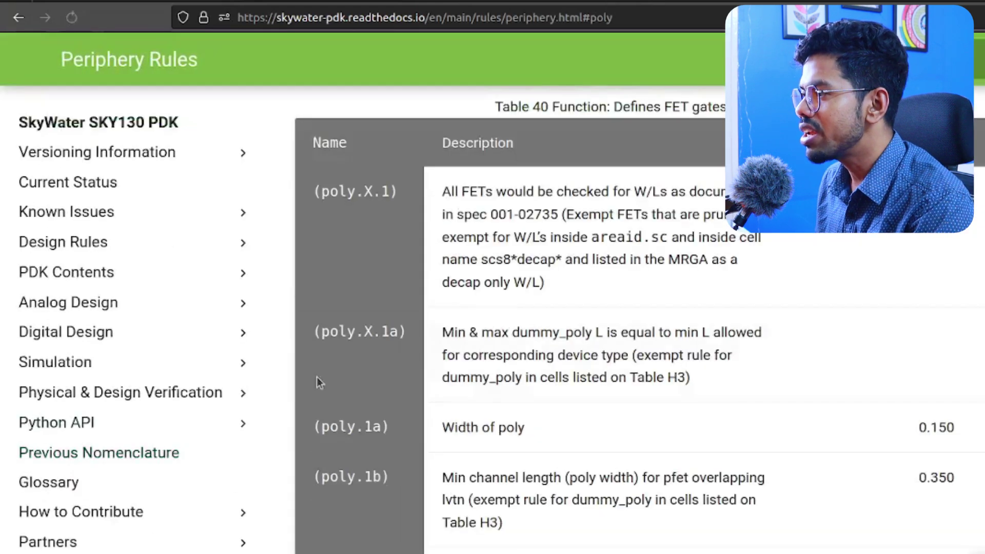
# - Find rule poly.7 in the poly rules table, highlight its description and value, and read the neighbouring rules
pyautogui.scroll(-10, 398, 442)
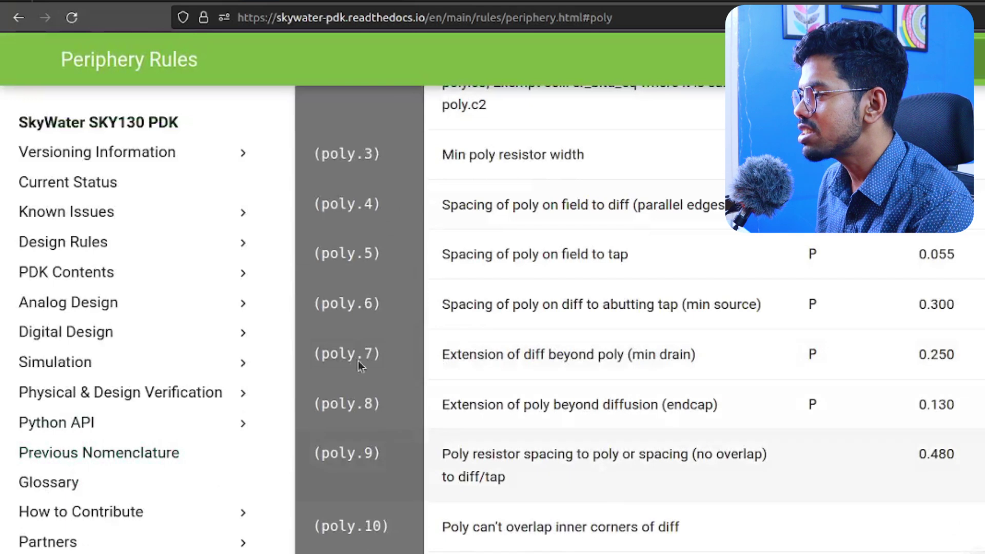
pyautogui.moveTo(442, 354); pyautogui.dragTo(956, 359)
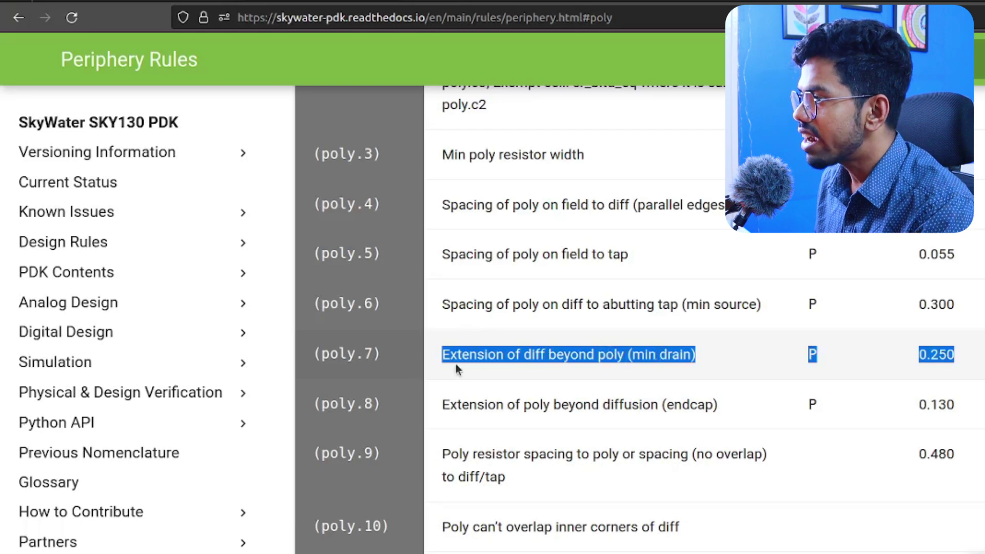
pyautogui.scroll(-8, 424, 433)
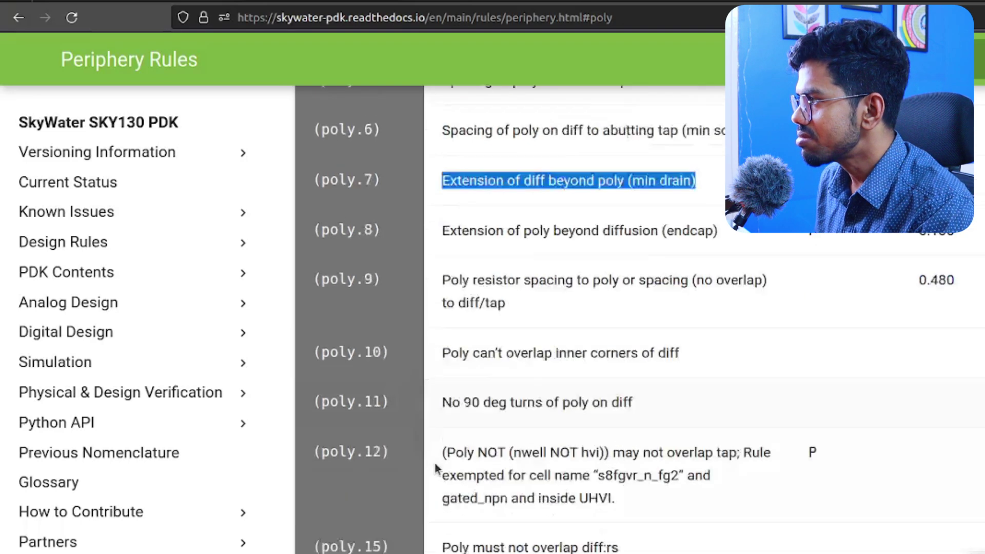
pyautogui.scroll(5, 518, 266)
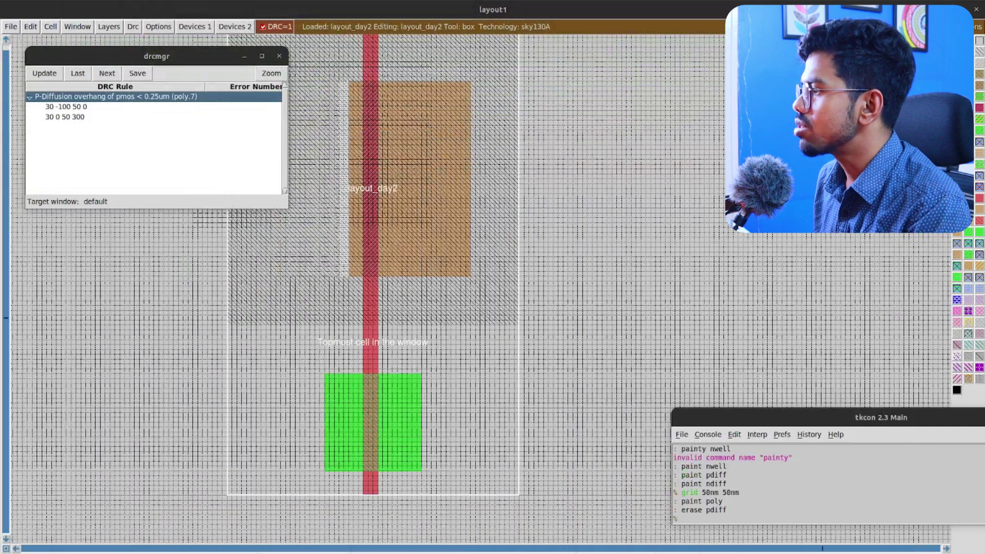
# - Widen the pdiff on both sides of the poly by boxing full-height strips along its edges and filling them with pdiff
pyautogui.click(340, 276)
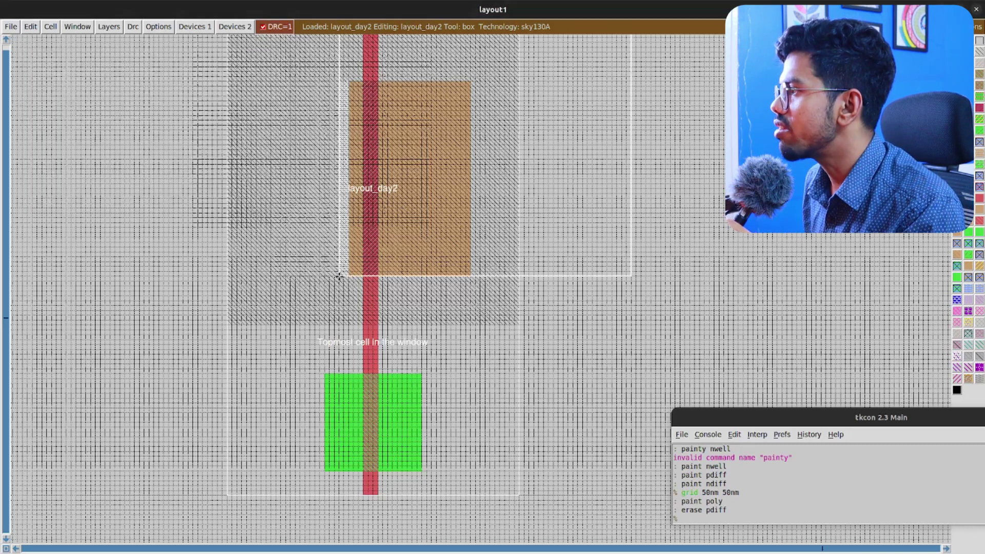
pyautogui.rightClick(348, 81)
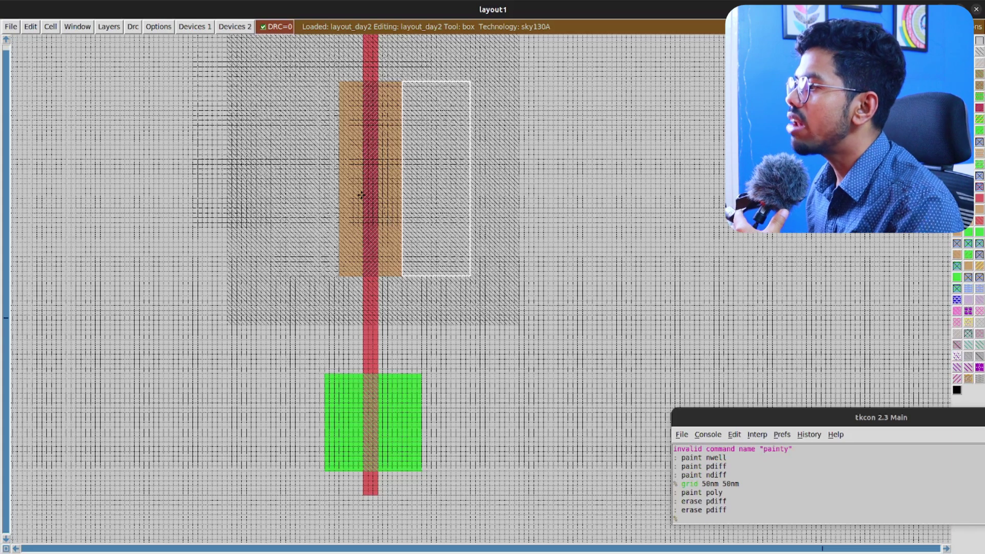
pyautogui.click(320, 277)
pyautogui.rightClick(339, 82)
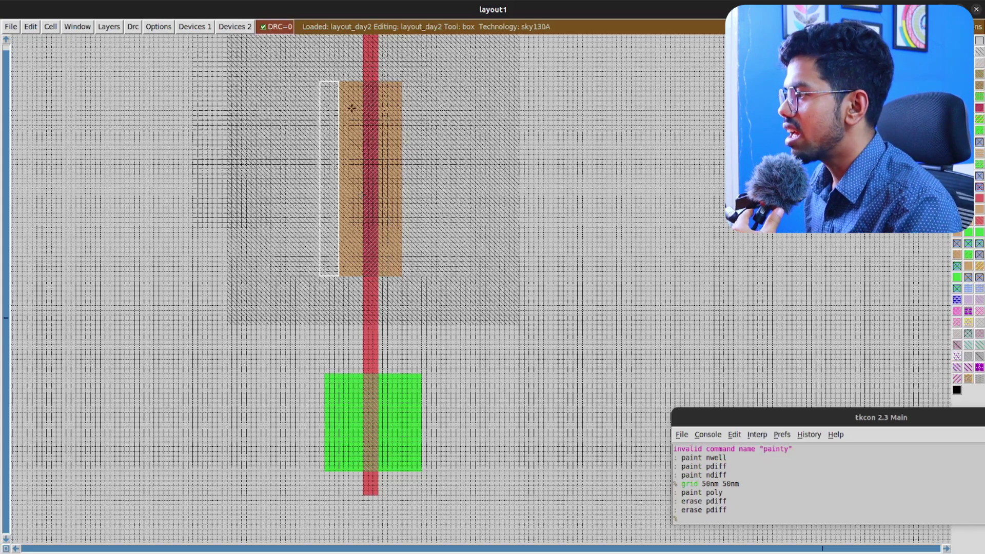
pyautogui.middleClick(352, 107)
pyautogui.click(404, 275)
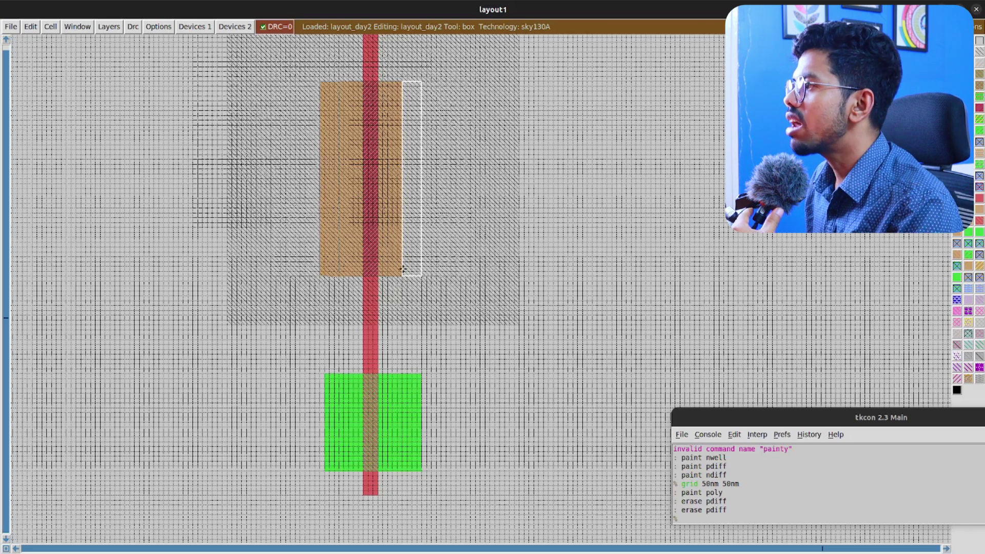
pyautogui.middleClick(395, 160)
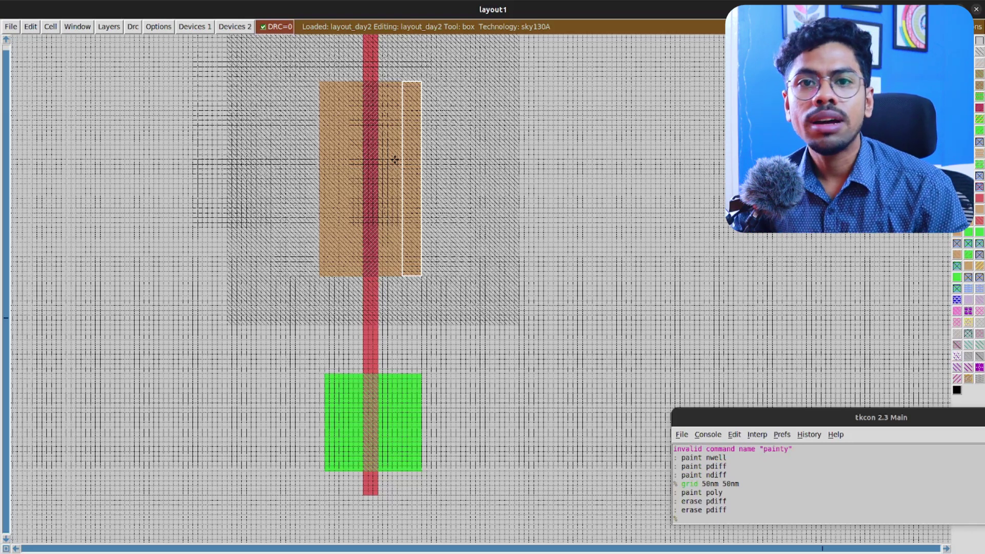
# - Examine the layers above diffusion in the SkyWater process stack diagram, then return to the layout
pyautogui.scroll(1, 395, 160)
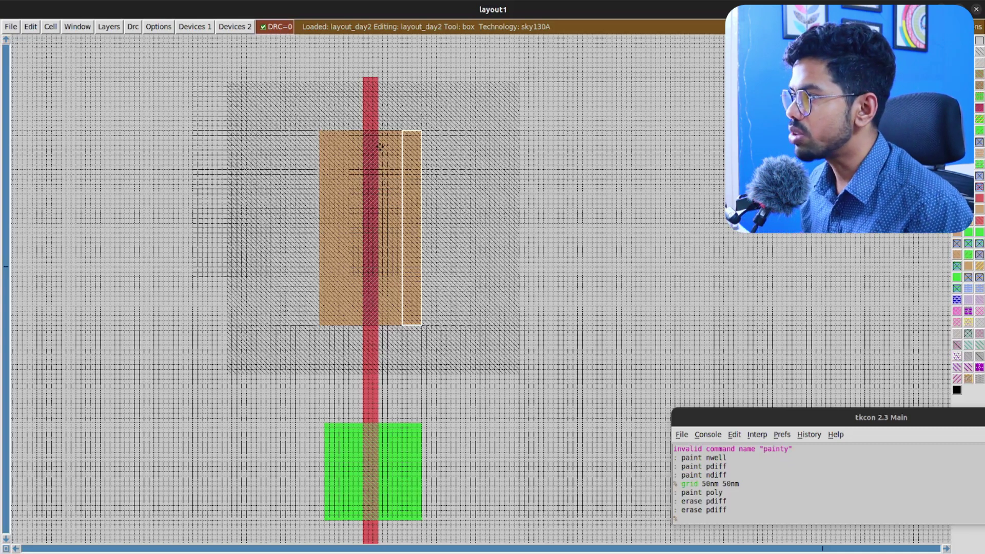
pyautogui.press('u')
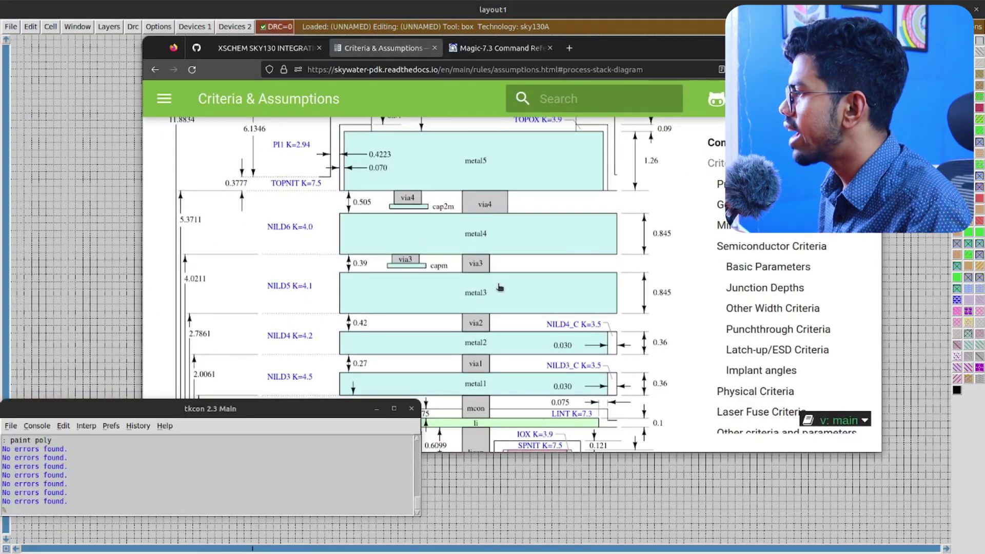
pyautogui.scroll(-5, 501, 287)
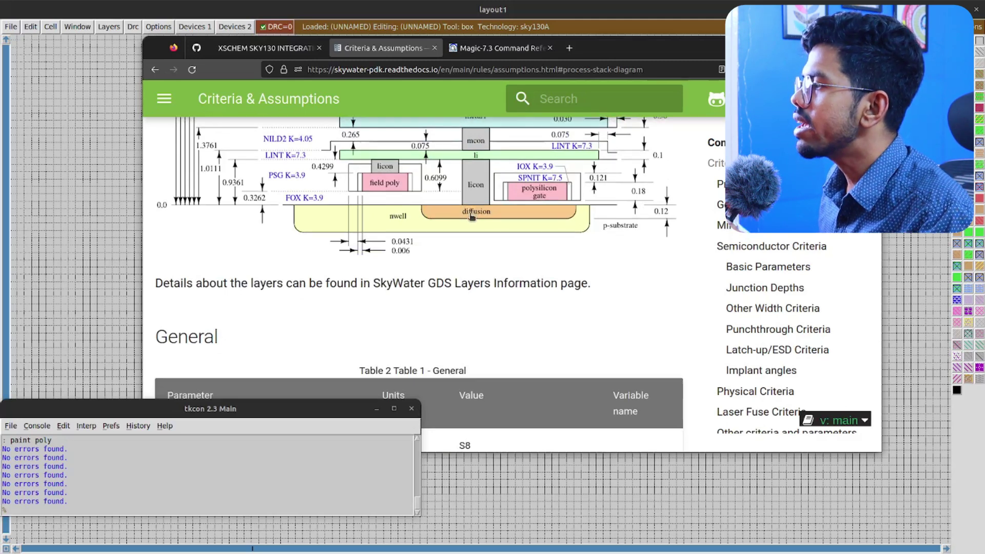
pyautogui.scroll(3, 472, 216)
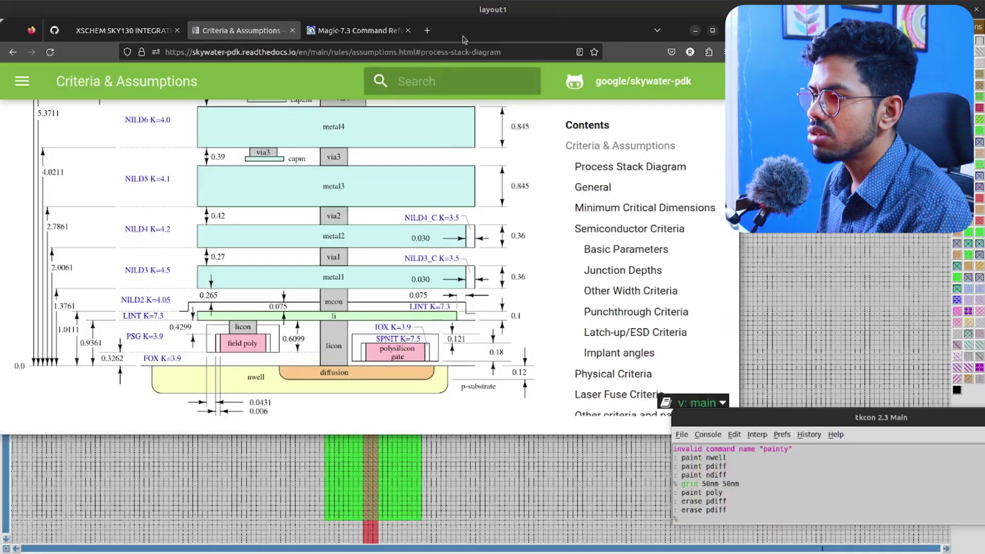
pyautogui.press('super+h')
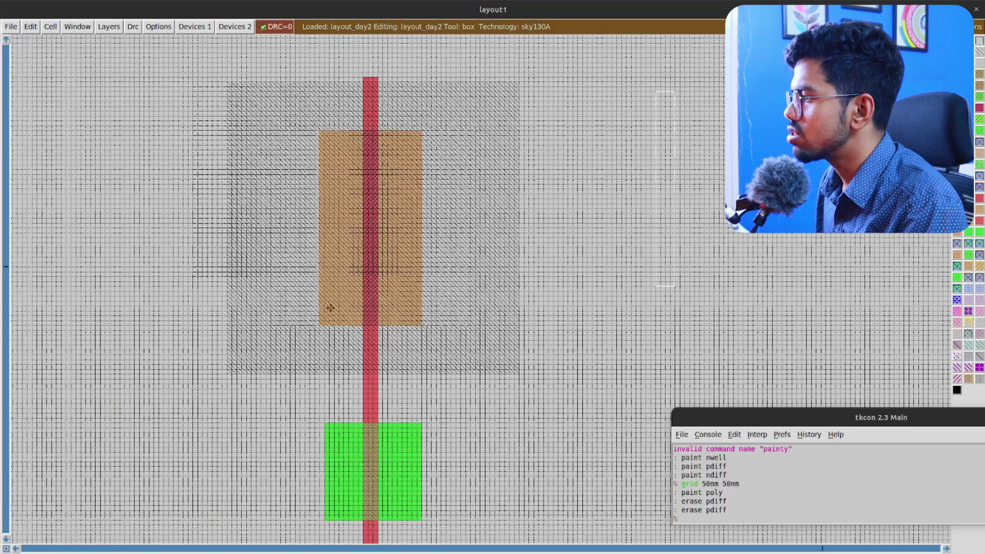
# - Box the full-height pdiff region from its left edge to the poly and paint it with li
pyautogui.click(320, 326)
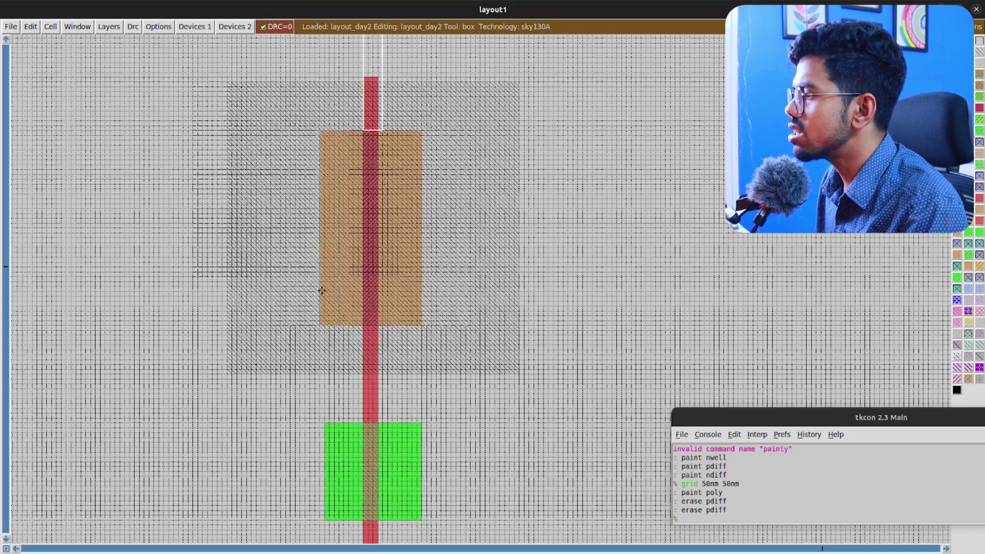
pyautogui.click(320, 321)
pyautogui.click(320, 325)
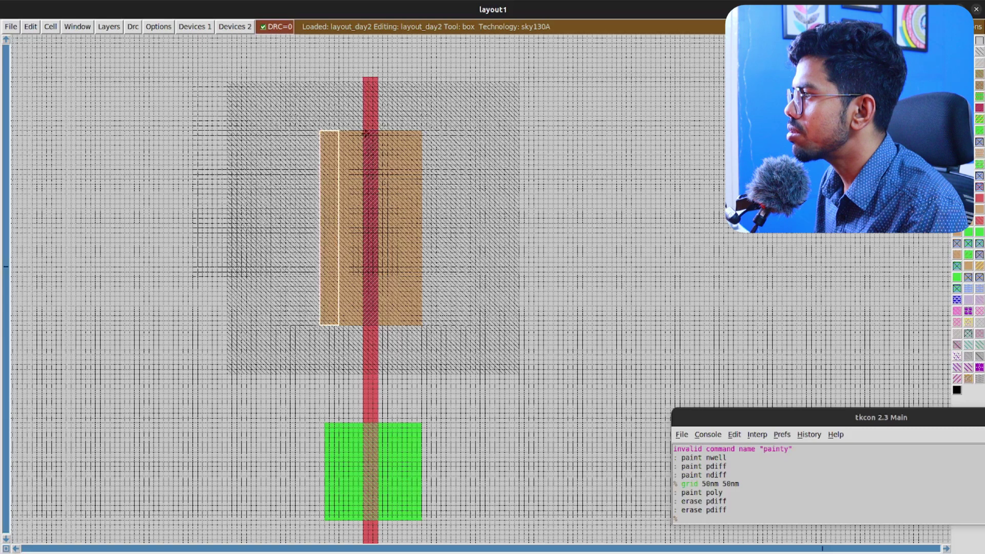
pyautogui.rightClick(363, 132)
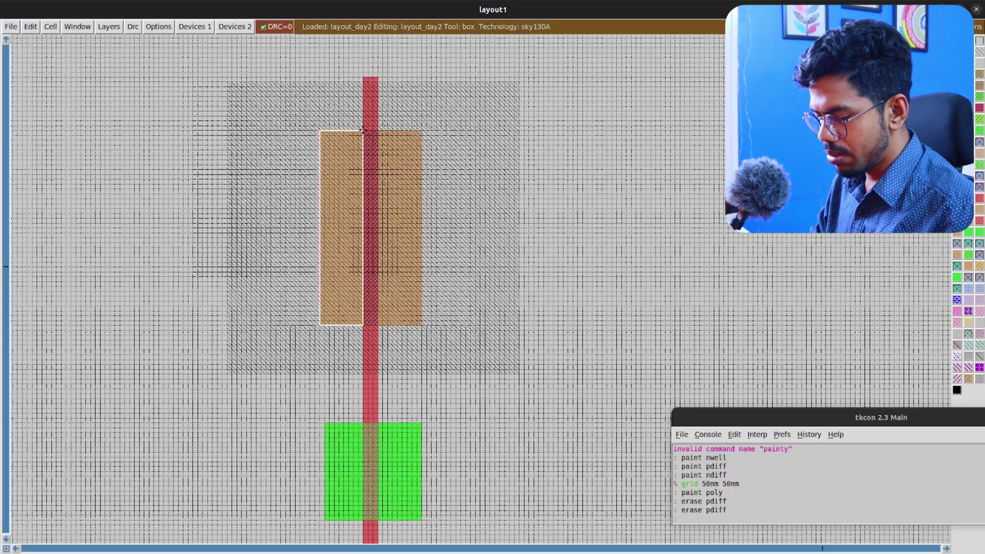
pyautogui.write('li')
pyautogui.press('Return')
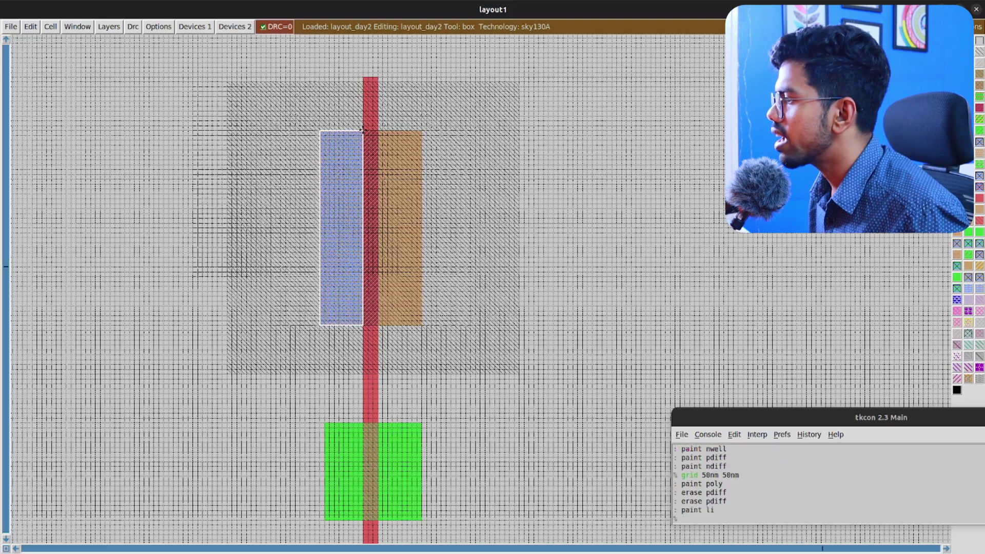
# - Move the box onto the full-height pdiff region right of the poly and paint it with li
pyautogui.click(378, 325)
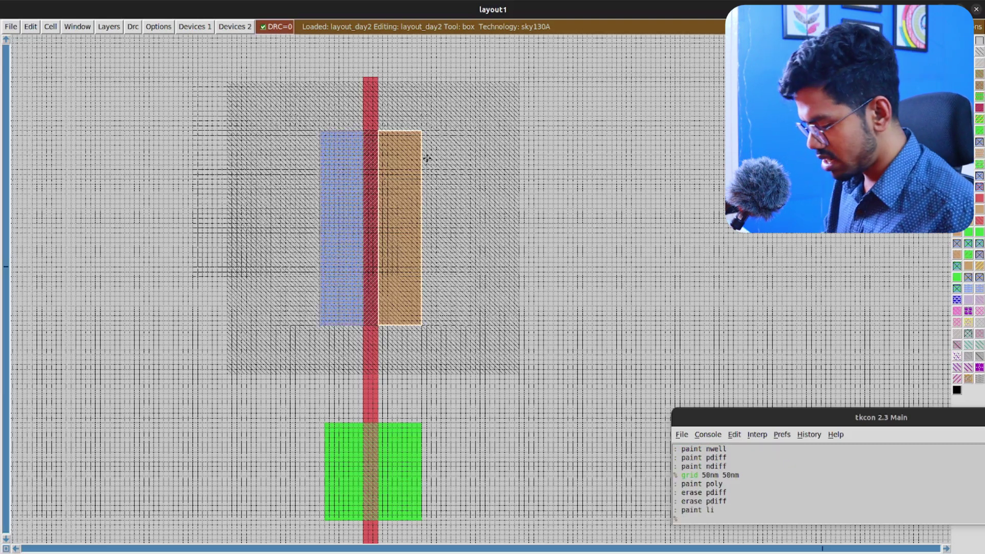
pyautogui.write('paint li')
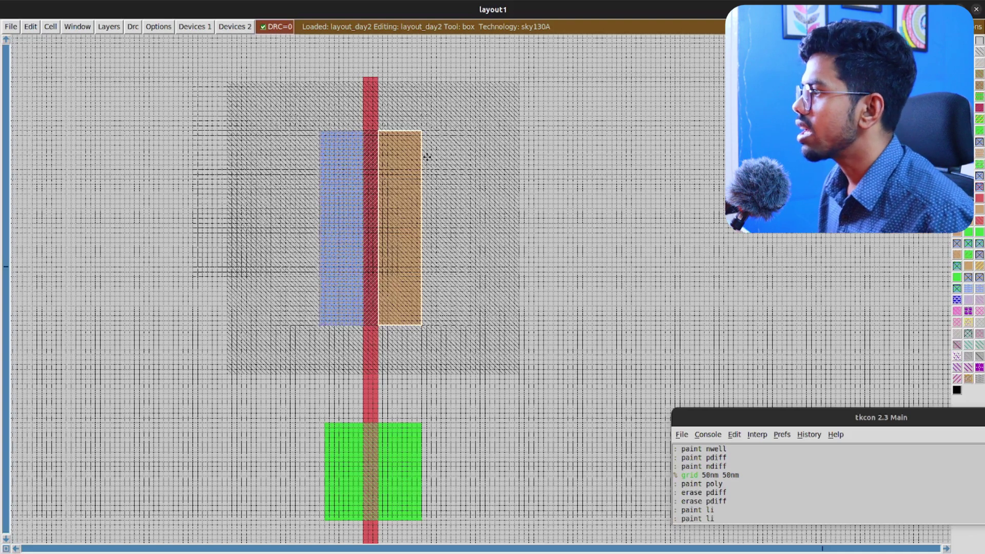
pyautogui.press('Return')
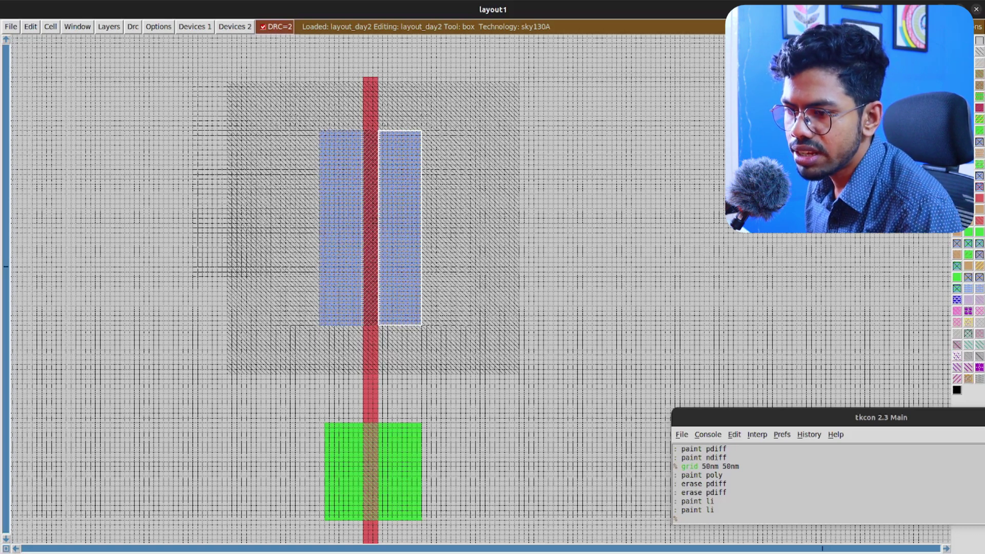
# - Bring back the DRC Manager, update it, and expand the Local interconnect spacing rule to list its errors
pyautogui.hotkey('alt', 'Tab')
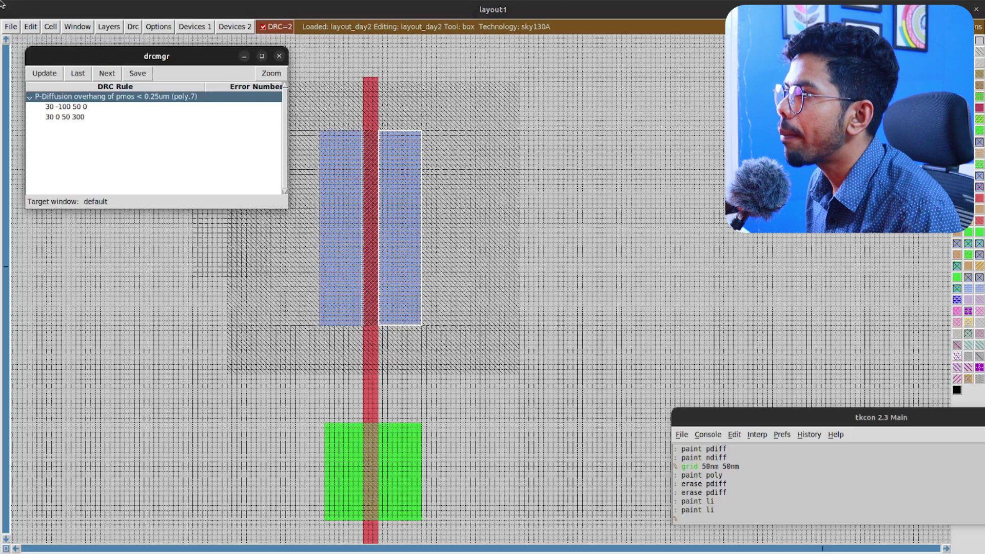
pyautogui.click(29, 75)
pyautogui.click(38, 97)
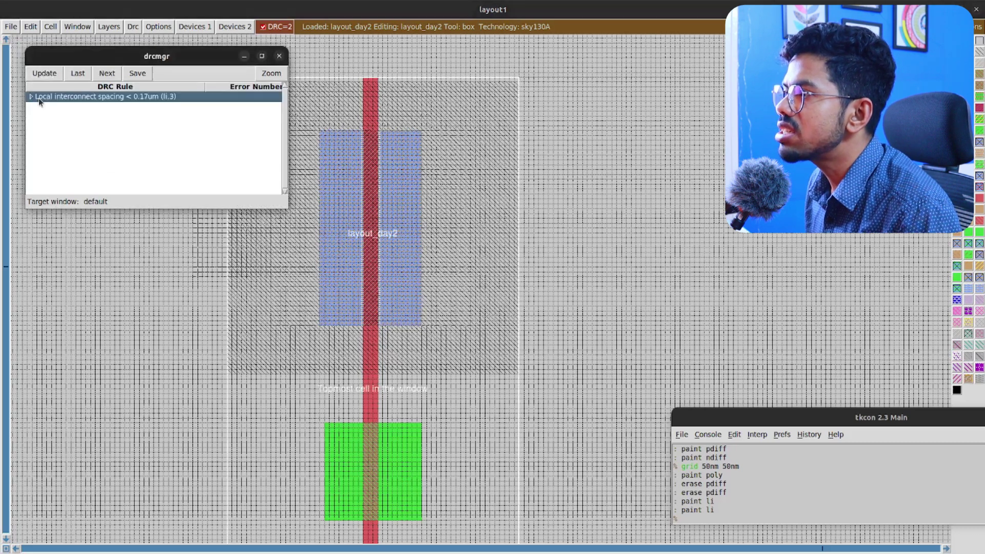
pyautogui.click(31, 97)
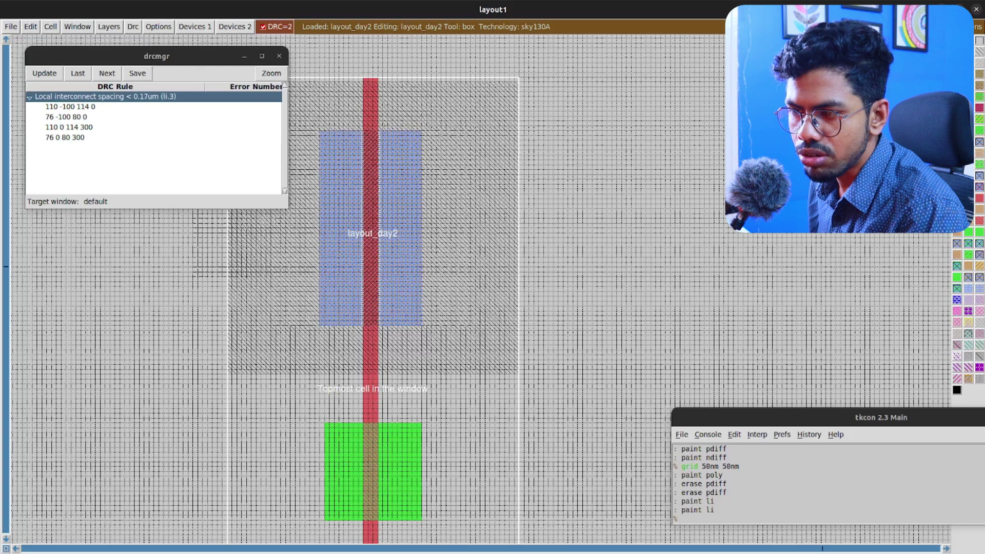
# - Look up the local interconnect (li.-) rules in the SkyWater Periphery Rules, examine the li.3 spacing rule and its diagrams, then return to the layout
pyautogui.hotkey('alt', 'Tab')
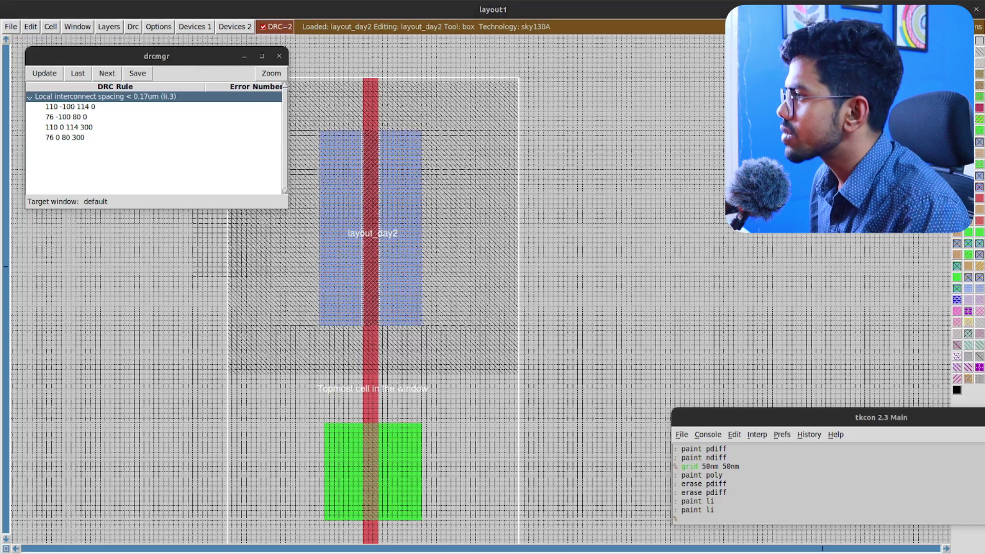
pyautogui.keyDown('super'); pyautogui.moveTo(226, 115); pyautogui.dragTo(352, 127); pyautogui.keyUp('super')
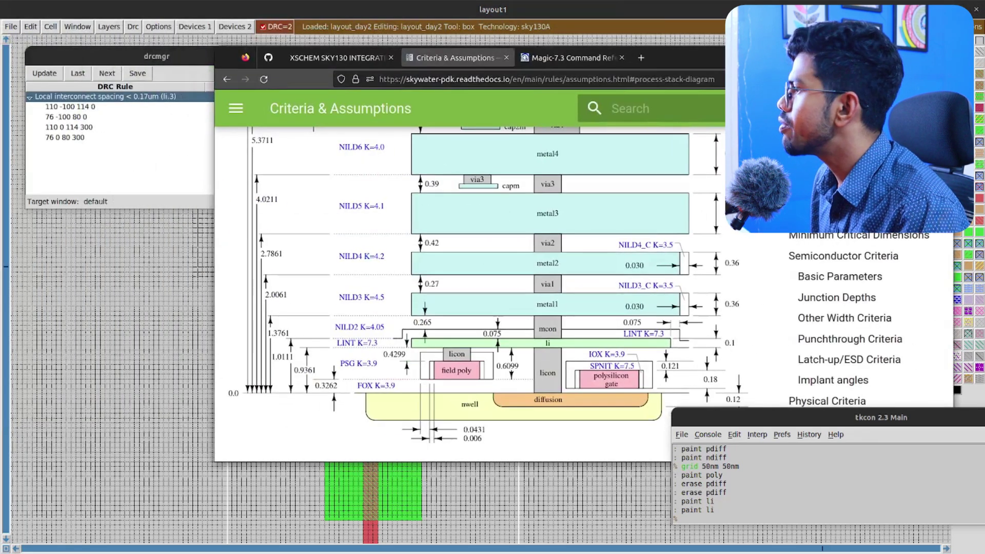
pyautogui.click(927, 57)
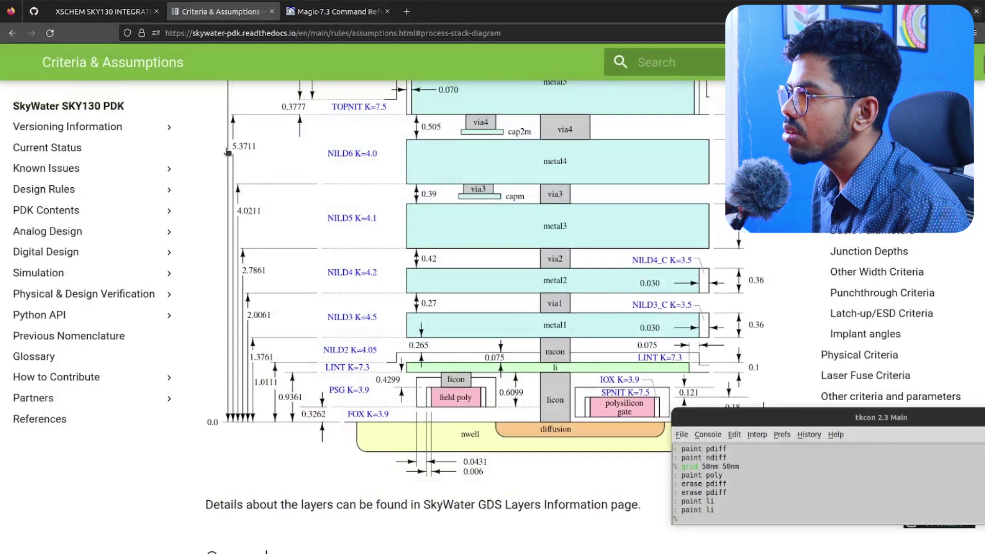
pyautogui.click(62, 189)
pyautogui.click(56, 364)
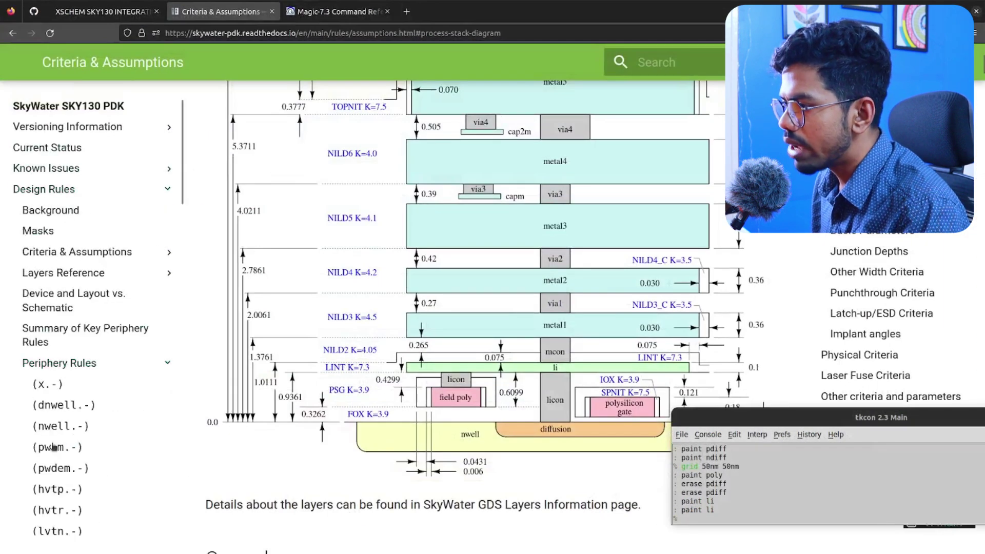
pyautogui.scroll(-4, 44, 433)
pyautogui.scroll(-3, 44, 434)
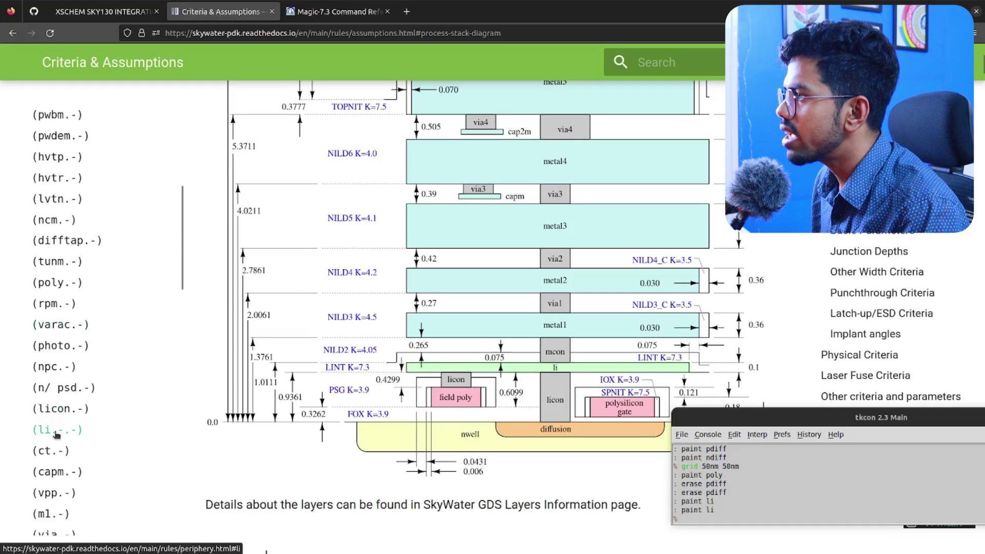
pyautogui.click(55, 431)
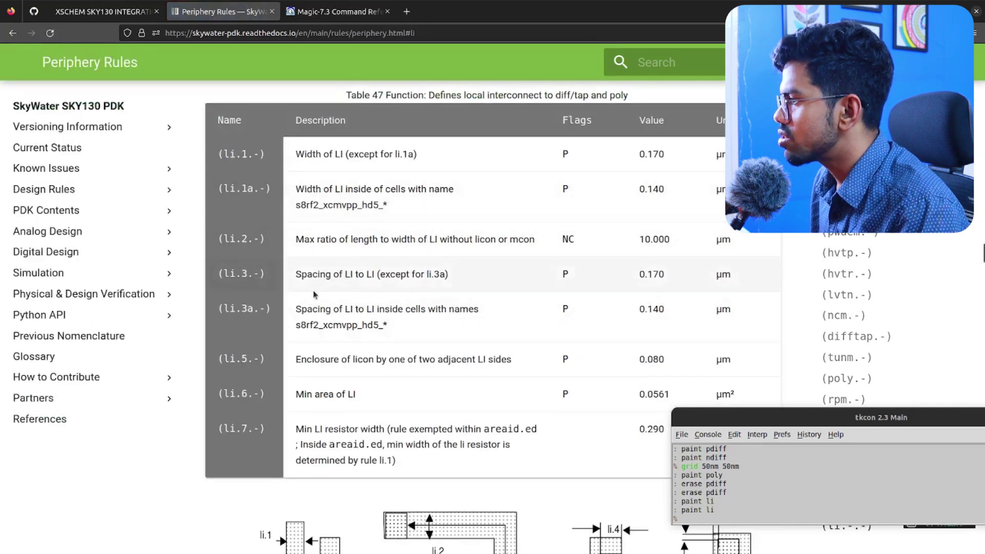
pyautogui.scroll(-5, 387, 282)
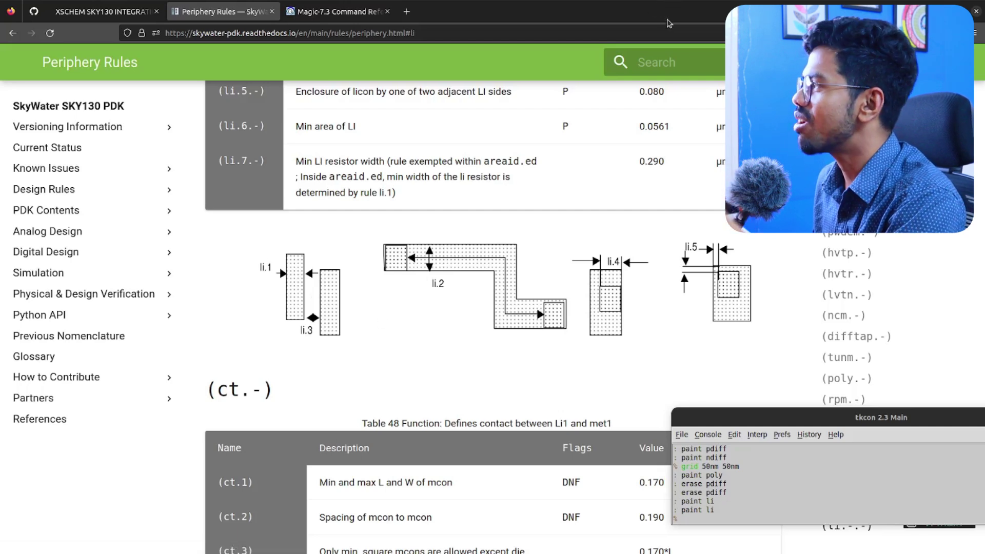
pyautogui.moveTo(632, 37); pyautogui.dragTo(0, 187)
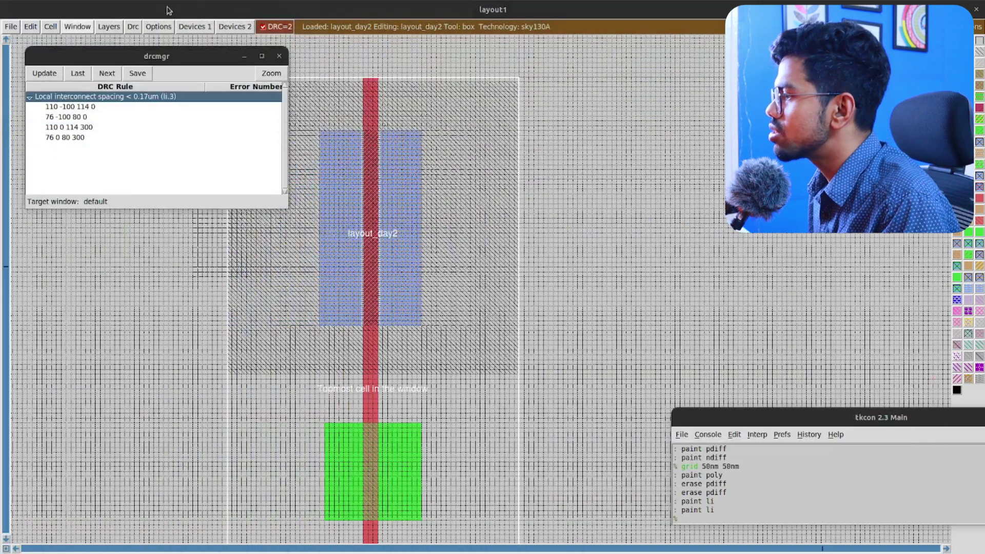
# - Box the full-height, one-grid-wide li strip directly left of the poly over the pdiff and erase li from it
pyautogui.click(361, 331)
pyautogui.press('z')
pyautogui.press('z')
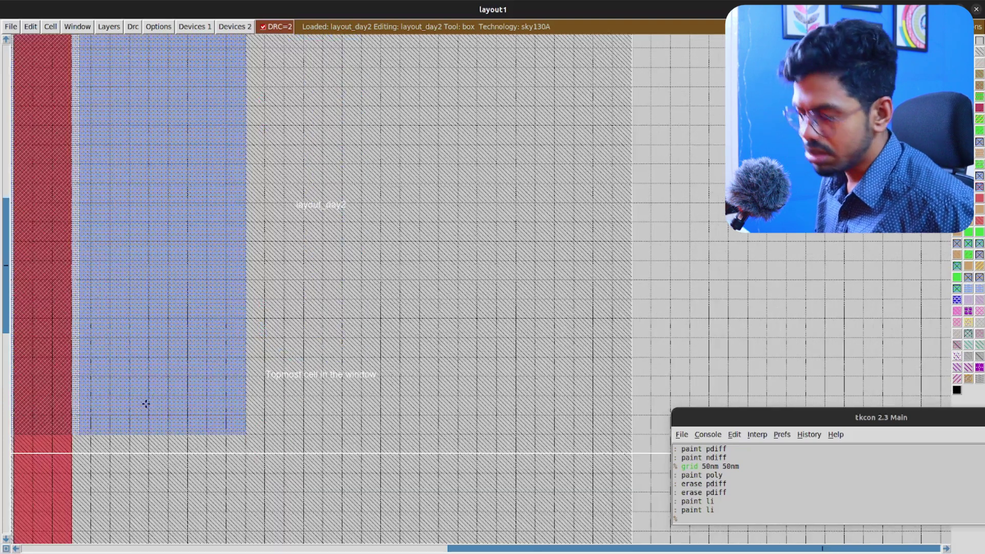
pyautogui.hotkey('shift', 'z')
pyautogui.click(238, 364)
pyautogui.scroll(5, 239, 361)
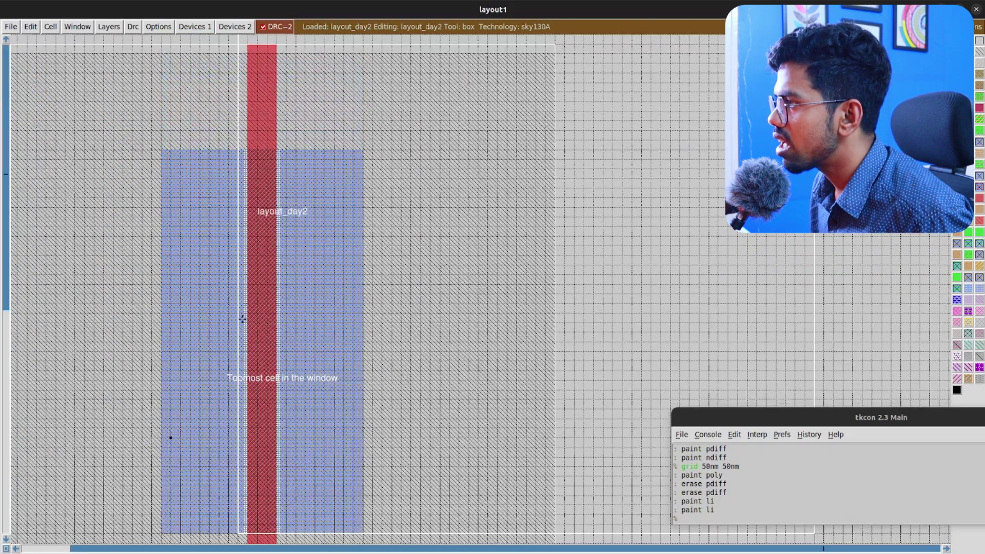
pyautogui.rightClick(246, 151)
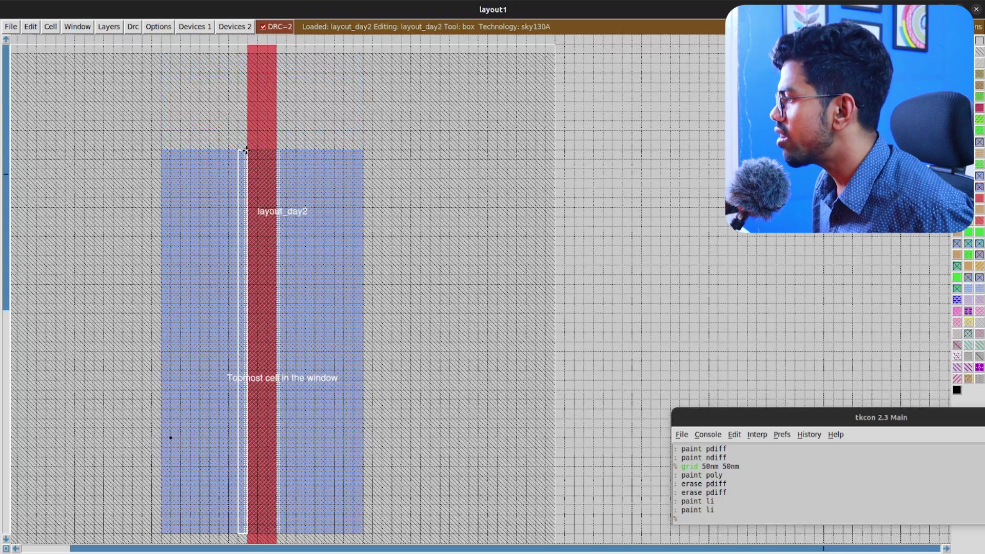
pyautogui.moveTo(708, 418); pyautogui.dragTo(544, 121)
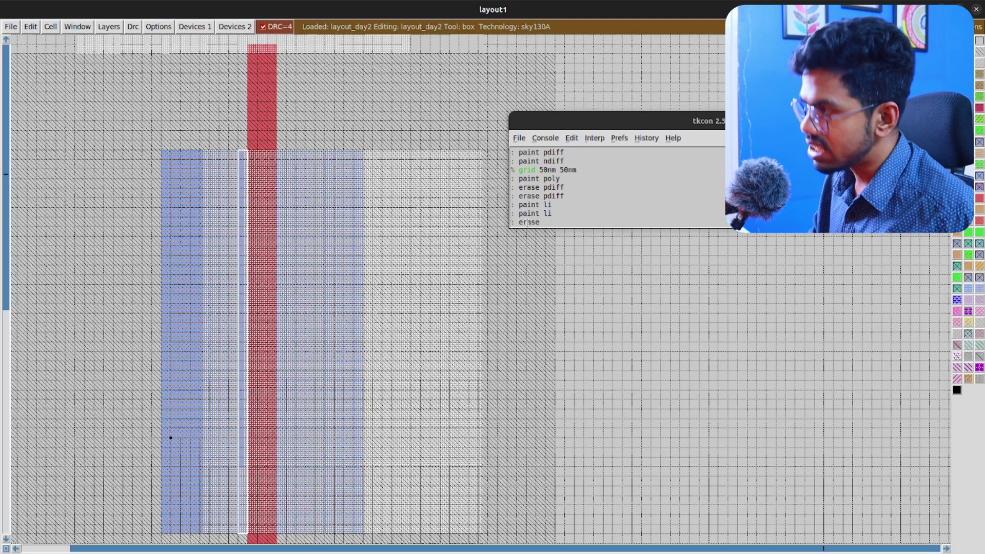
pyautogui.write('li')
pyautogui.press('Return')
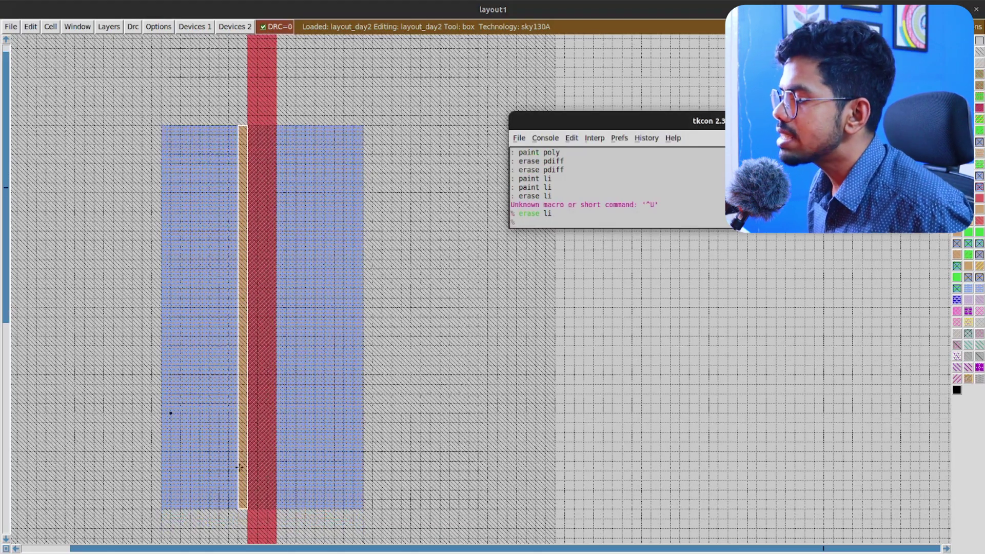
# - Move the box onto the matching one-grid-wide strip directly right of the poly and erase li from it
pyautogui.click(278, 509)
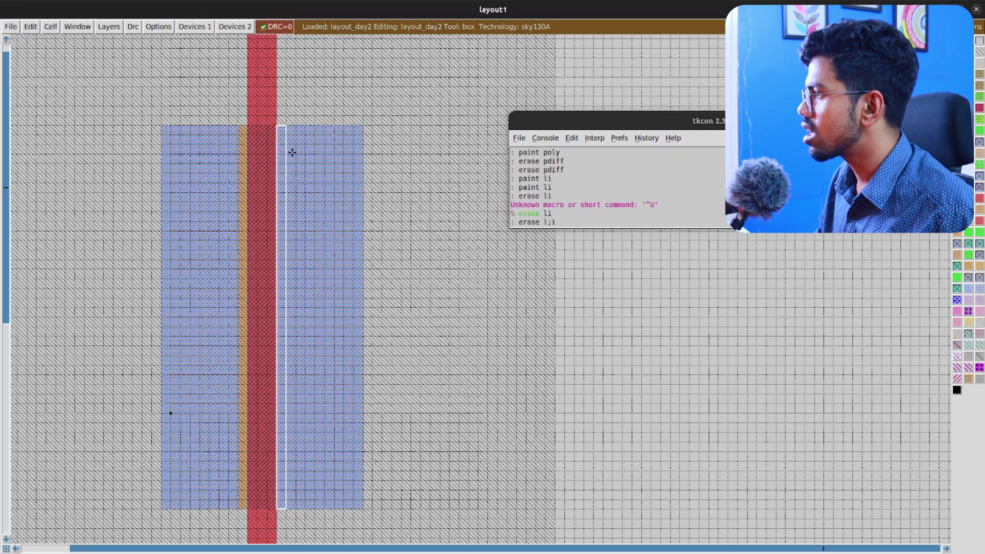
pyautogui.write('i')
pyautogui.press('Return')
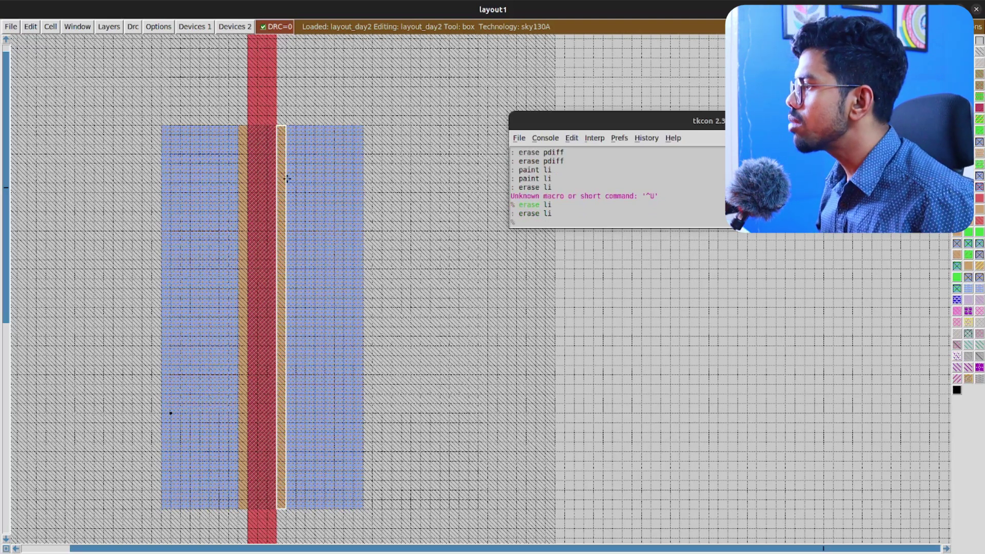
pyautogui.moveTo(550, 122); pyautogui.dragTo(550, 118)
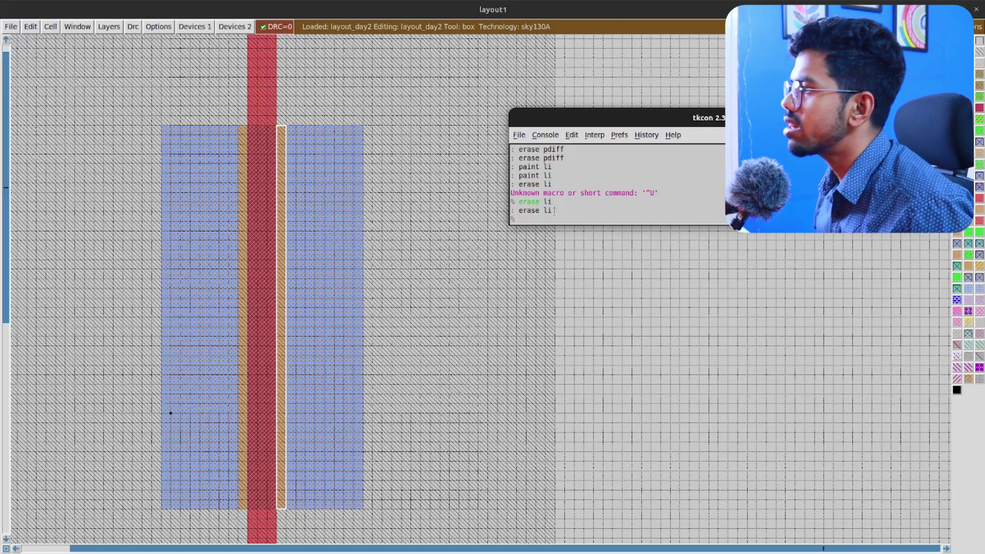
# - Extend the ndiff region's left edge by one grid column so that it lines up with the pdiff above
pyautogui.scroll(-5, 281, 316)
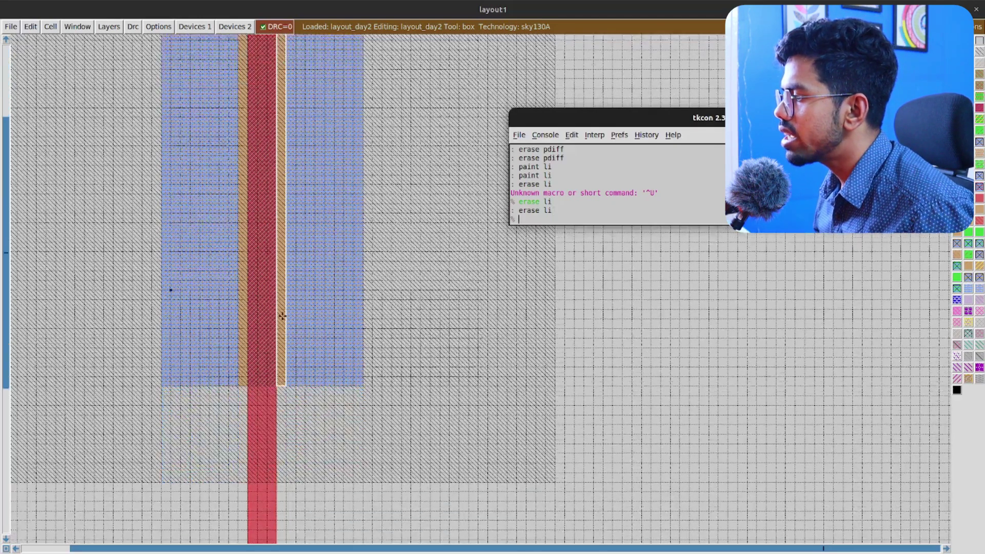
pyautogui.scroll(-2, 282, 317)
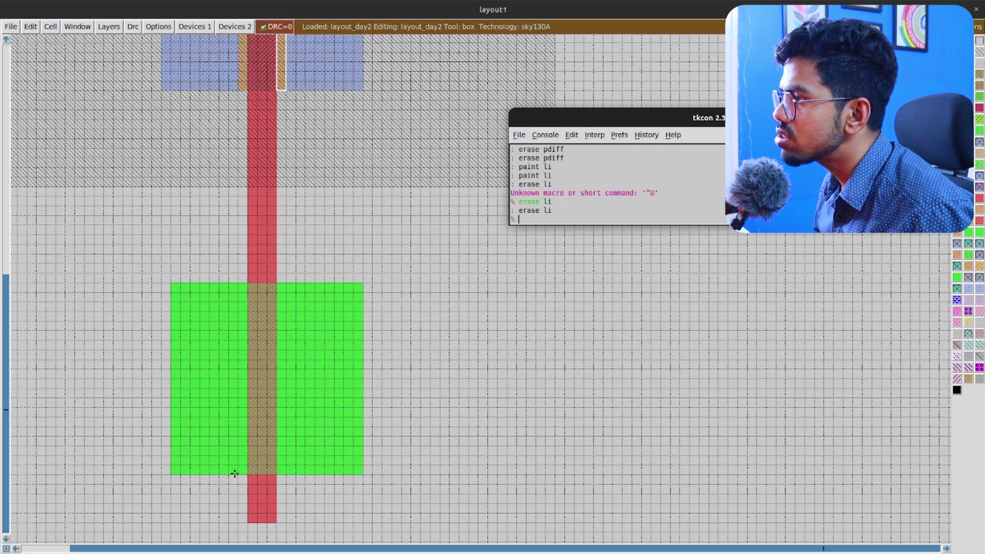
pyautogui.click(164, 471)
pyautogui.click(171, 282)
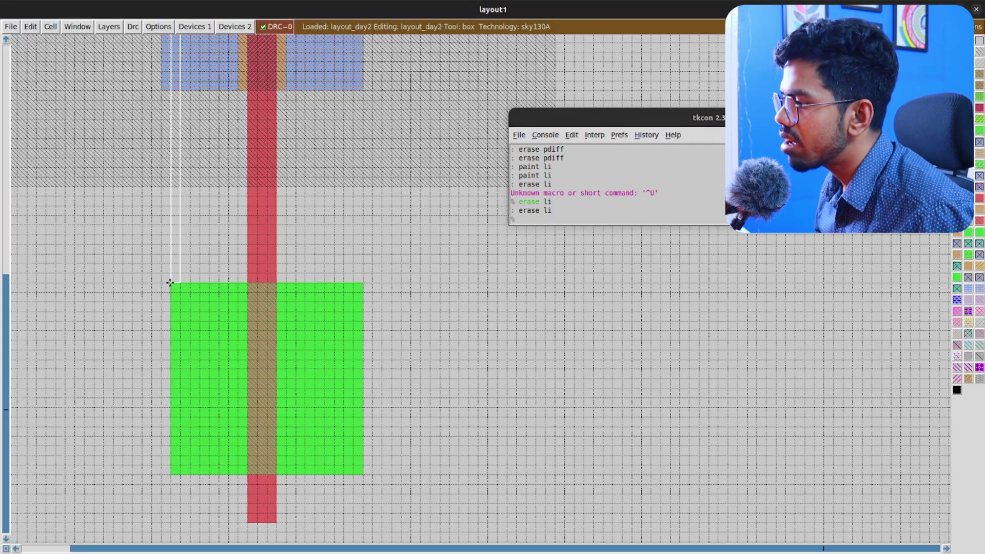
pyautogui.click(162, 475)
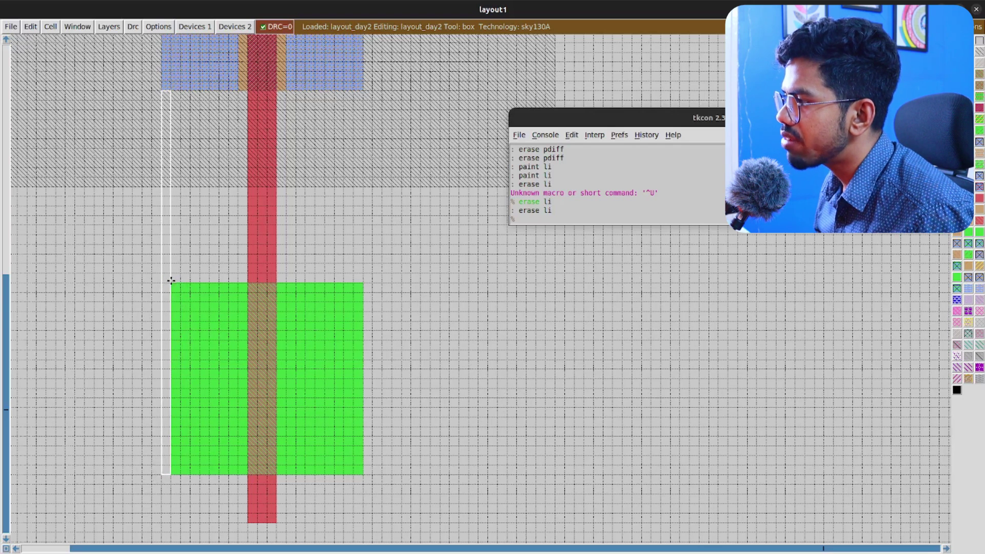
pyautogui.rightClick(171, 283)
pyautogui.middleClick(180, 292)
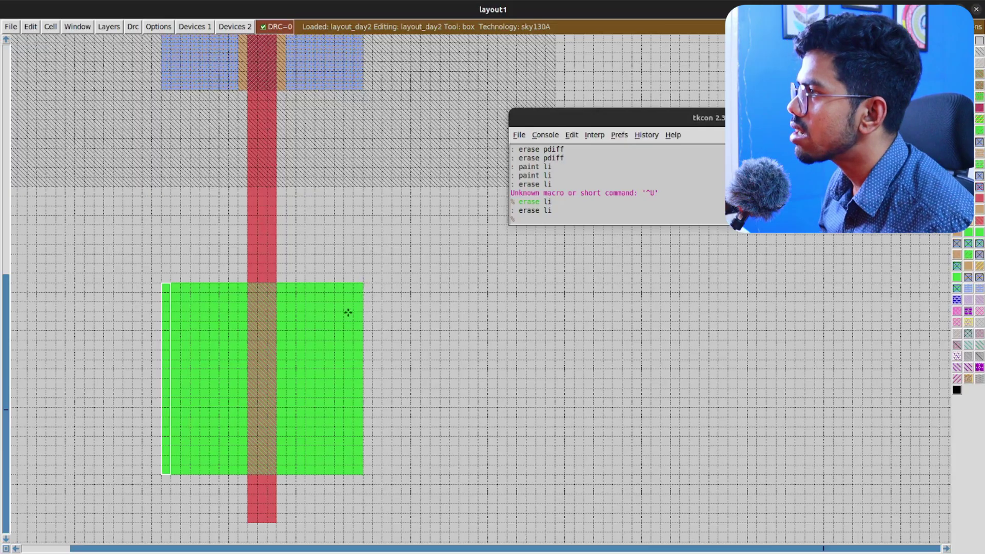
# - Compare the diffusion regions, examine the contact layer between diffusion and li in the process stack diagram, then return to the layout
pyautogui.scroll(3, 300, 375)
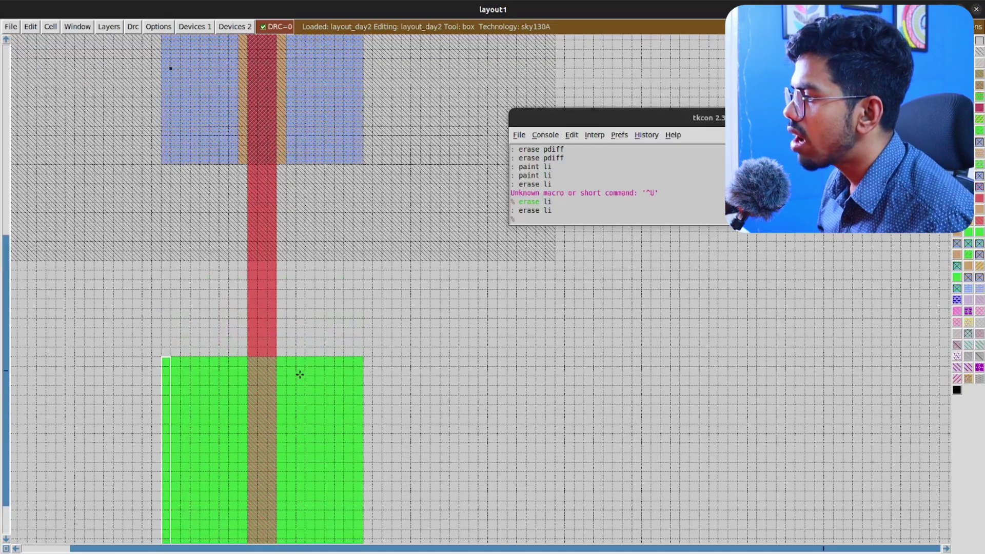
pyautogui.scroll(-2, 299, 375)
pyautogui.scroll(3, 183, 453)
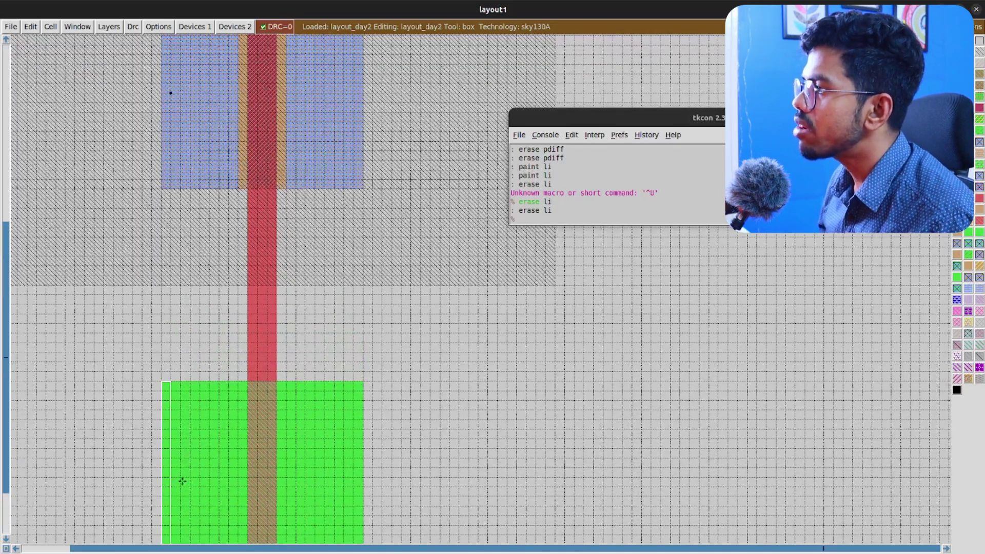
pyautogui.scroll(10, 182, 478)
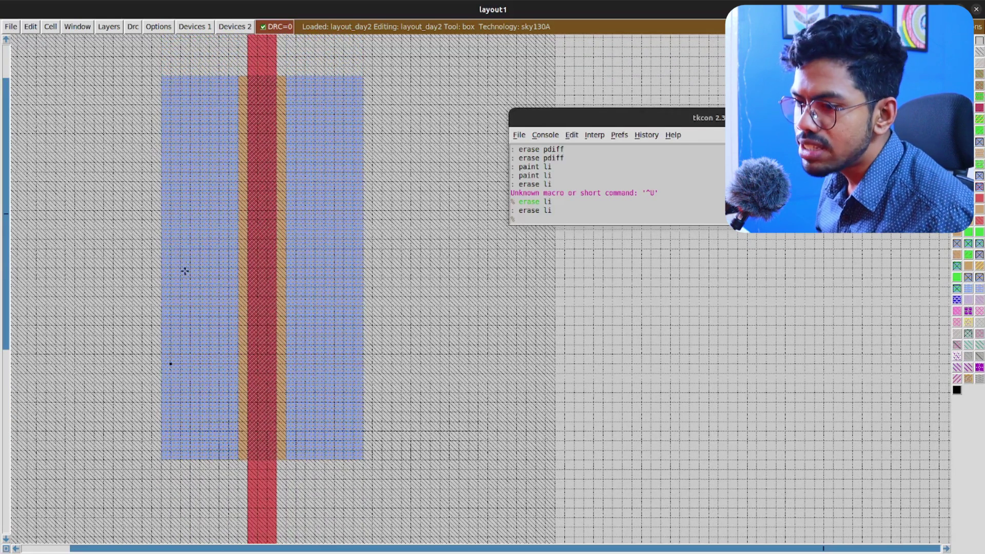
pyautogui.hotkey('alt', 'Tab')
pyautogui.scroll(3, 382, 272)
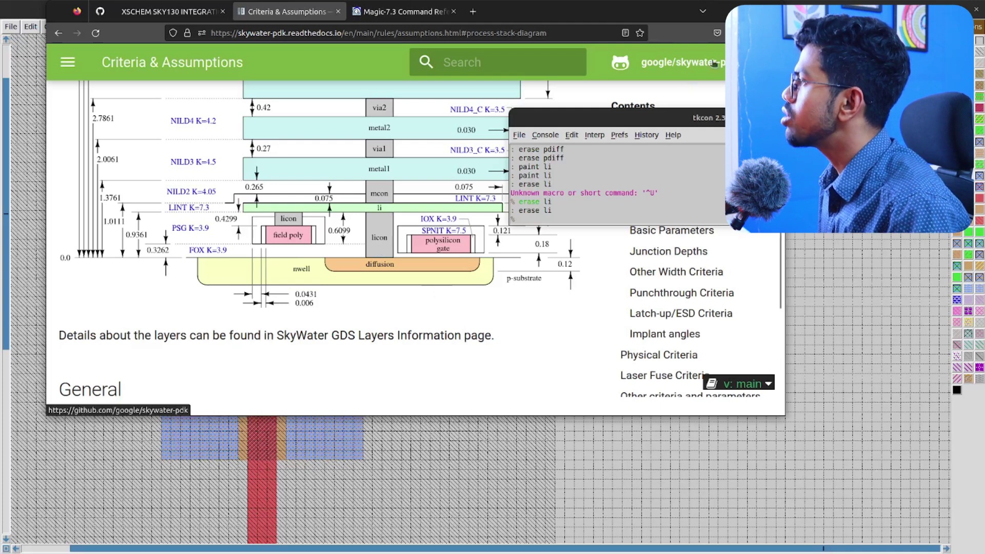
pyautogui.click(735, 11)
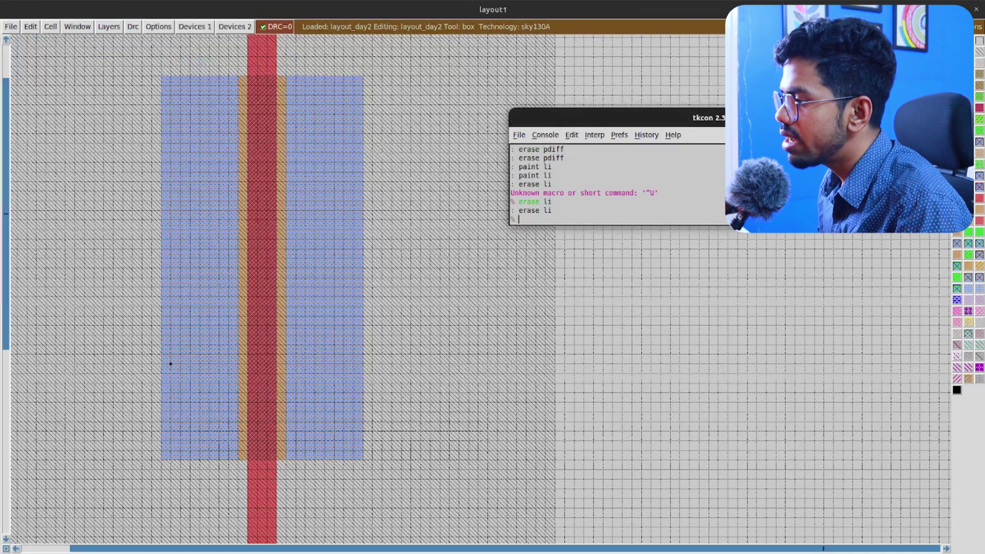
# - Box a five-grid-wide area inside the left li region, one grid in from its outer edges, and paint it with pdc
pyautogui.click(170, 451)
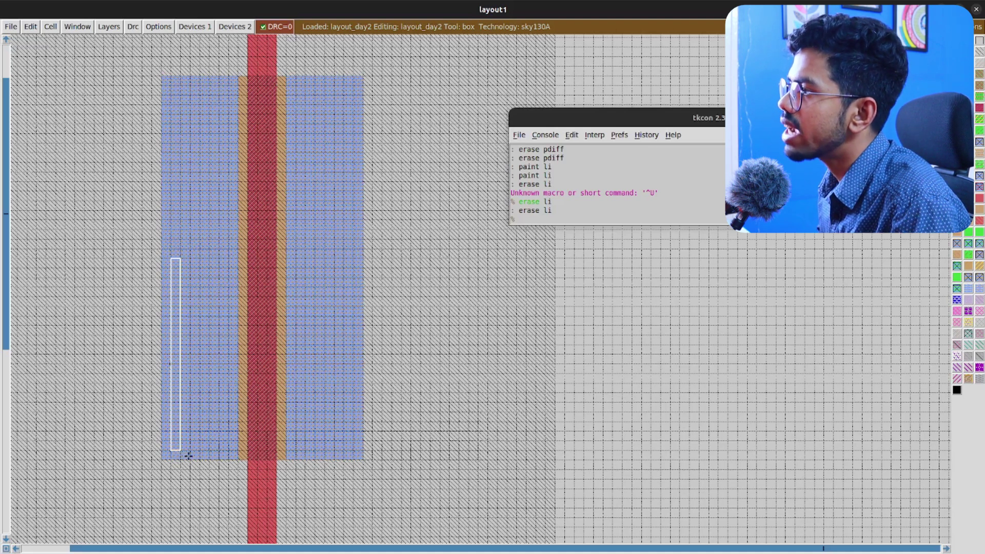
pyautogui.rightClick(221, 85)
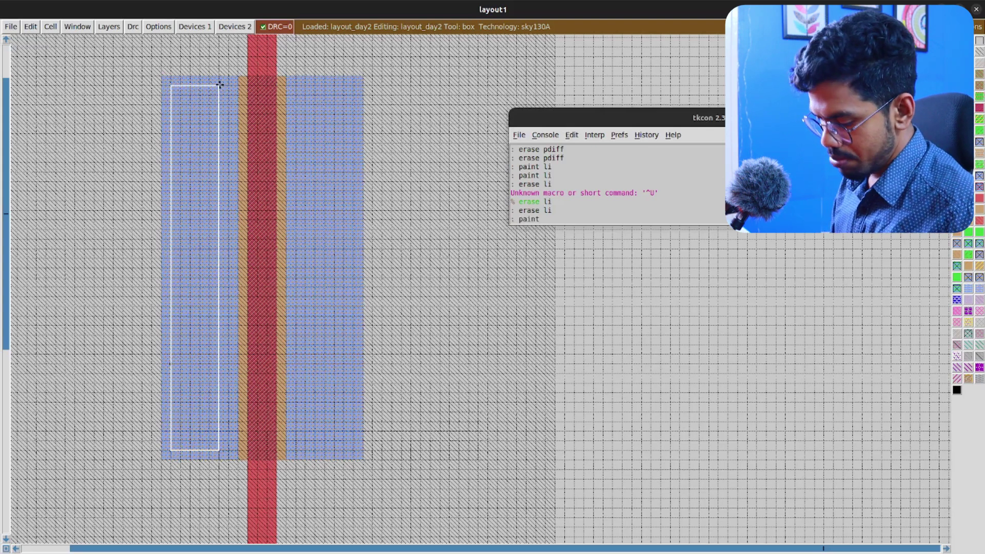
pyautogui.press('Return')
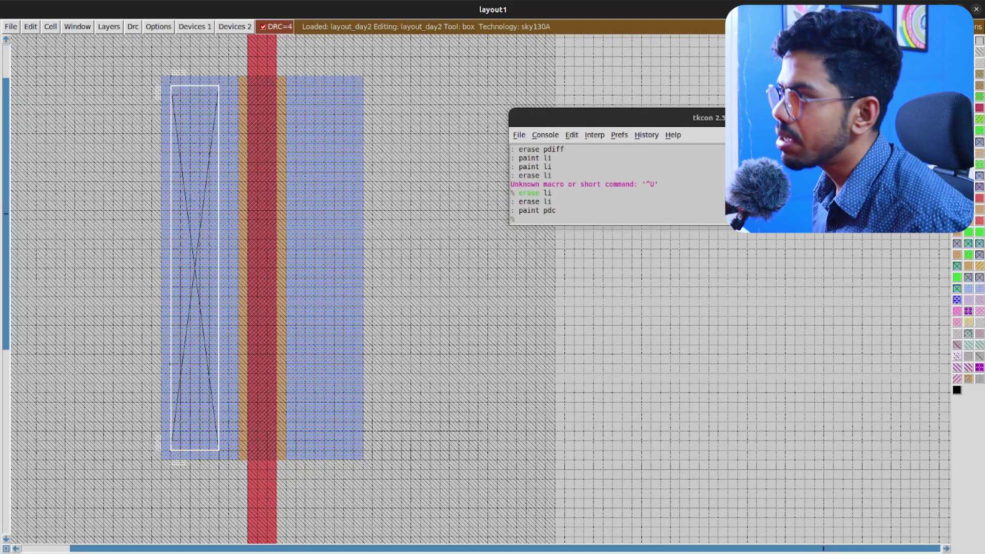
# - Bring back the DRC Manager, update it, enlarge it to show full rule names, and select the li.5 diffusion contact overlap rule
pyautogui.hotkey('alt', 'Tab')
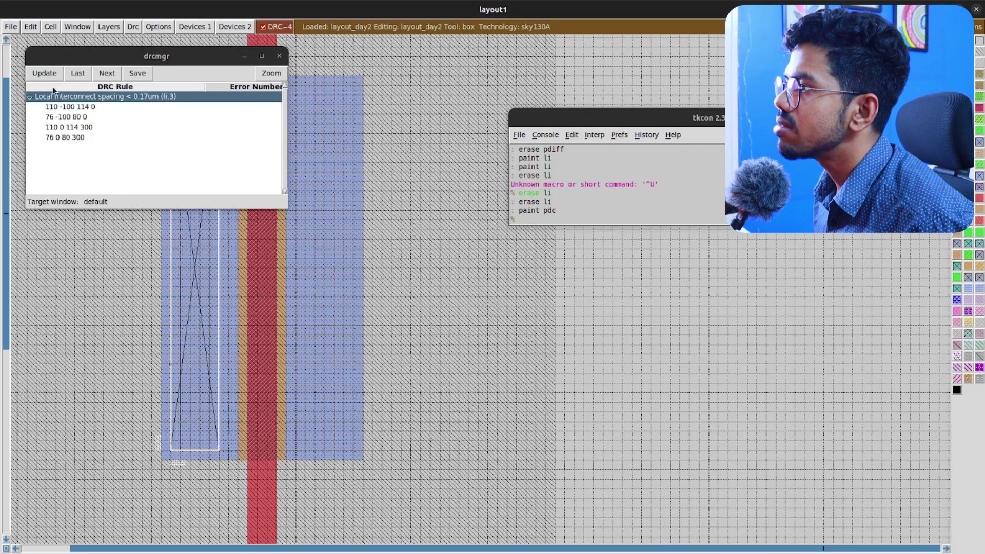
pyautogui.click(45, 72)
pyautogui.moveTo(90, 56); pyautogui.dragTo(159, 53)
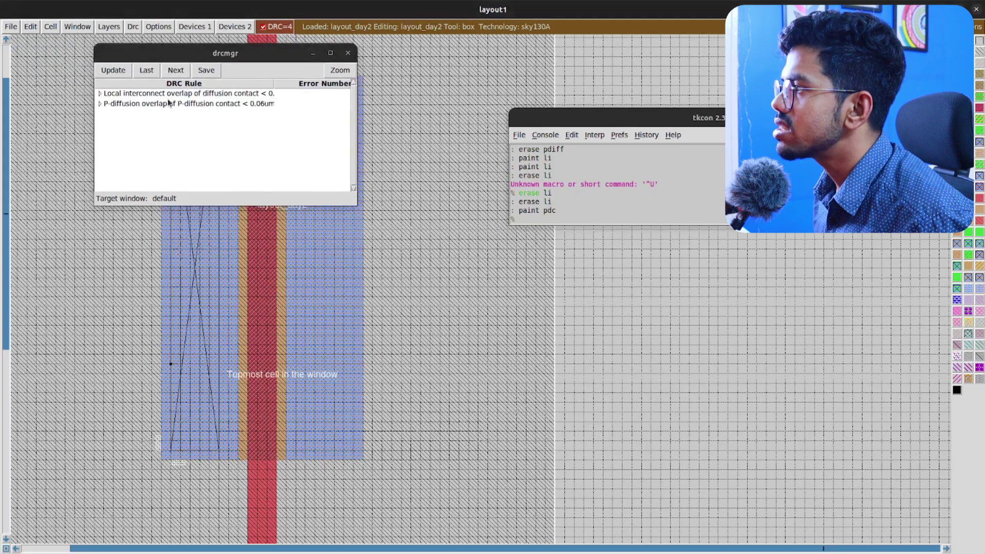
pyautogui.moveTo(273, 85)
pyautogui.mouseDown()
pyautogui.moveTo(341, 79)
pyautogui.moveTo(273, 84)
pyautogui.mouseUp()
pyautogui.moveTo(356, 204); pyautogui.dragTo(640, 410)
pyautogui.click(361, 93)
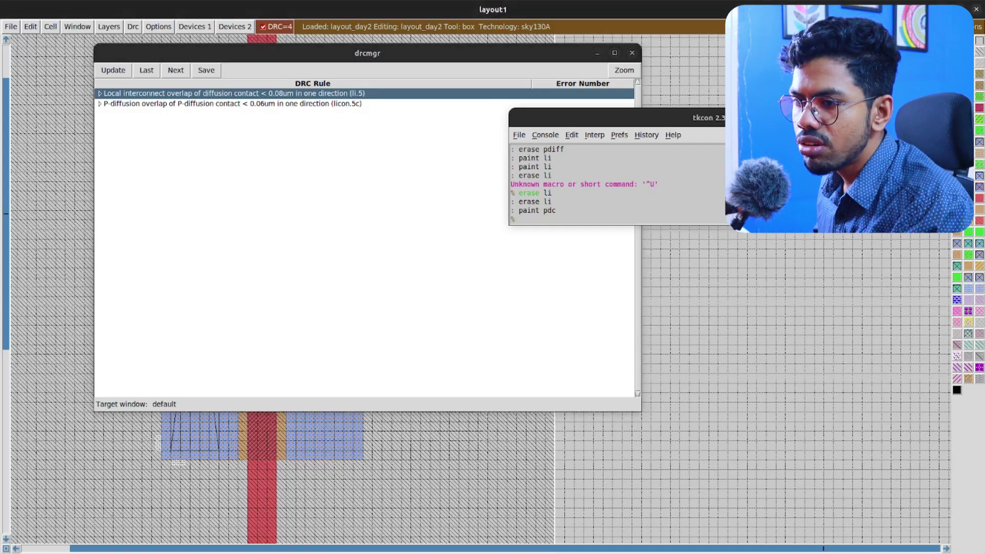
# - Switch to the SkyWater PDK documentation in the browser and open the (li.-.-) section of the Periphery Rules
pyautogui.hotkey('alt', 'Tab')
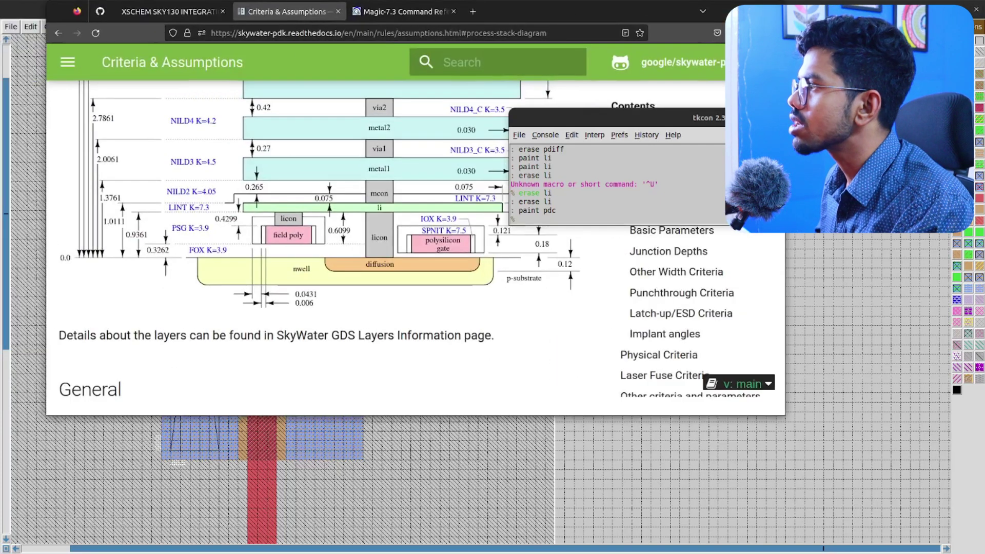
pyautogui.scroll(7, 237, 179)
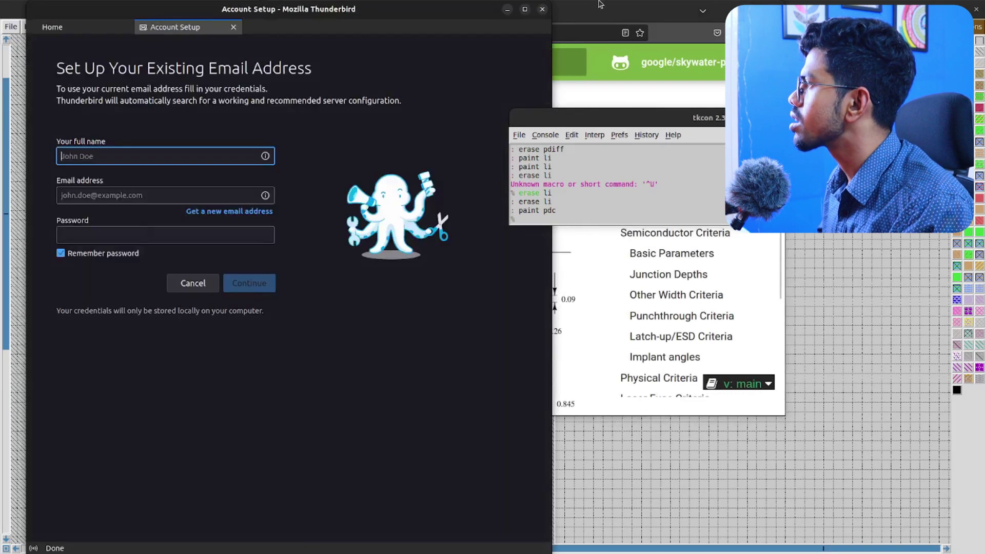
pyautogui.click(599, 3)
pyautogui.click(758, 12)
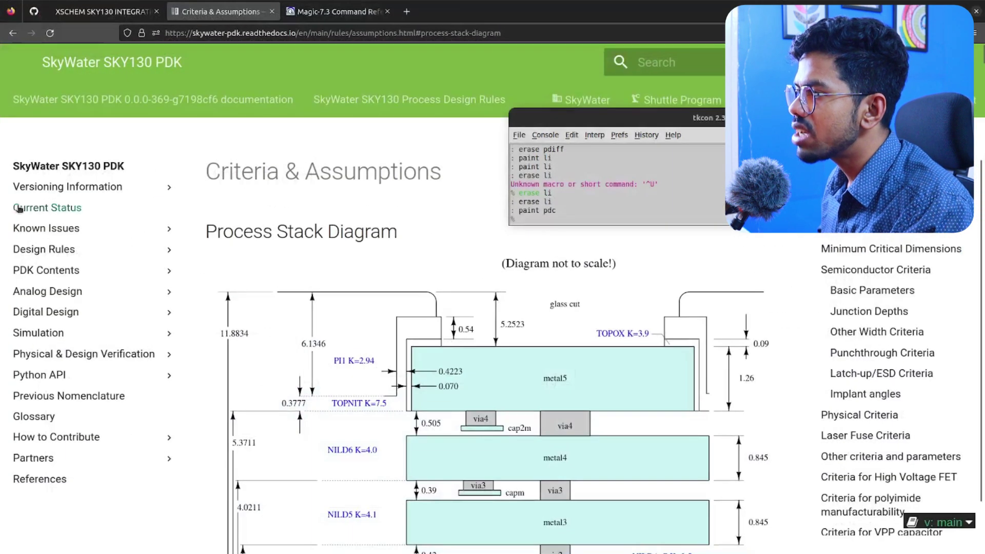
pyautogui.click(46, 251)
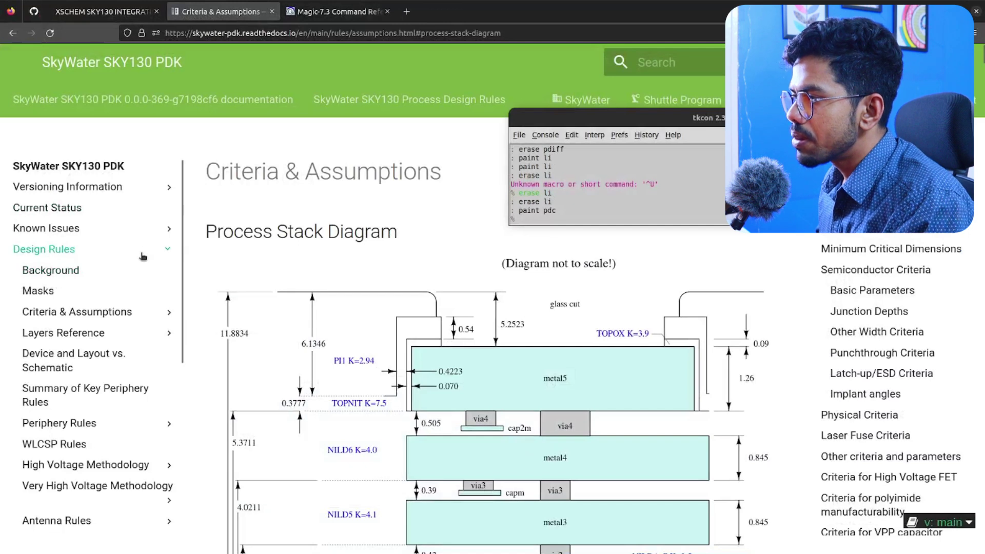
pyautogui.click(67, 424)
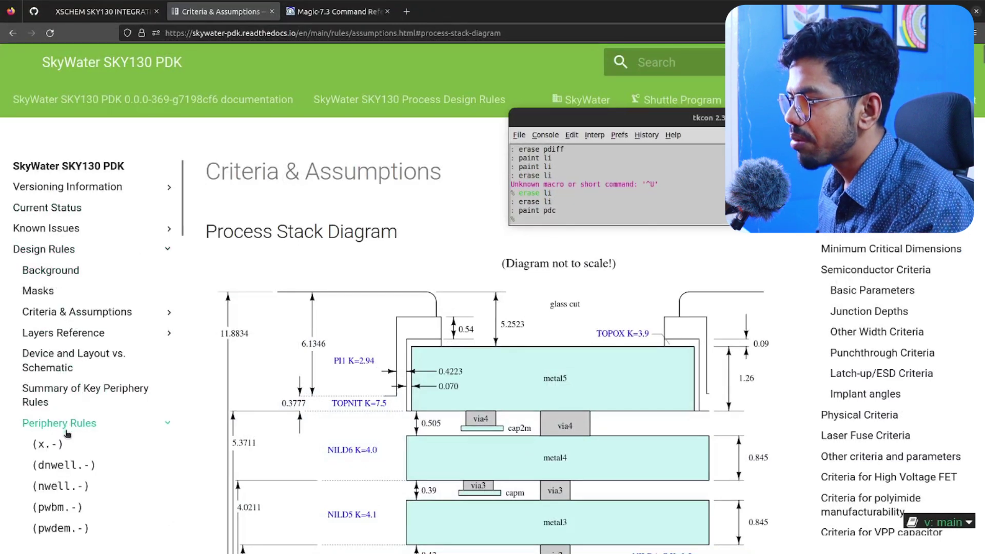
pyautogui.scroll(-5, 65, 461)
pyautogui.scroll(-3, 65, 468)
pyautogui.click(61, 399)
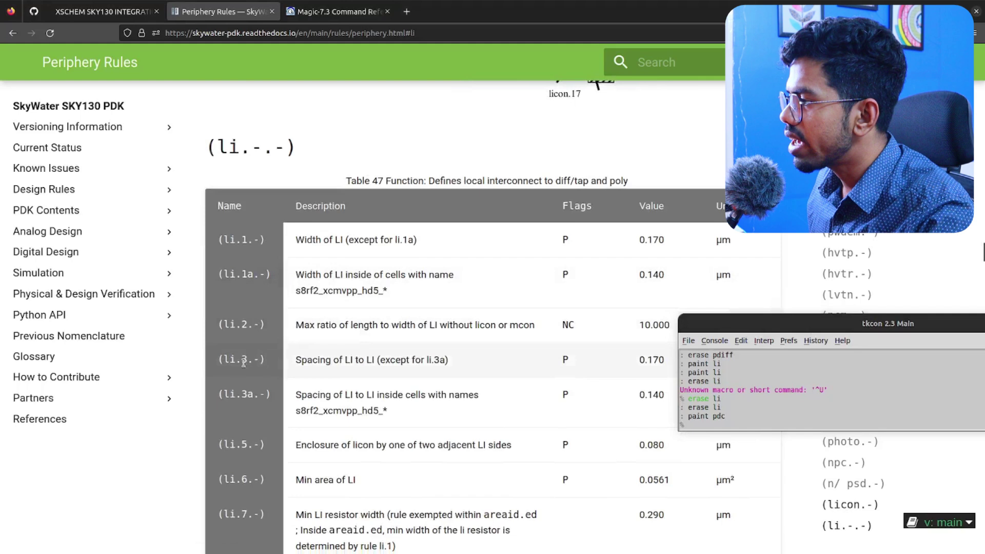
# - Examine the li.5 licon enclosure rule and its li.5 diagram, then return to the layout
pyautogui.scroll(-3, 252, 272)
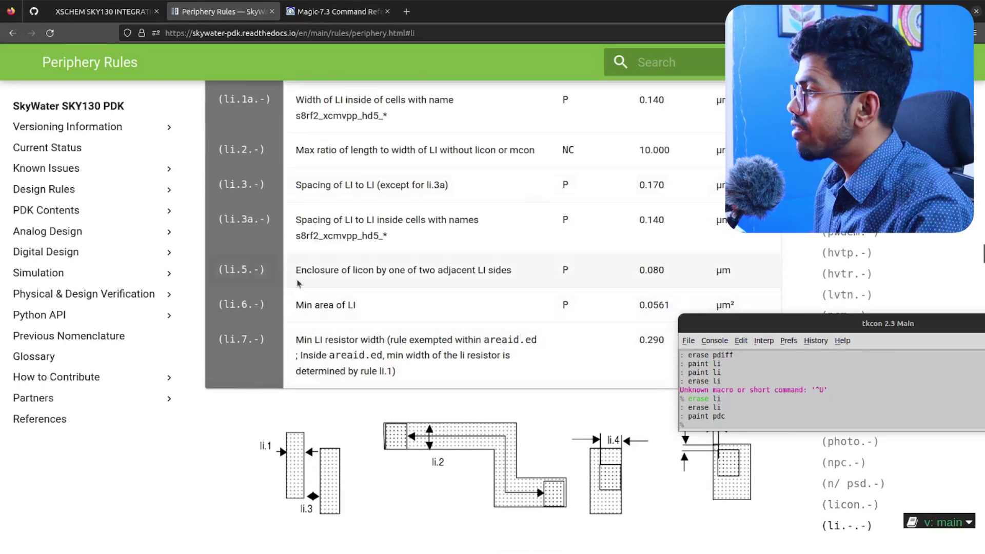
pyautogui.scroll(-6, 251, 272)
pyautogui.scroll(1, 684, 143)
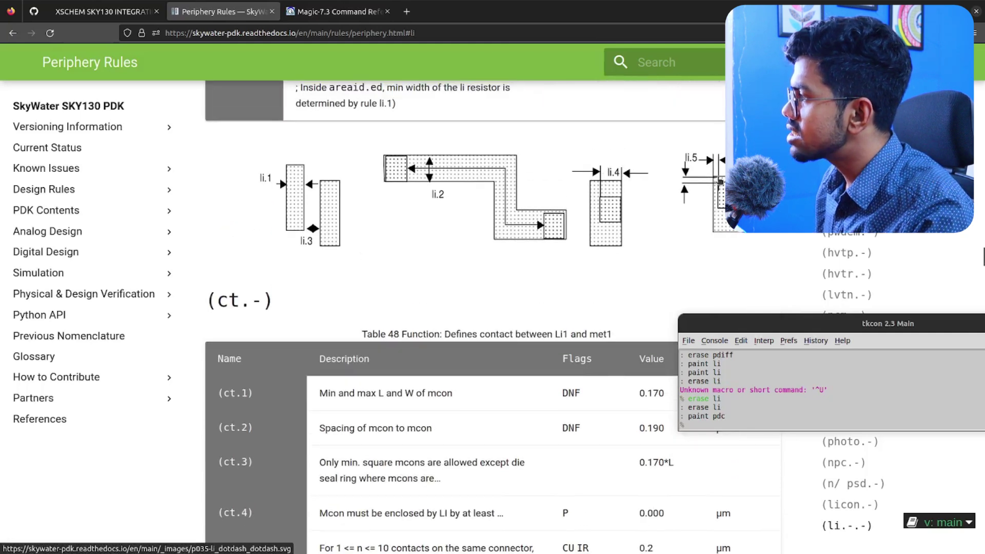
pyautogui.scroll(1, 621, 184)
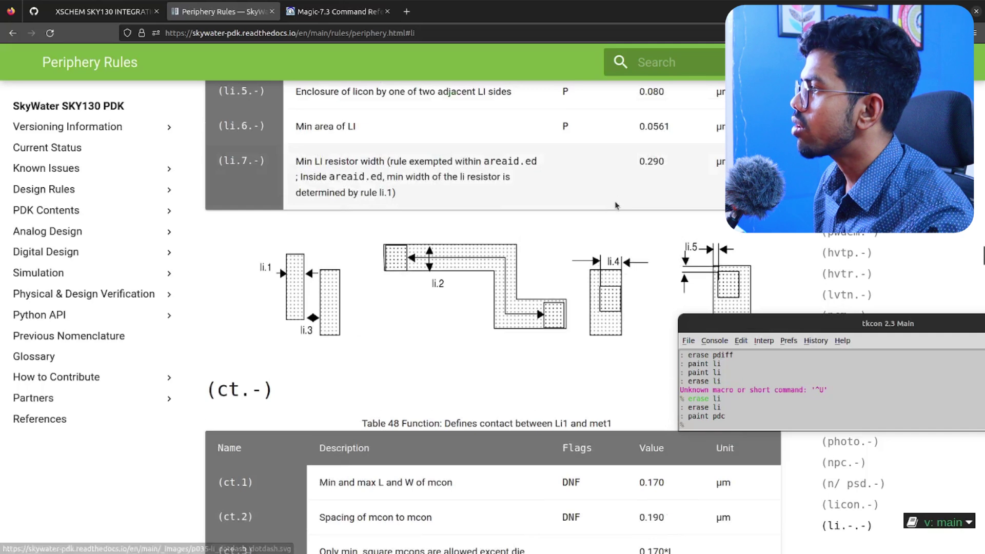
pyautogui.hotkey('alt', 'Tab')
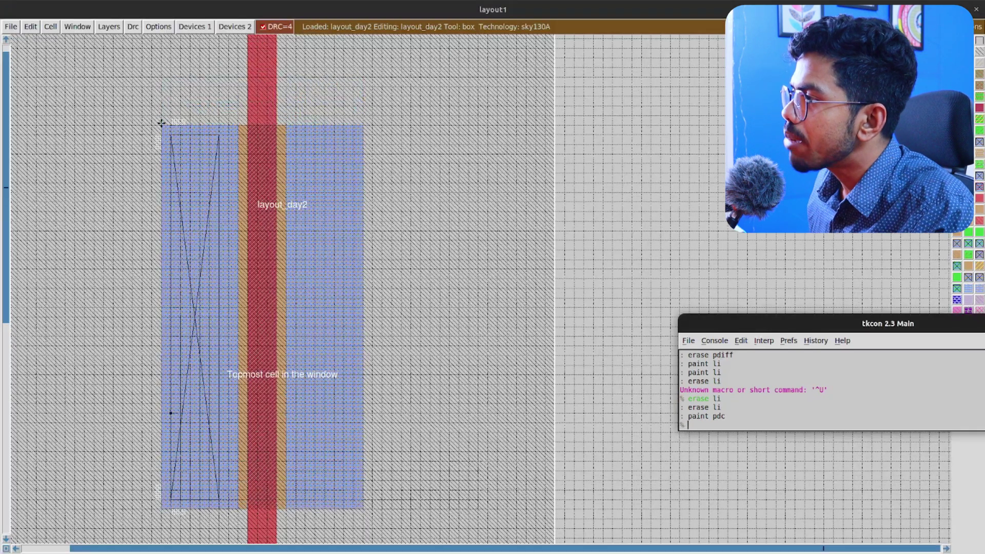
# - Inspect the pdc contact on the left li region up close, checking its spacing to the surrounding li edges
pyautogui.write('zz')
pyautogui.click(118, 172)
pyautogui.press('z')
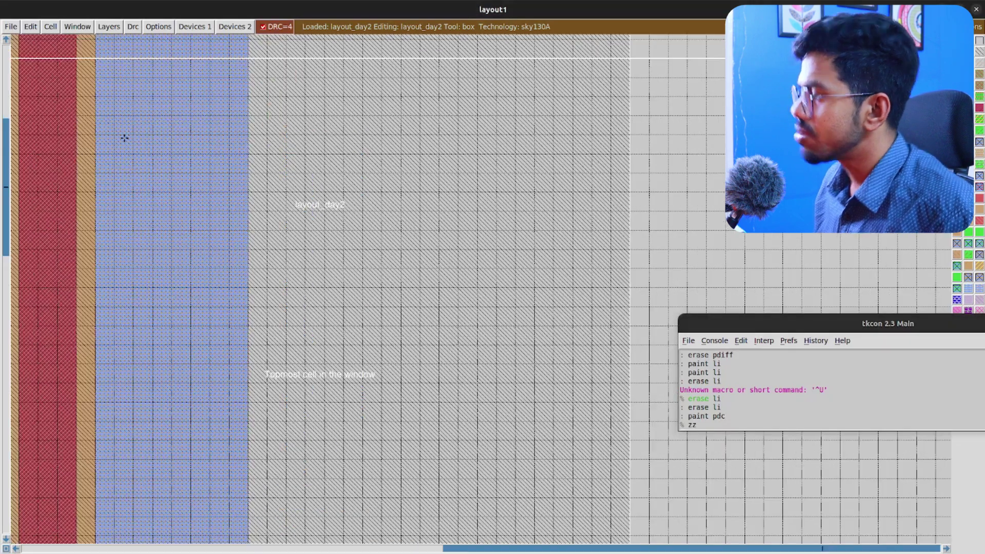
pyautogui.press('Left')
pyautogui.press('Left')
pyautogui.press('Left')
pyautogui.press('Left')
pyautogui.press('Up')
pyautogui.press('Up')
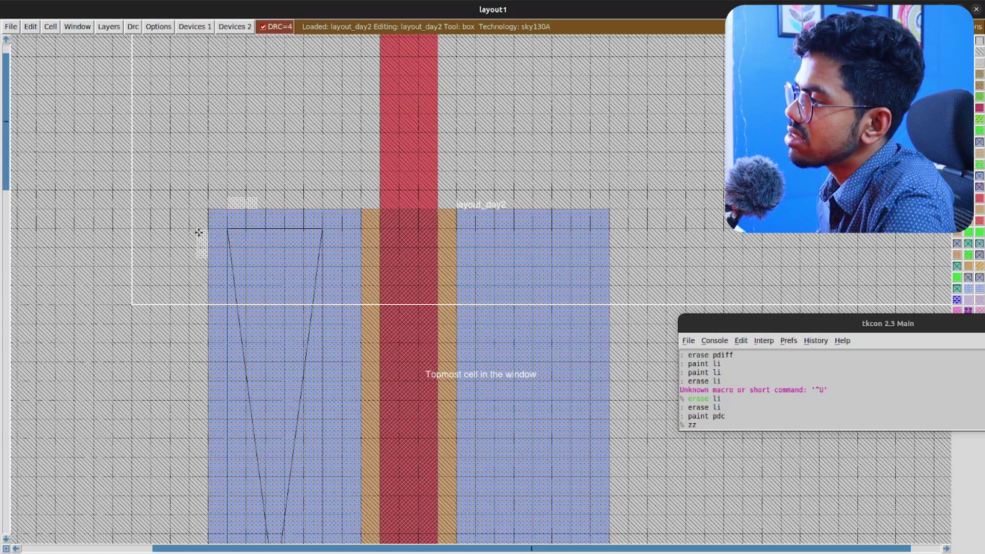
pyautogui.scroll(-5, 220, 240)
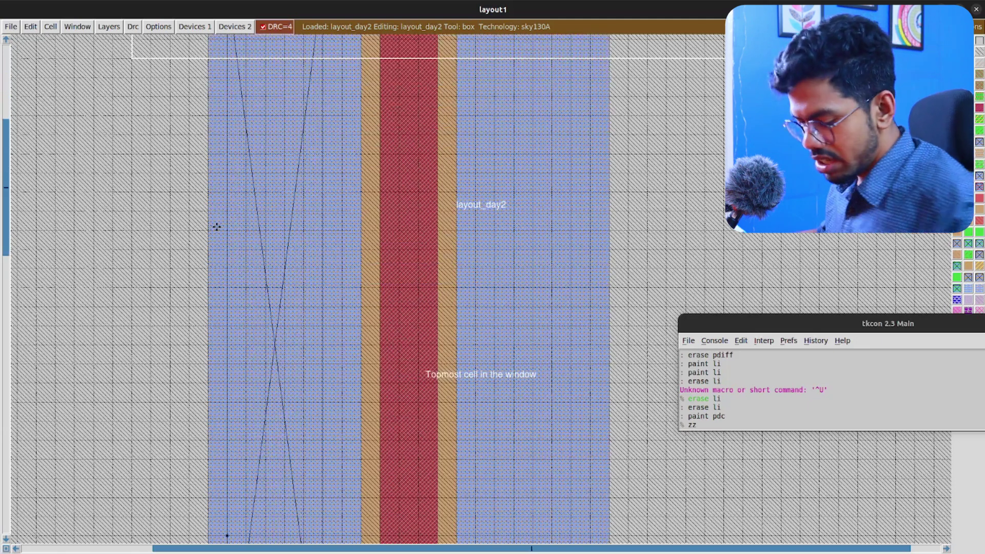
# - Box an area one grid beyond the pdiff region on all sides and paint it with pdiff
pyautogui.hotkey('shift', 'z')
pyautogui.hotkey('shift', 'z')
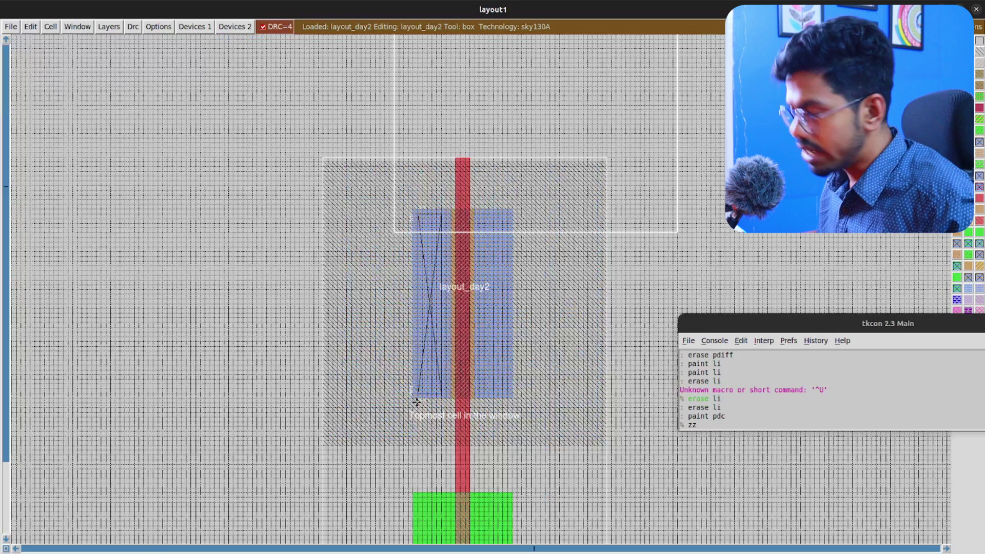
pyautogui.press('z')
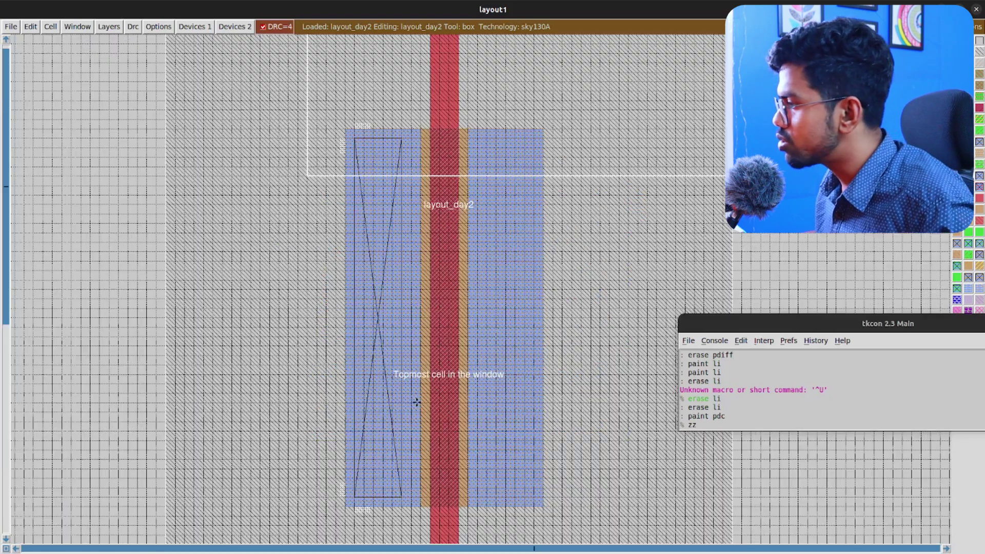
pyautogui.click(335, 517)
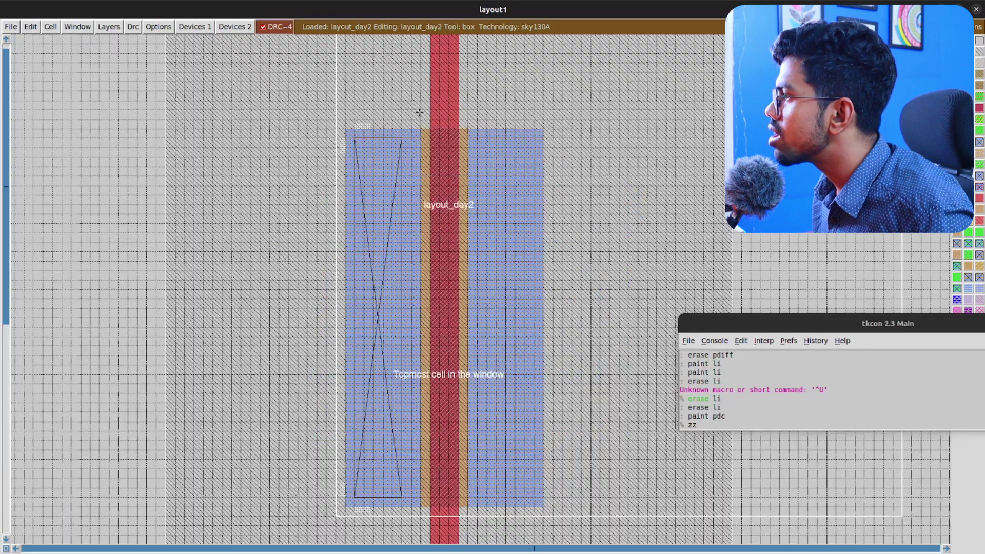
pyautogui.rightClick(552, 119)
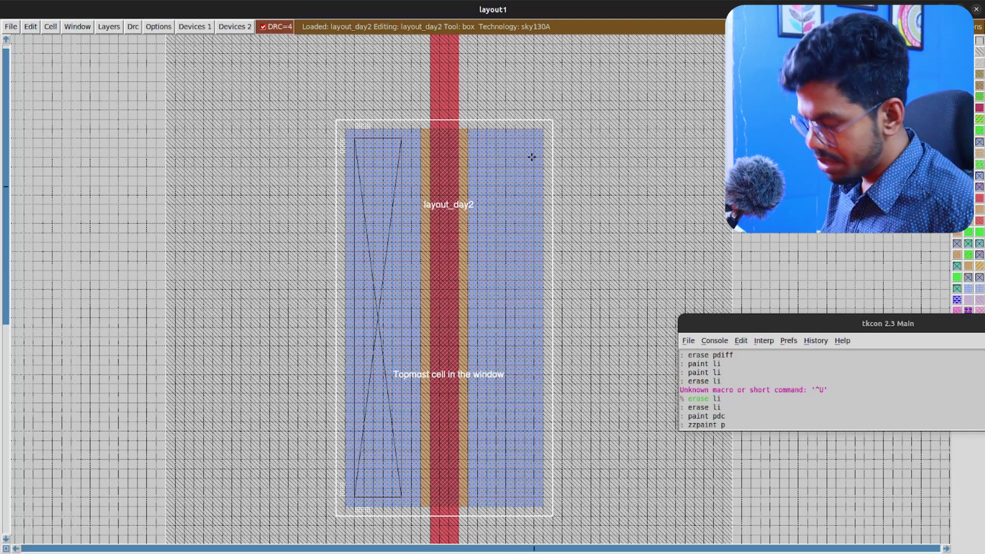
pyautogui.write('f')
pyautogui.press('Return')
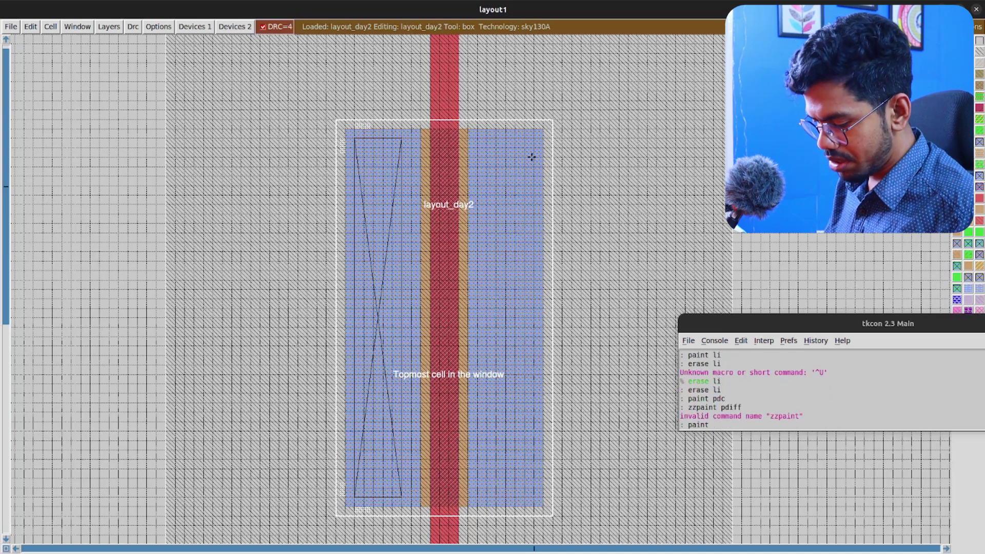
pyautogui.write('paint pdiff')
pyautogui.press('Return')
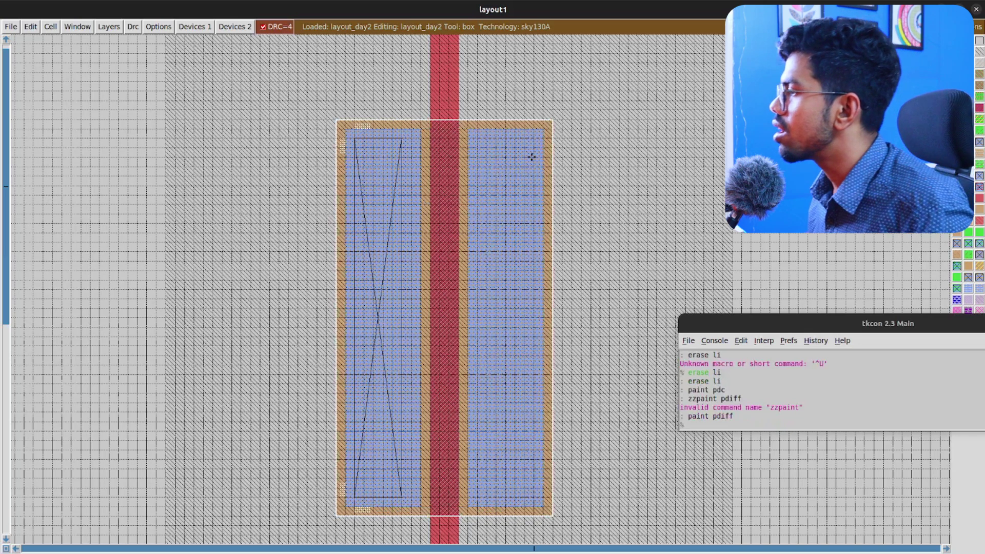
# - Box the left side from the enlarged pdiff's outer edges to the existing li's inner edge and paint it with li
pyautogui.scroll(-1, 349, 369)
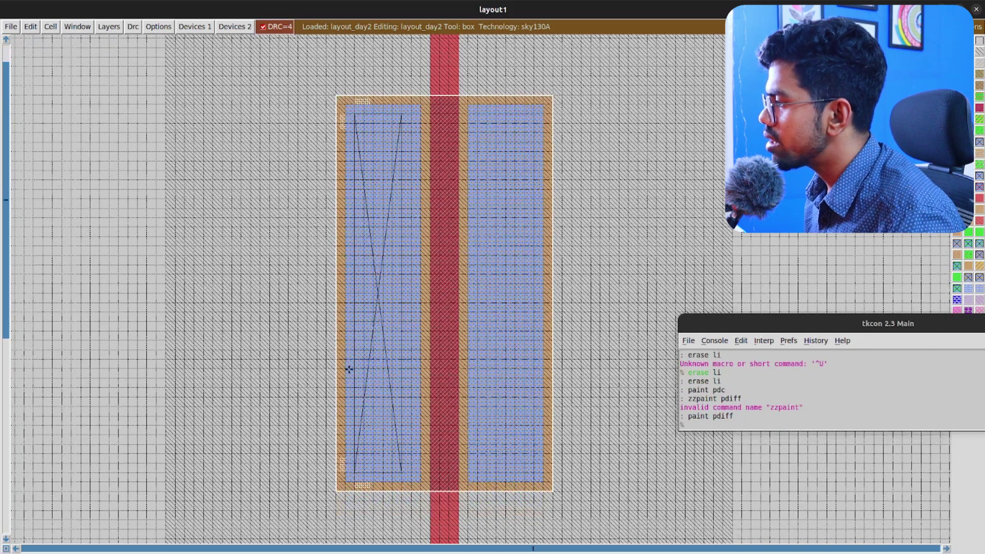
pyautogui.scroll(-1, 359, 251)
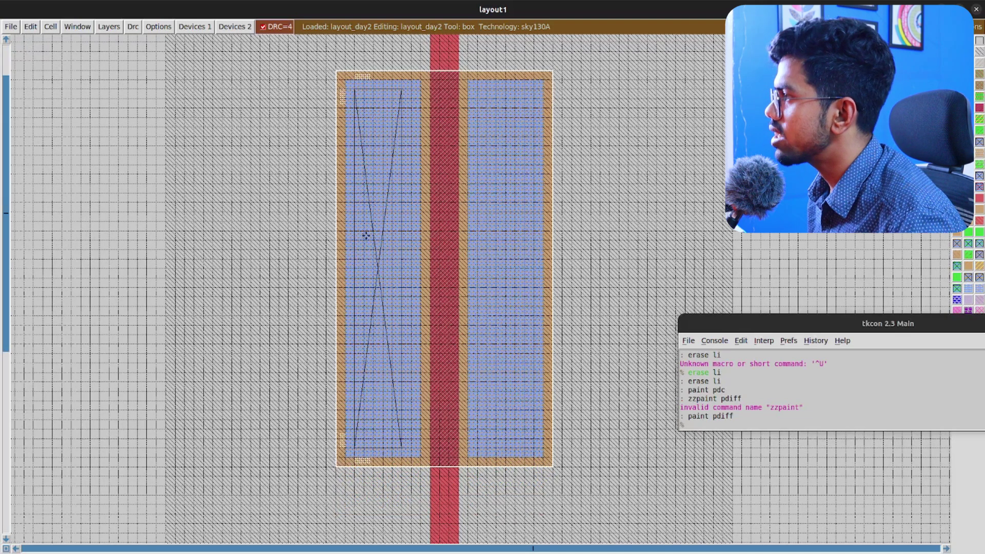
pyautogui.rightClick(421, 70)
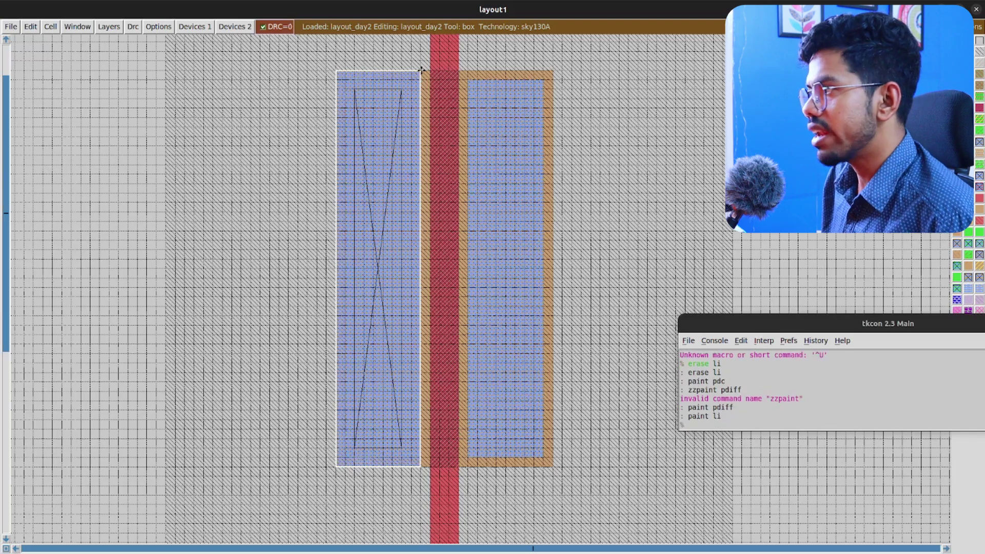
# - Box the left li region with its pdc contact and copy it to the right side of the poly over pdiff
pyautogui.click(307, 420)
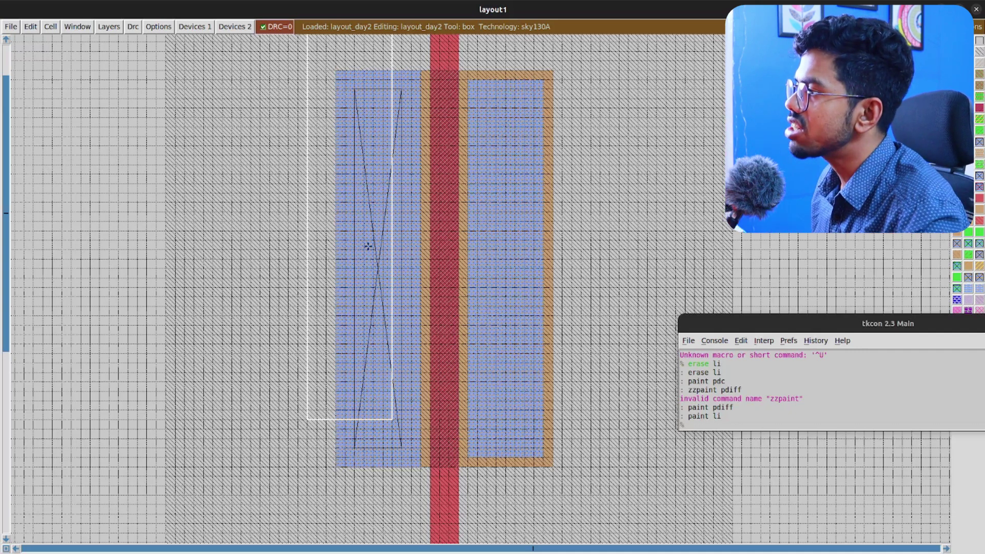
pyautogui.scroll(-1, 362, 267)
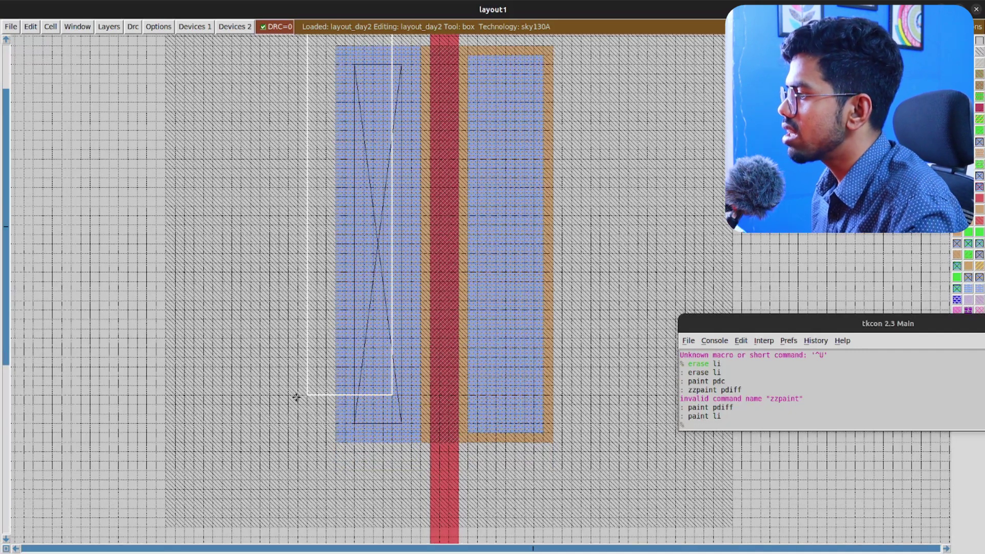
pyautogui.click(265, 402)
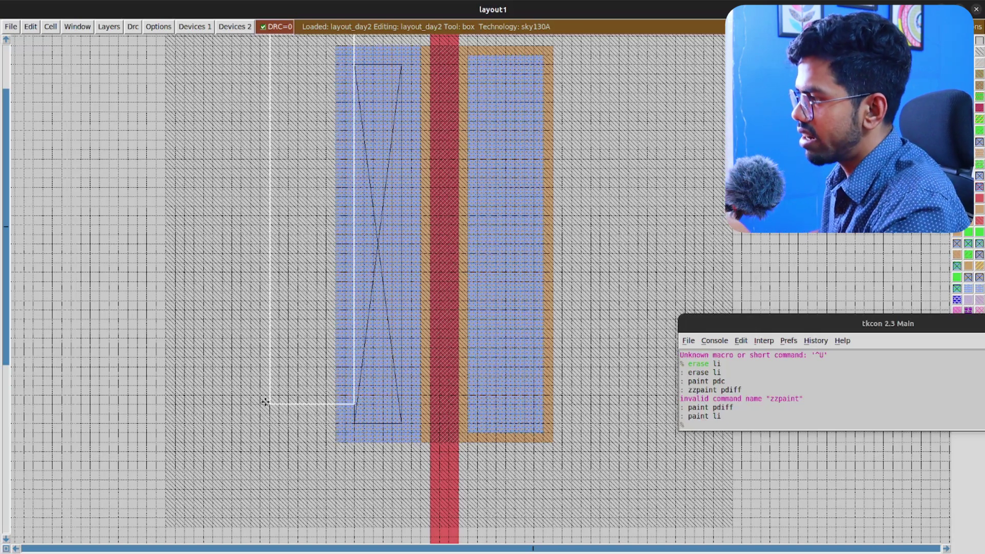
pyautogui.click(336, 442)
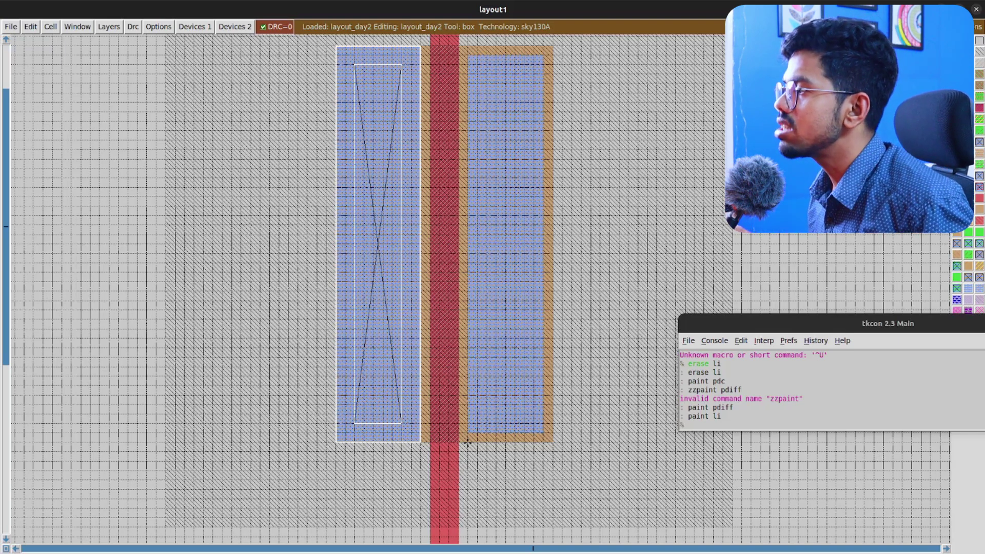
pyautogui.press('c')
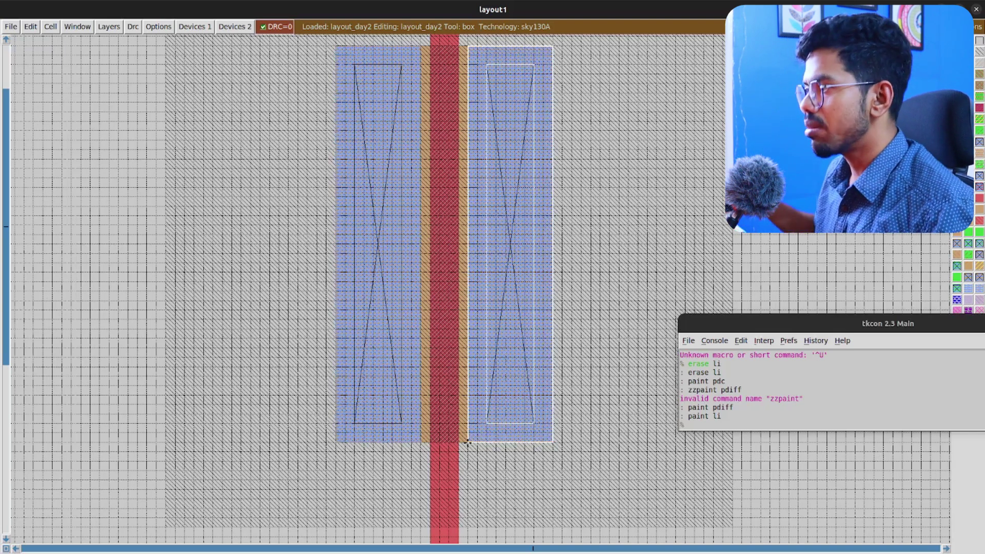
# - Box the left part of the ndiff region at full height, ending one grid before the poly, and paint it with li
pyautogui.scroll(-1, 467, 443)
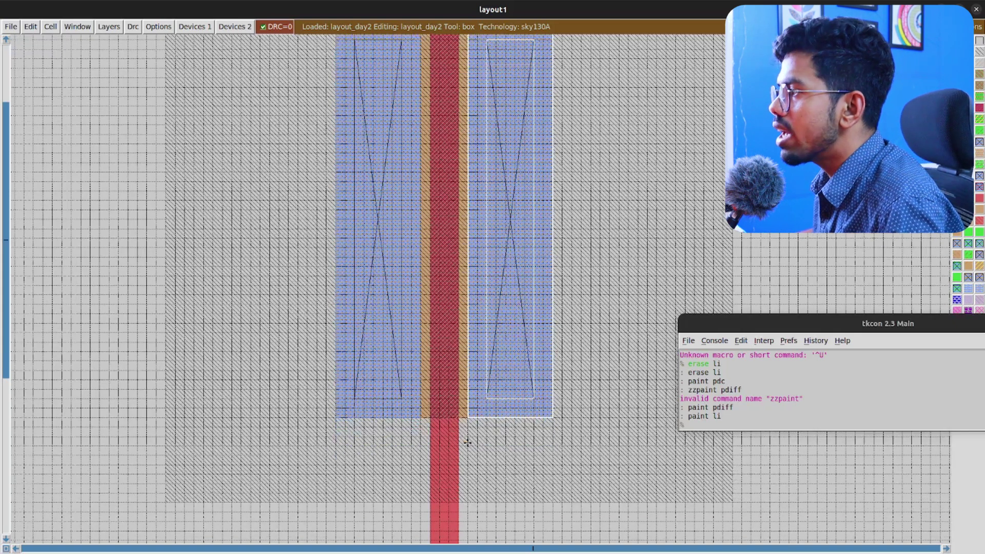
pyautogui.scroll(-8, 437, 384)
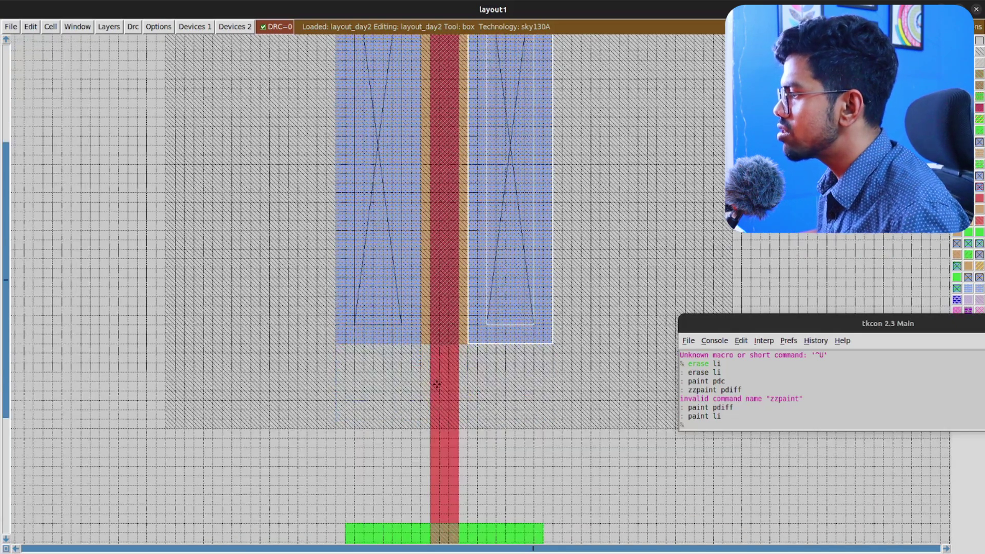
pyautogui.scroll(-7, 437, 384)
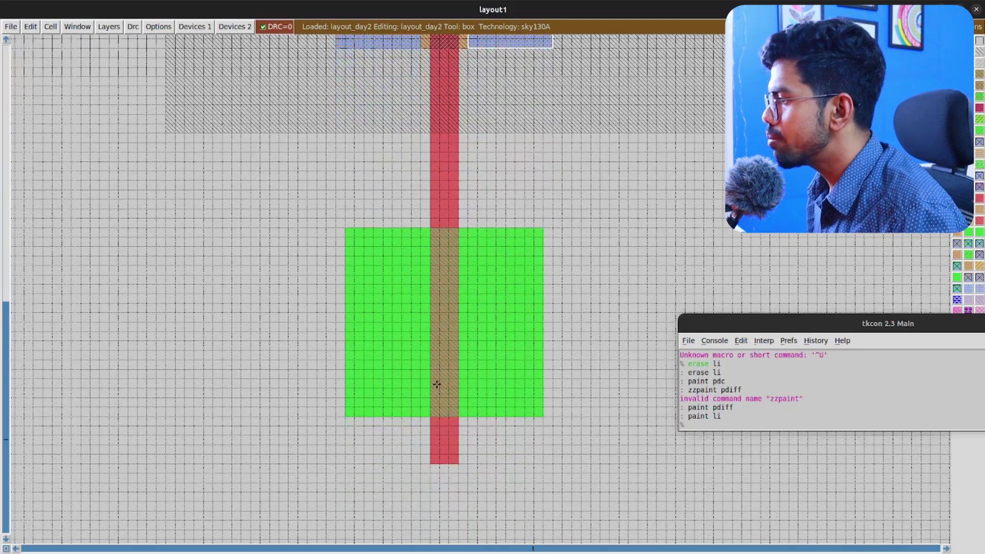
pyautogui.scroll(-1, 343, 390)
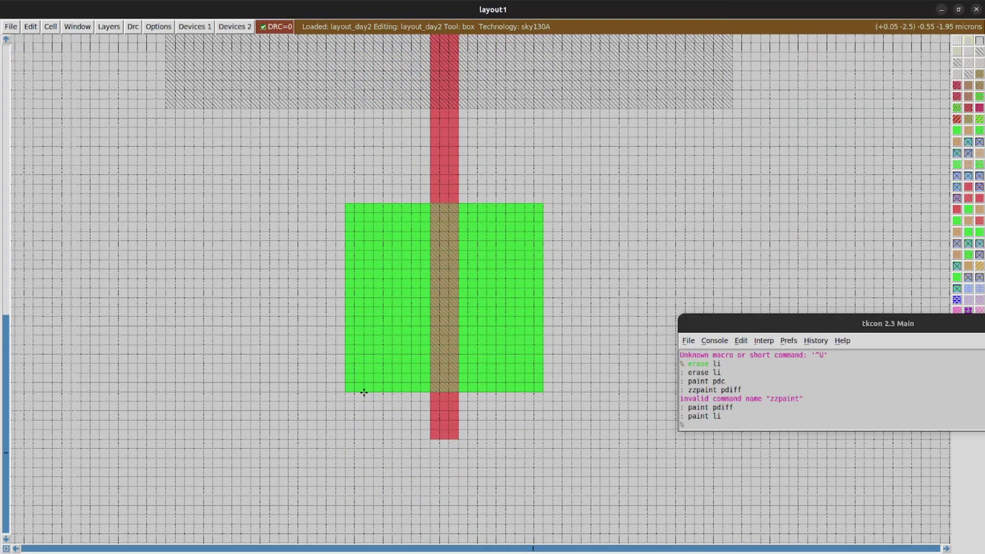
pyautogui.scroll(3, 363, 392)
pyautogui.scroll(1, 363, 393)
pyautogui.click(345, 492)
pyautogui.rightClick(421, 301)
pyautogui.write(':paint li')
pyautogui.press('Return')
# - Try to paint li over the right part of the ndiff region, one grid away from the poly
pyautogui.click(468, 491)
pyautogui.write(':paint l')
pyautogui.press('Return')
pyautogui.click(610, 311)
# - Box an area two grids inside all edges of the left ndiff li region and paint it with ndc
pyautogui.scroll(-3, 530, 348)
pyautogui.click(365, 397)
pyautogui.rightClick(401, 247)
pyautogui.write(':paint ndc')
pyautogui.press('Return')
# - Box the left ndiff li region with its ndc contact and copy it to the right side of the poly
pyautogui.click(271, 341)
pyautogui.click(345, 417)
pyautogui.rightClick(420, 227)
pyautogui.press('a')
pyautogui.press('c')
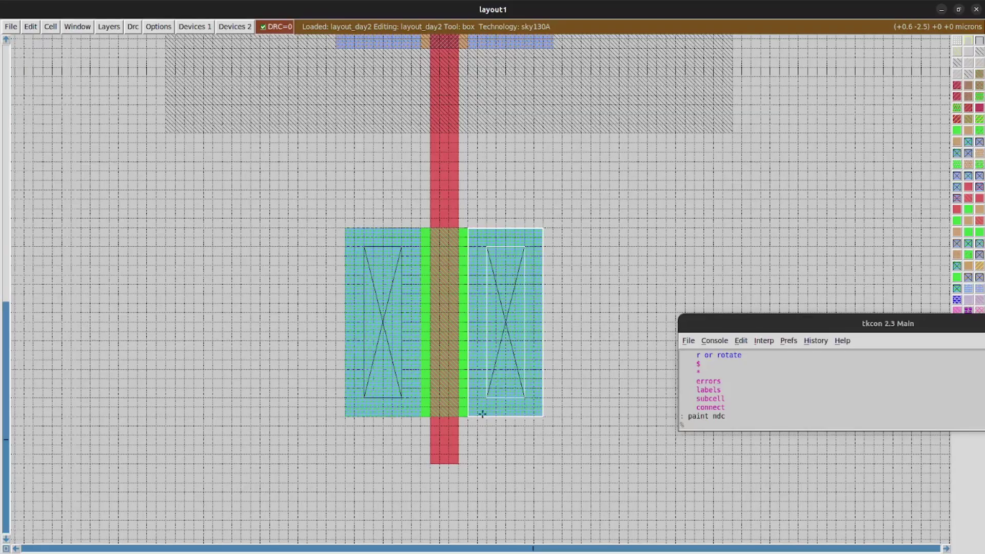
# - Move the console window aside and review the whole layout with the pdiff and ndiff contact pairs
pyautogui.scroll(20, 608, 391)
pyautogui.scroll(-7, 607, 391)
pyautogui.moveTo(775, 324); pyautogui.dragTo(823, 248)
pyautogui.write('ZZZ')
pyautogui.click(824, 207)
pyautogui.hotkey('shift', 'z')
pyautogui.hotkey('shift', 'z')
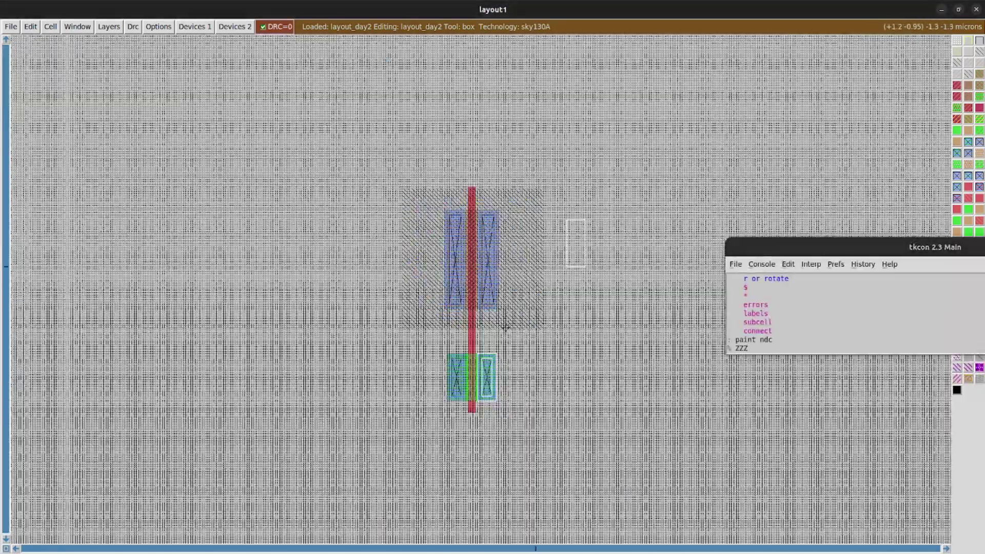
pyautogui.press('g')
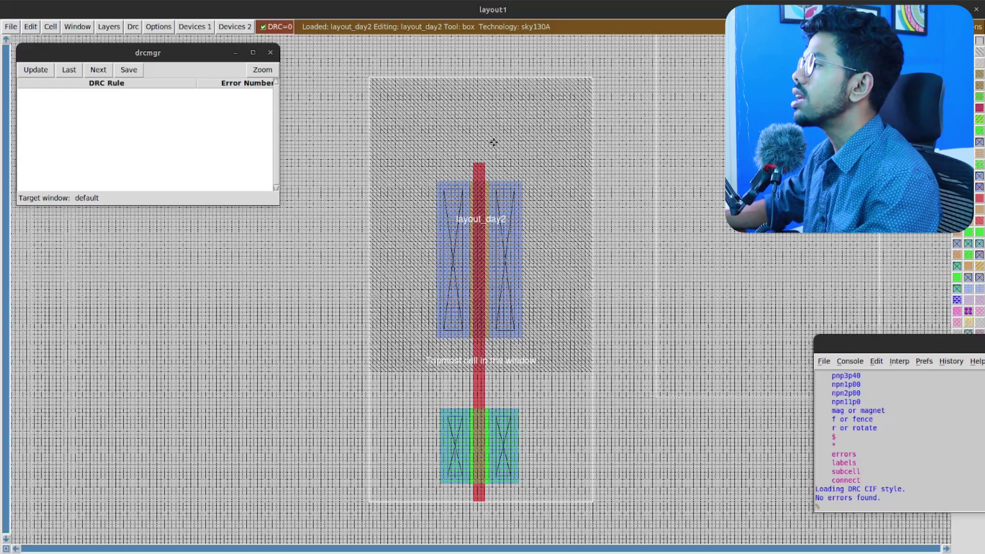
# - Box a wide area in the upper nwell, just above the poly end, and paint it with ndiff
pyautogui.click(424, 147)
pyautogui.rightClick(536, 103)
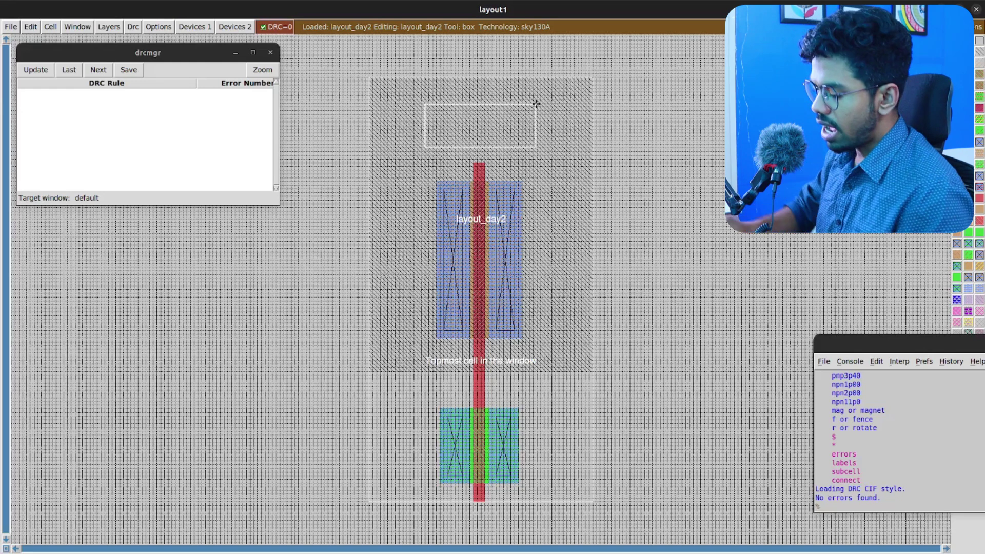
pyautogui.write(':ppain')
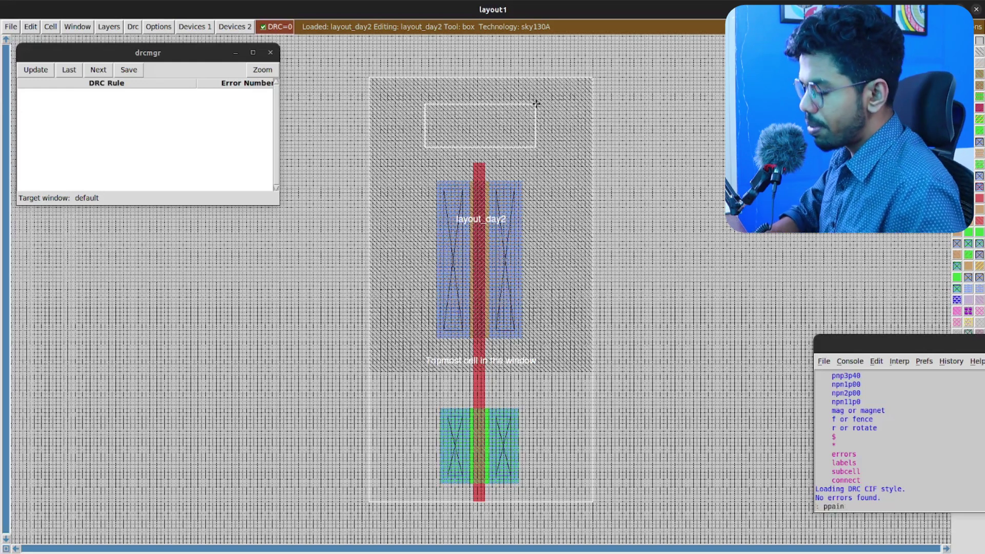
pyautogui.press('BackSpace')
pyautogui.press('BackSpace')
pyautogui.press('BackSpace')
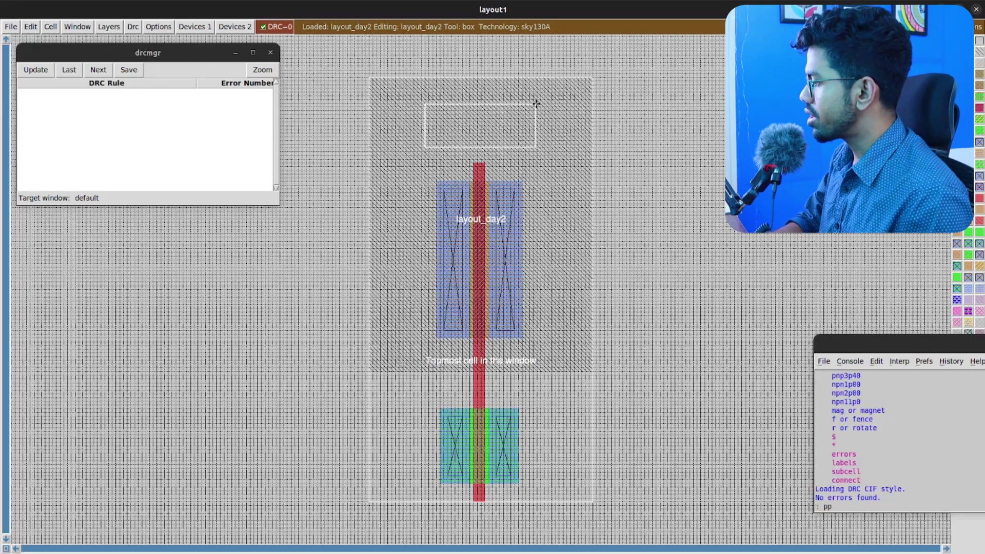
pyautogui.write('paint')
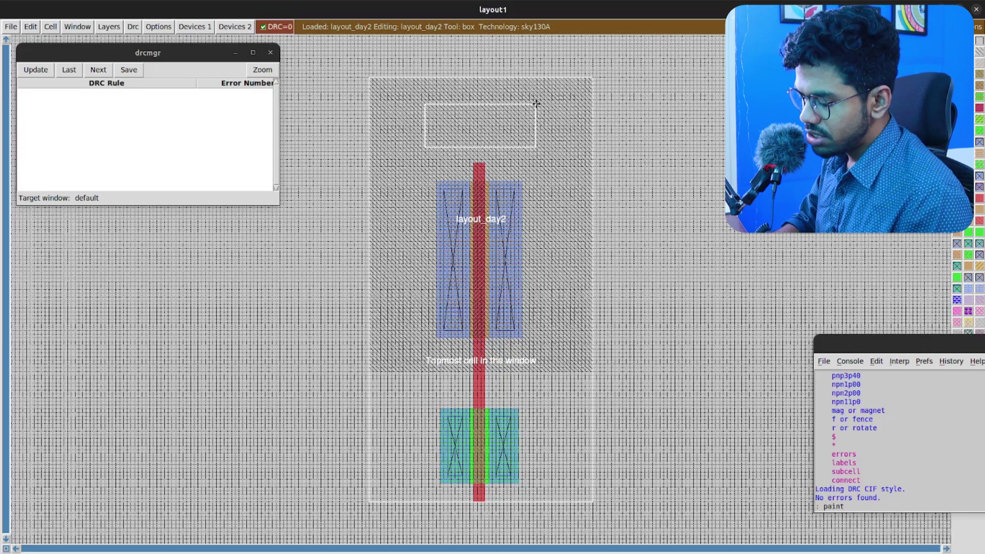
pyautogui.write(' ndiff')
pyautogui.press('Return')
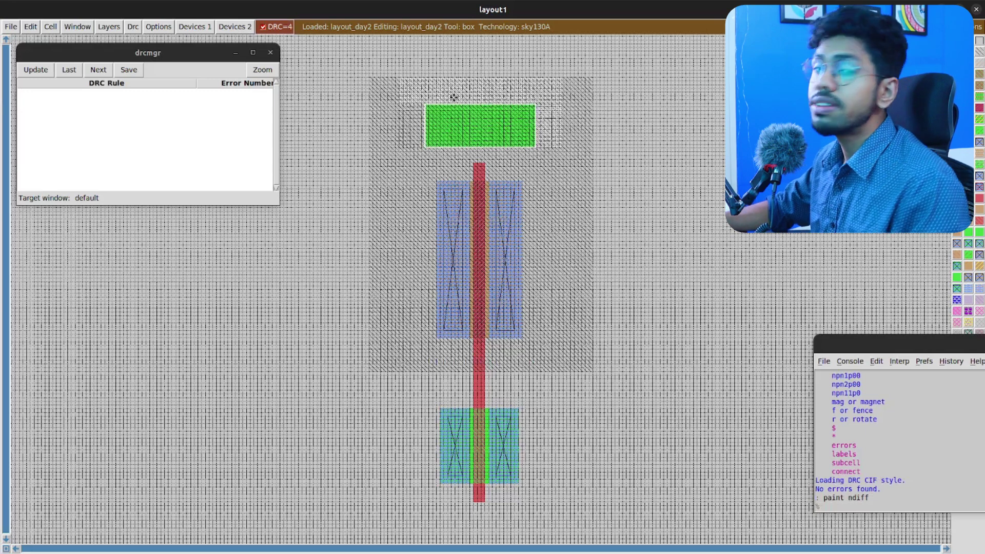
# - Update the DRC error list to check the ndiff spacing rules, and erase the ndiff from the boxed nwell area
pyautogui.moveTo(146, 54); pyautogui.dragTo(187, 57)
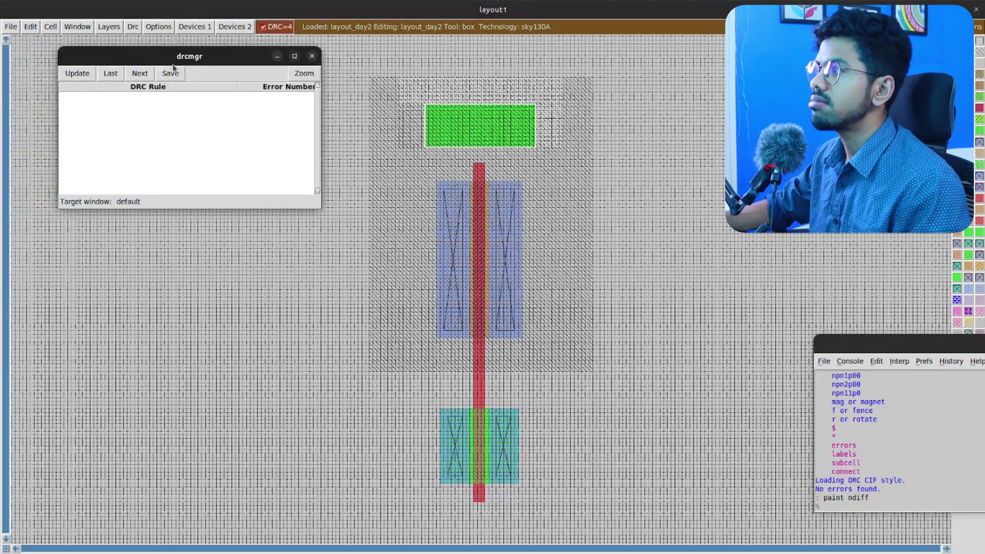
pyautogui.click(77, 73)
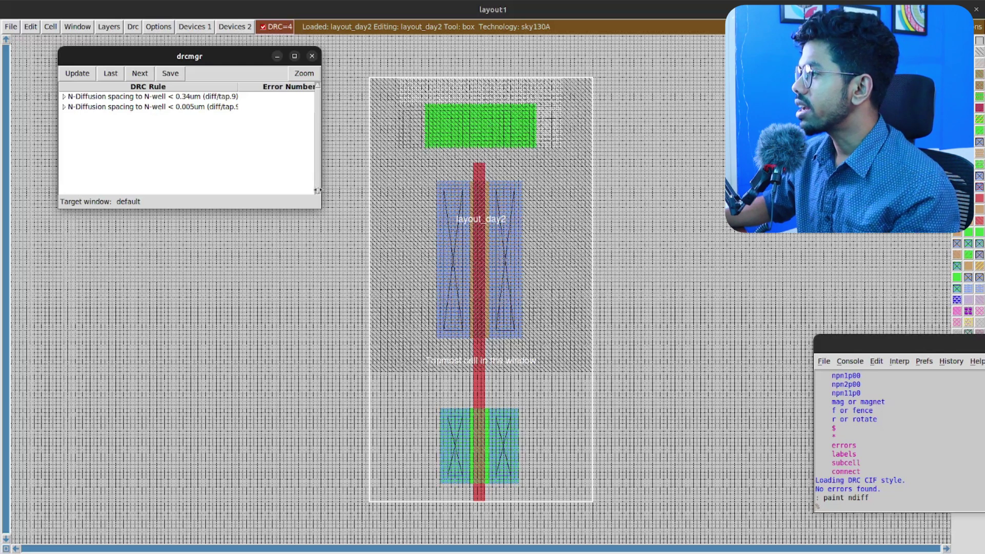
pyautogui.middleClick(336, 233)
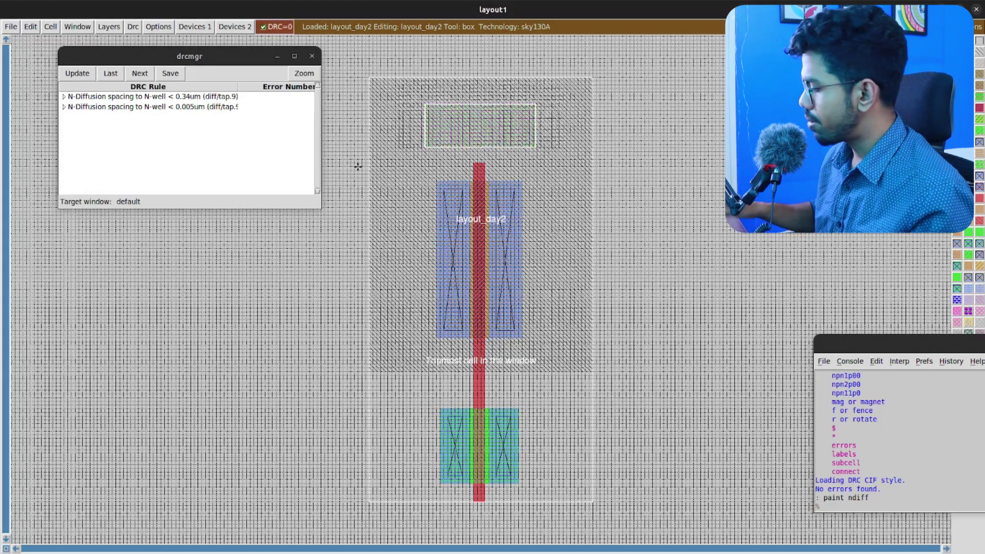
# - Paint the boxed nwell area above the poly with ntap and cover it with li
pyautogui.write('paint ntap')
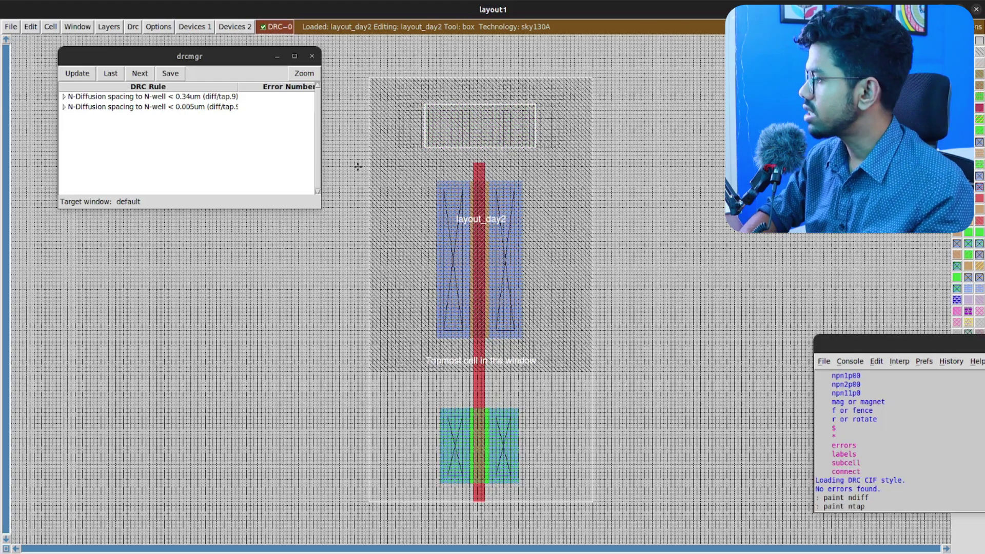
pyautogui.press('Return')
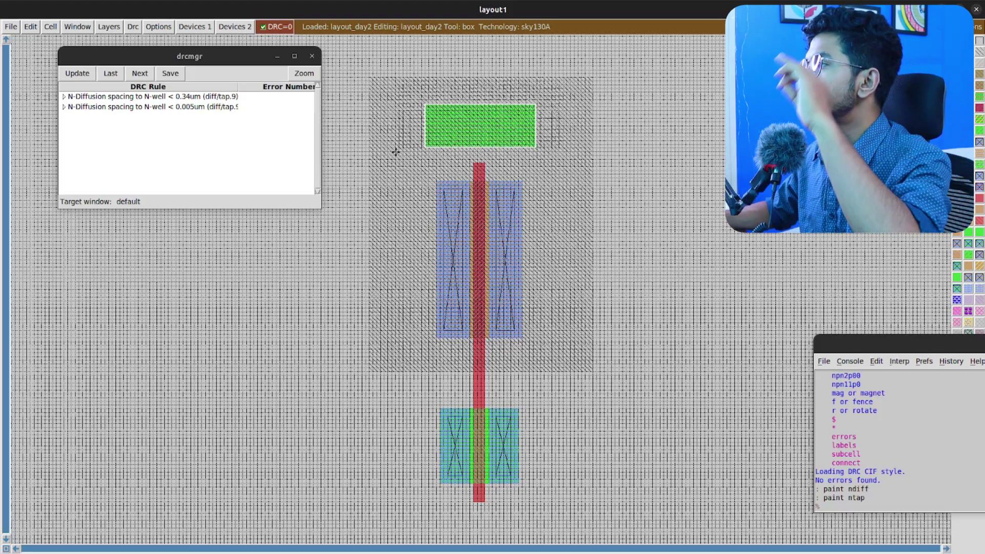
pyautogui.click(427, 147)
pyautogui.click(426, 148)
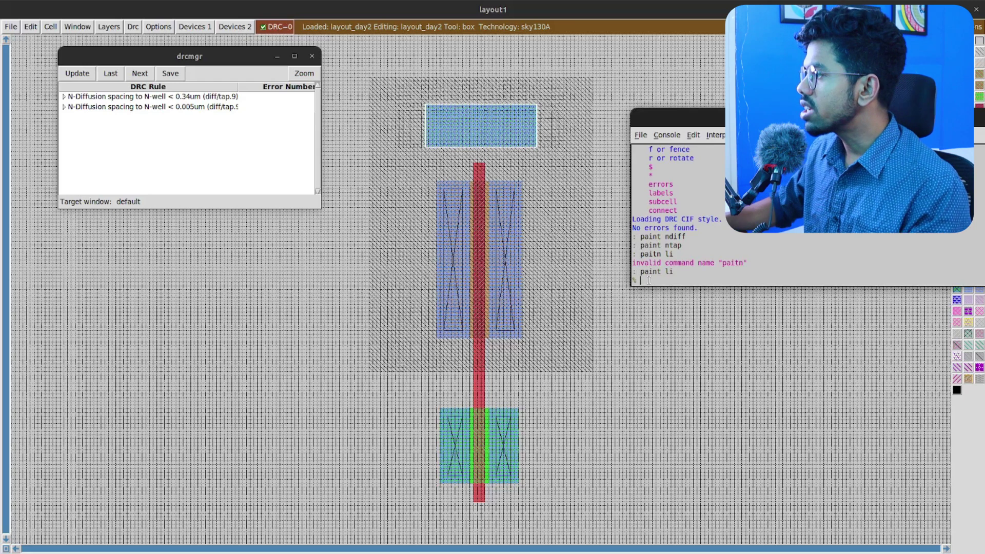
# - Try to paint the whole boxed ntap li region with ntapc
pyautogui.write('paint ntapc')
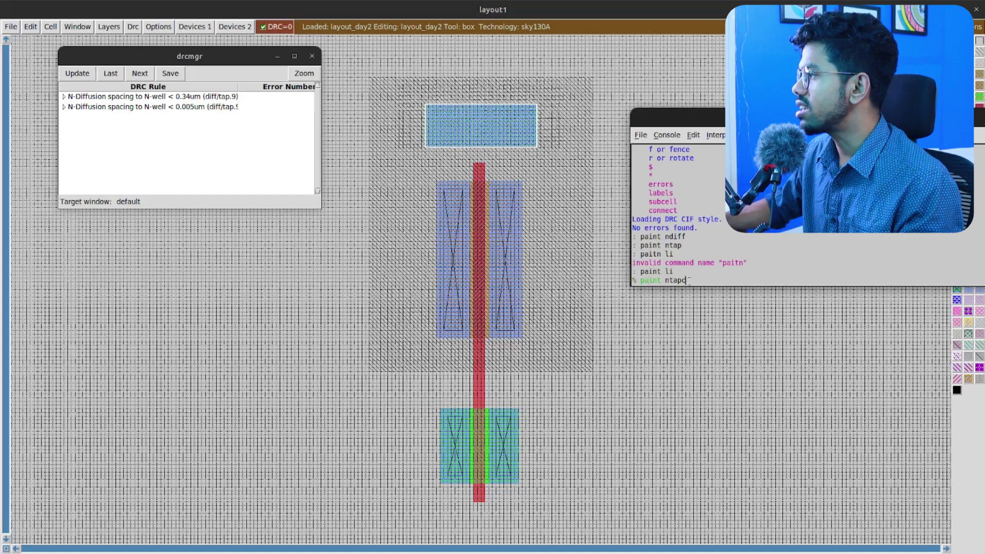
pyautogui.moveTo(685, 287); pyautogui.dragTo(675, 279)
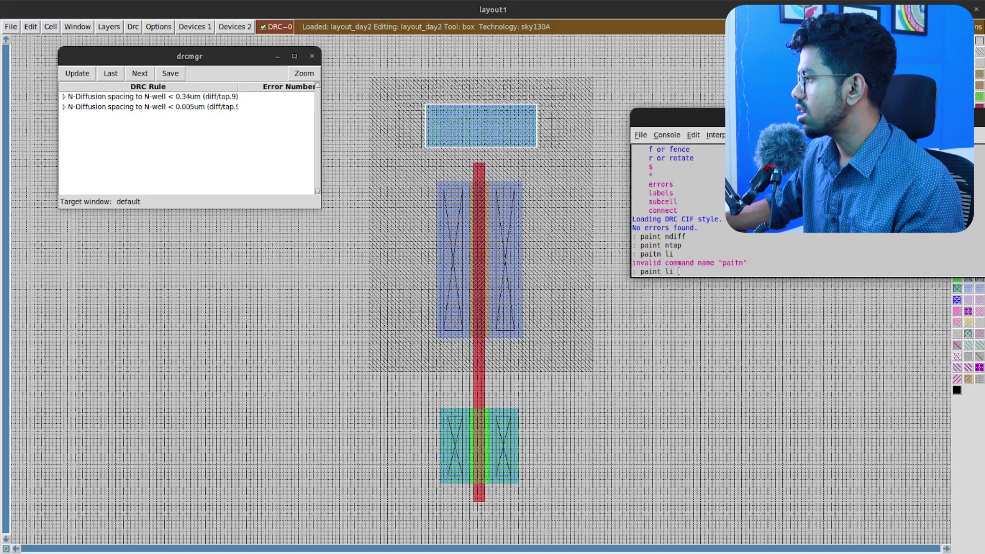
pyautogui.press('Return')
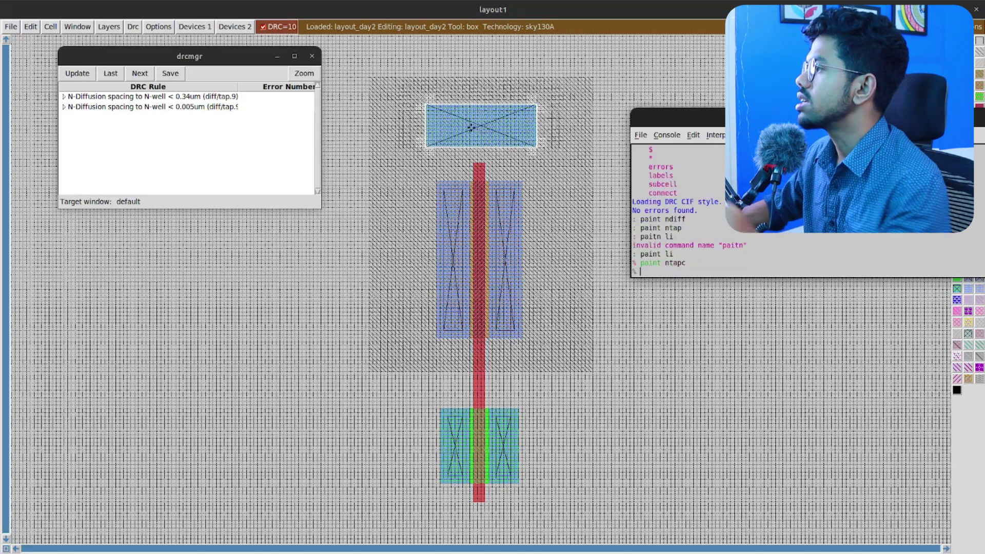
# - Update the DRC error list, enlarge the drcmgr window to read the full rules, and undo the ntapc paint
pyautogui.click(83, 76)
pyautogui.click(97, 96)
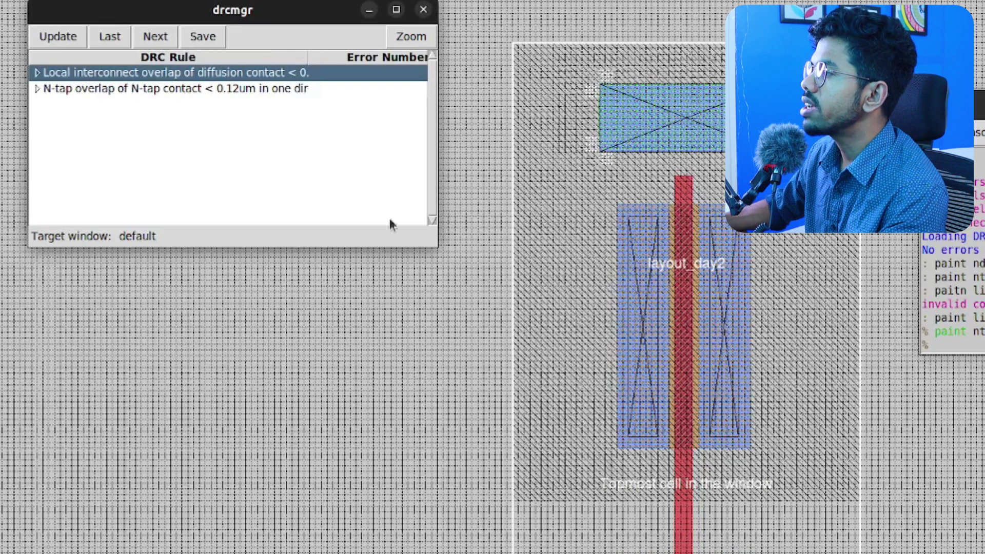
pyautogui.moveTo(437, 248); pyautogui.dragTo(564, 402)
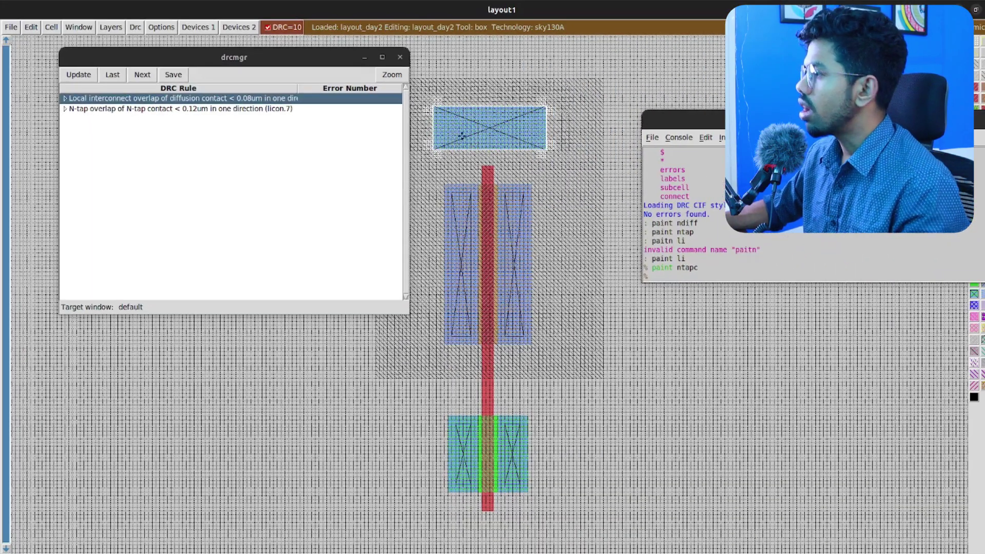
pyautogui.press('u')
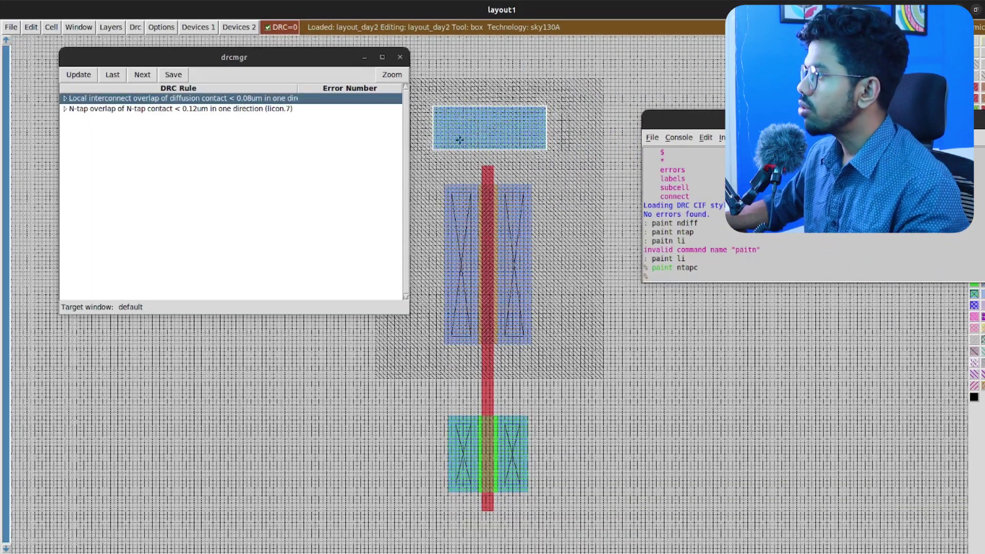
# - Box an area about three grids inside the edges of the ntap li region and paint it with ntapc
pyautogui.hotkey('shift', 'z')
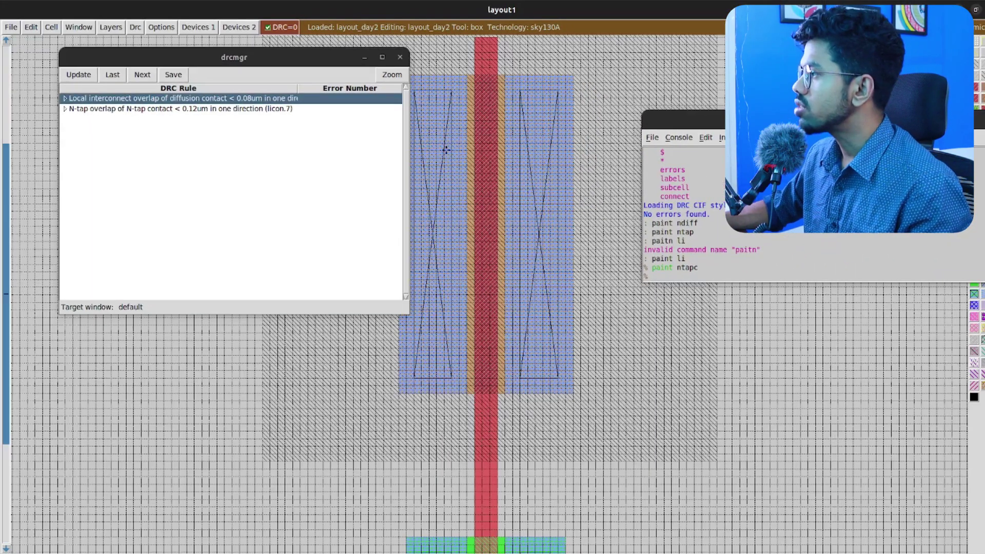
pyautogui.scroll(7, 451, 131)
pyautogui.moveTo(318, 60); pyautogui.dragTo(208, 78)
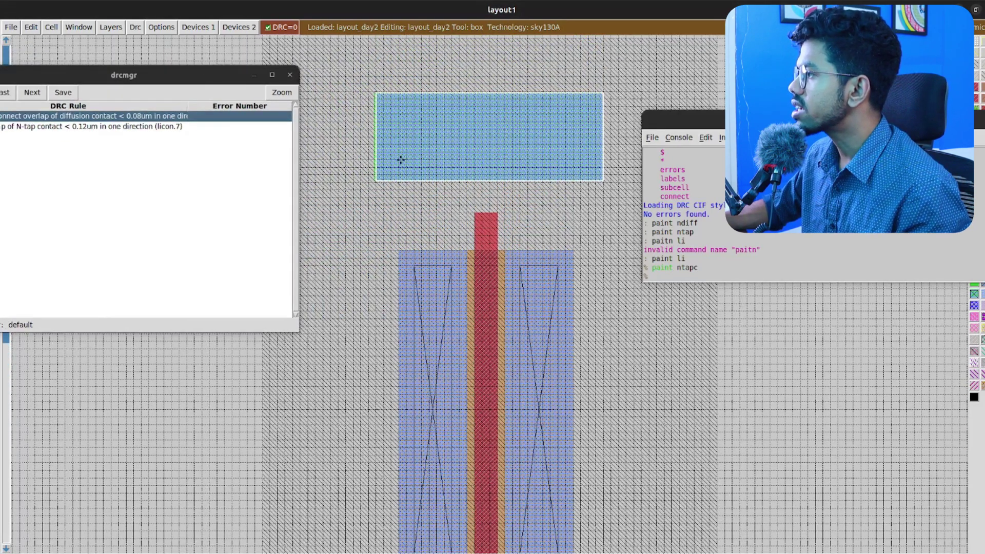
pyautogui.click(400, 160)
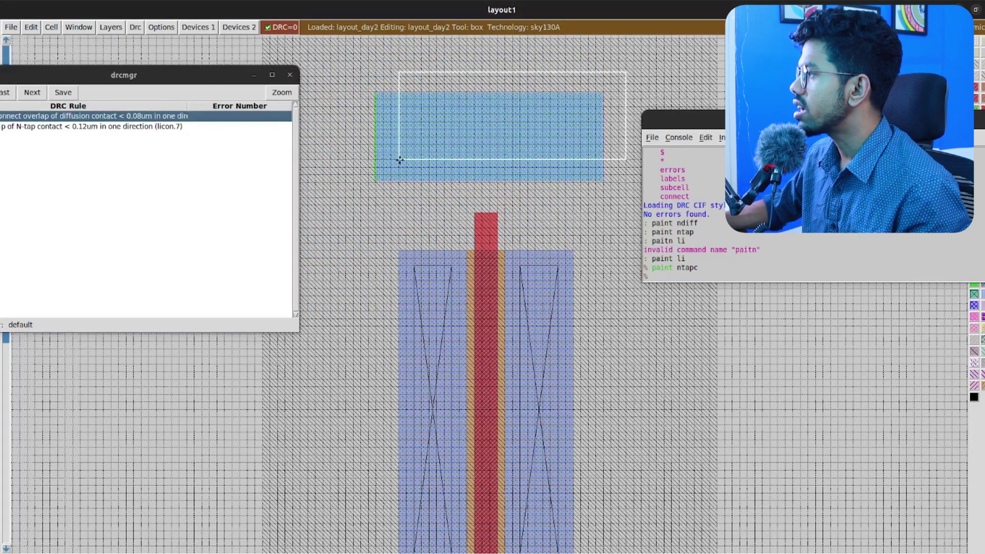
pyautogui.rightClick(572, 115)
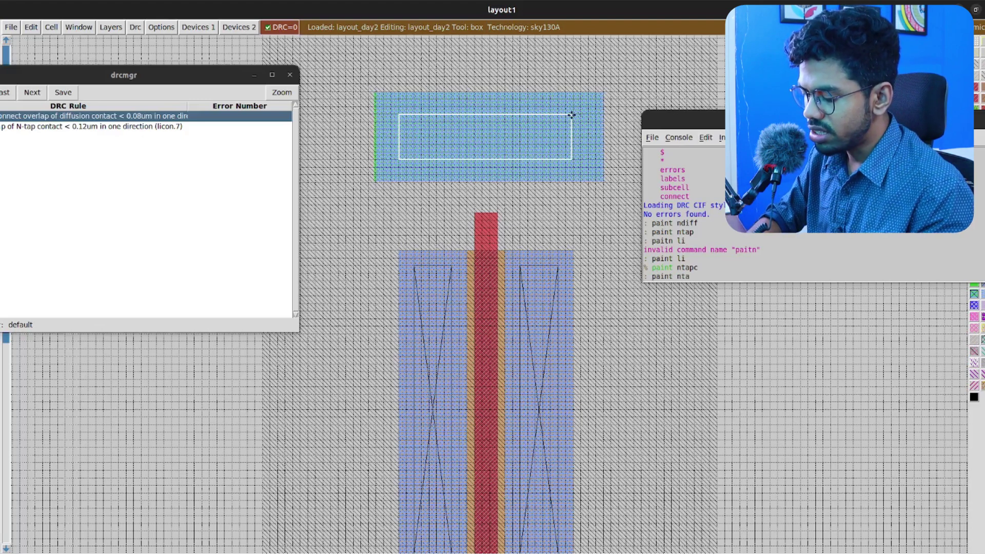
pyautogui.press('Return')
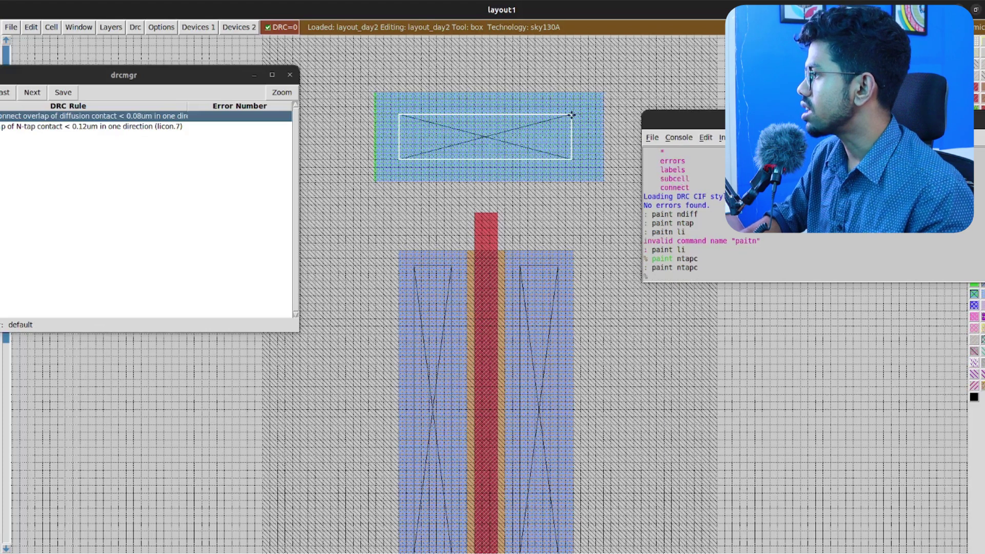
# - Recheck the layout for DRC errors and move the drcmgr and console windows clear of the contact
pyautogui.moveTo(173, 76); pyautogui.dragTo(109, 74)
pyautogui.click(130, 119)
pyautogui.moveTo(687, 122); pyautogui.dragTo(728, 127)
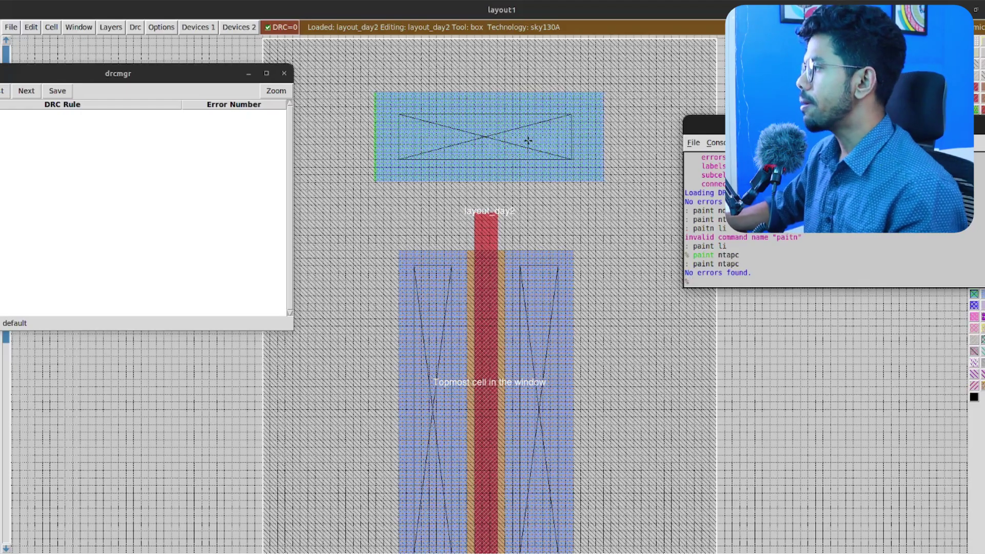
# - Box an area as wide as the ndiff device, one grid below the lower poly end, and paint it with ptap and li
pyautogui.scroll(-5, 539, 164)
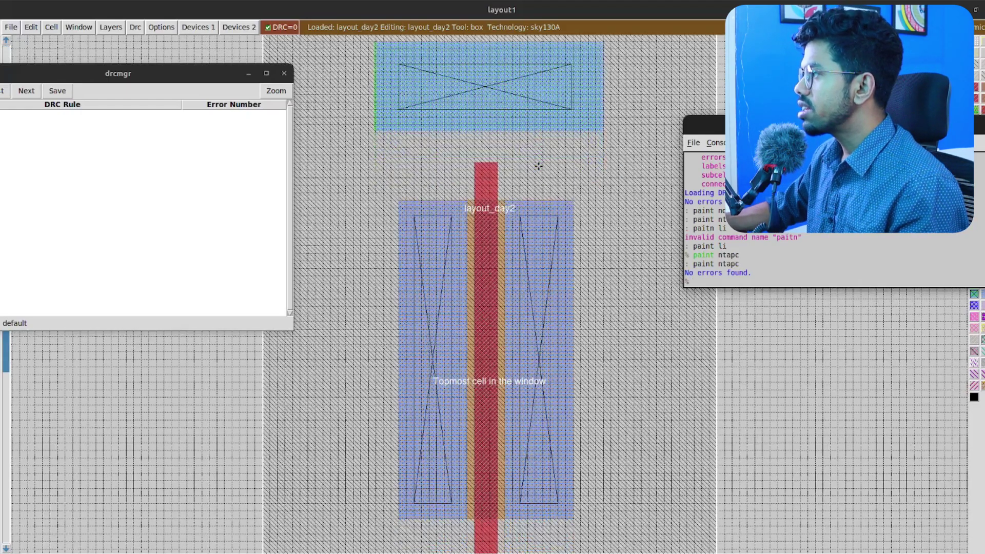
pyautogui.scroll(-3, 539, 165)
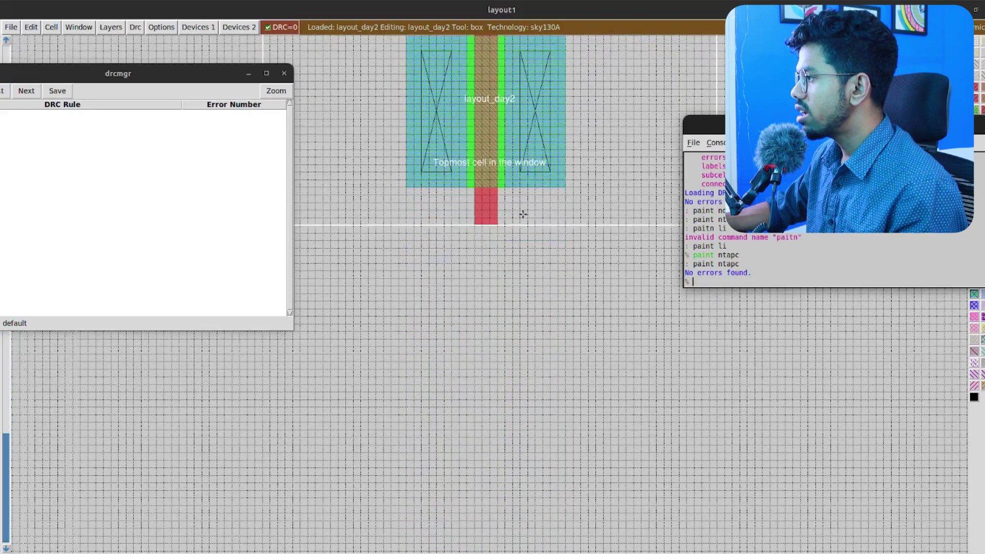
pyautogui.click(415, 296)
pyautogui.rightClick(565, 234)
pyautogui.write(': apint')
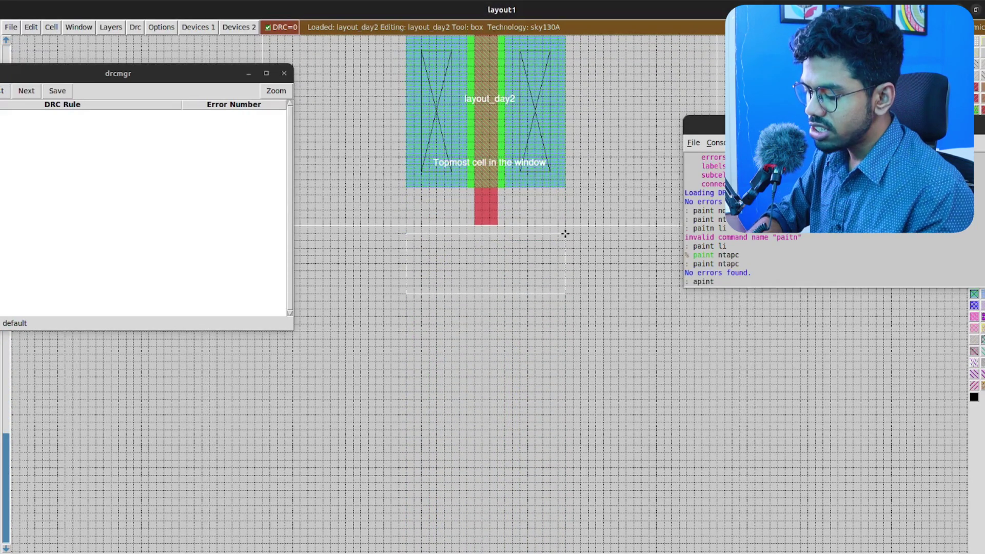
pyautogui.write(' ptap')
pyautogui.press('Return')
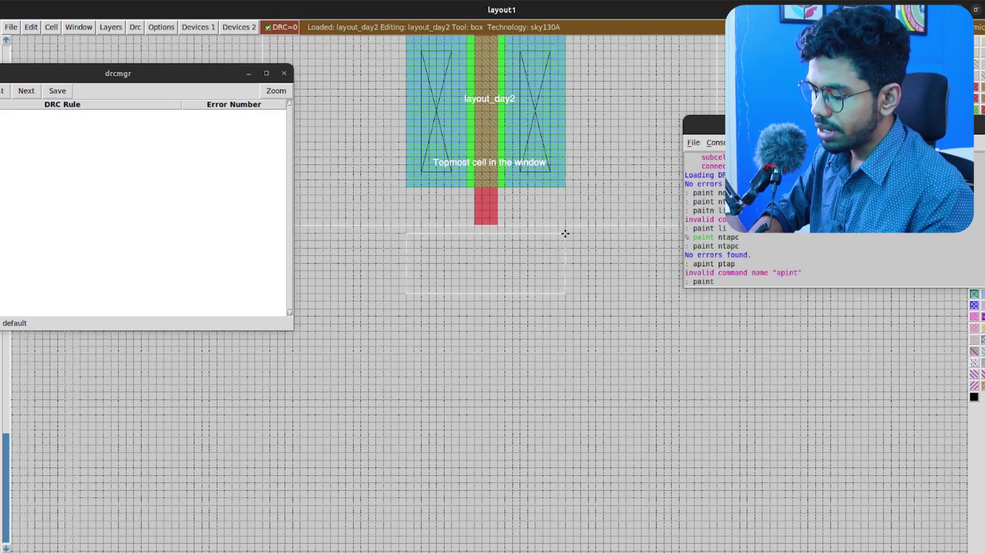
pyautogui.write(':paint ptap')
pyautogui.press('Return')
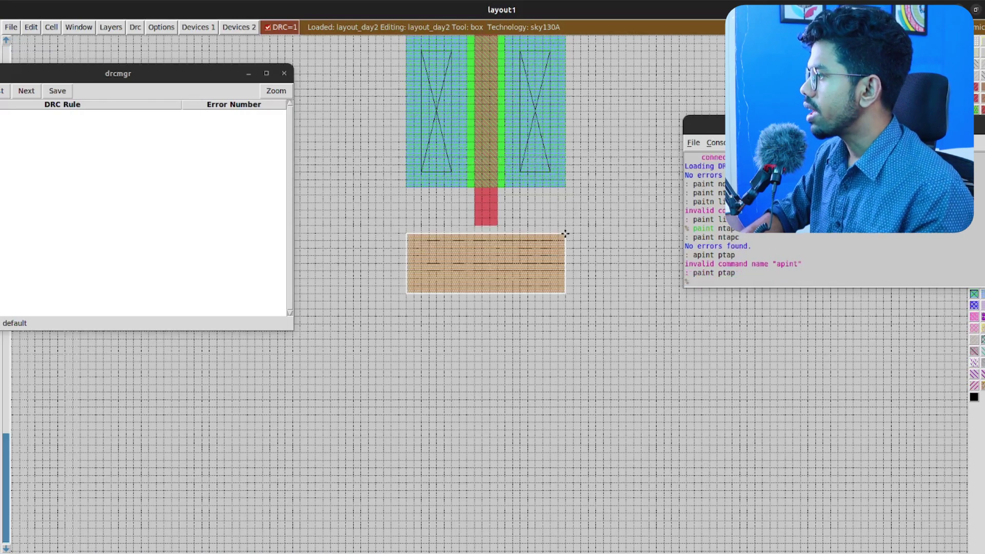
pyautogui.write(': paint li')
pyautogui.press('Return')
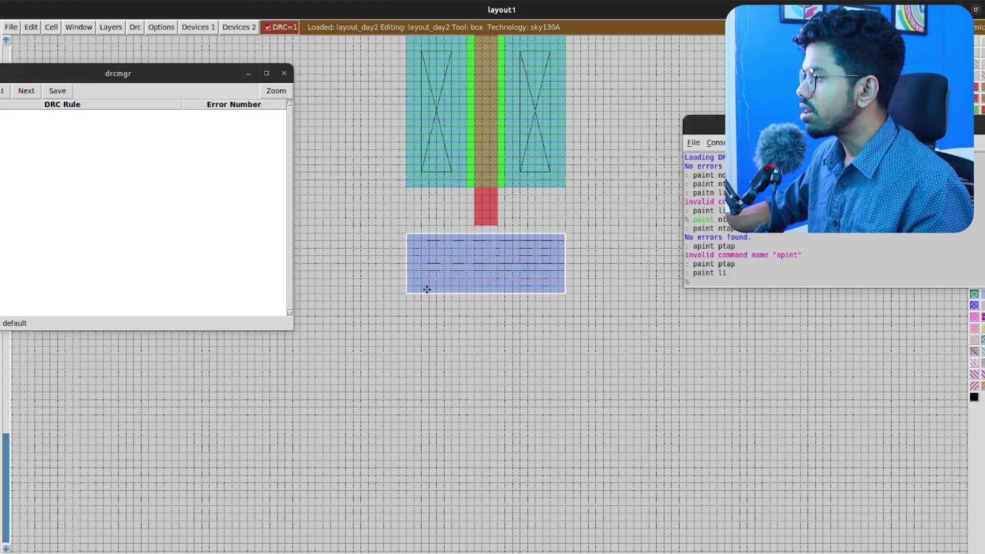
# - Box an area inside the ptap li region, three grids from its right edge and two from the others, and paint it with ptapc
pyautogui.press('z')
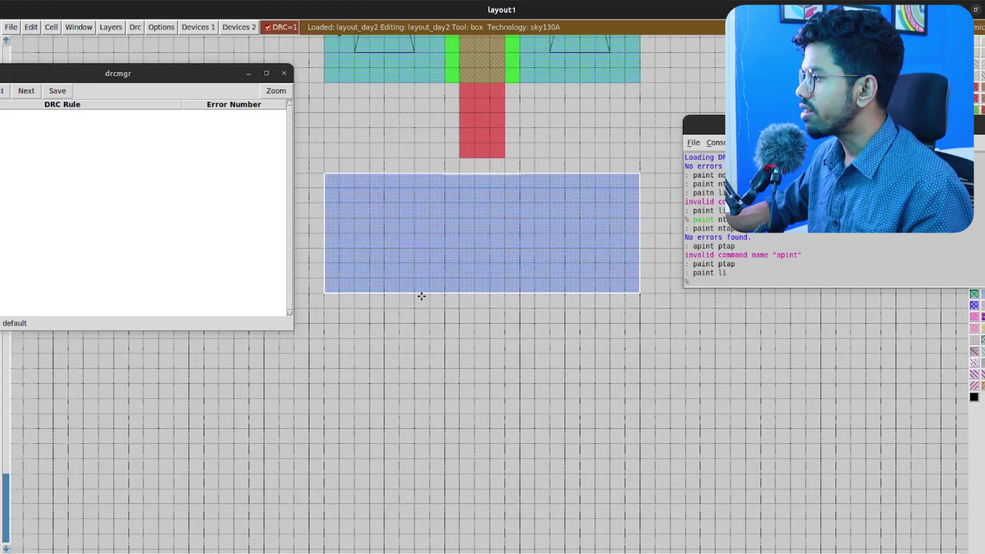
pyautogui.click(356, 265)
pyautogui.click(722, 272)
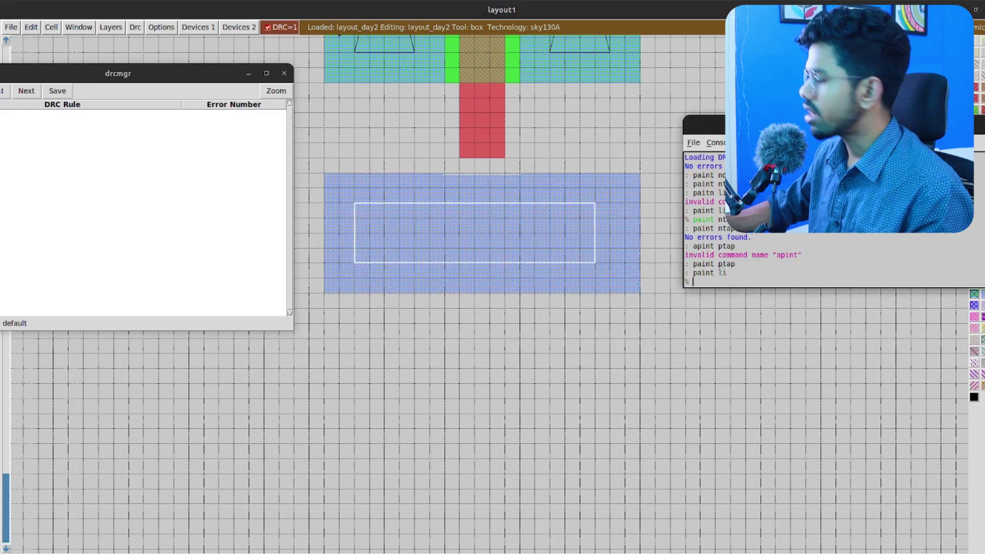
pyautogui.write('paint ')
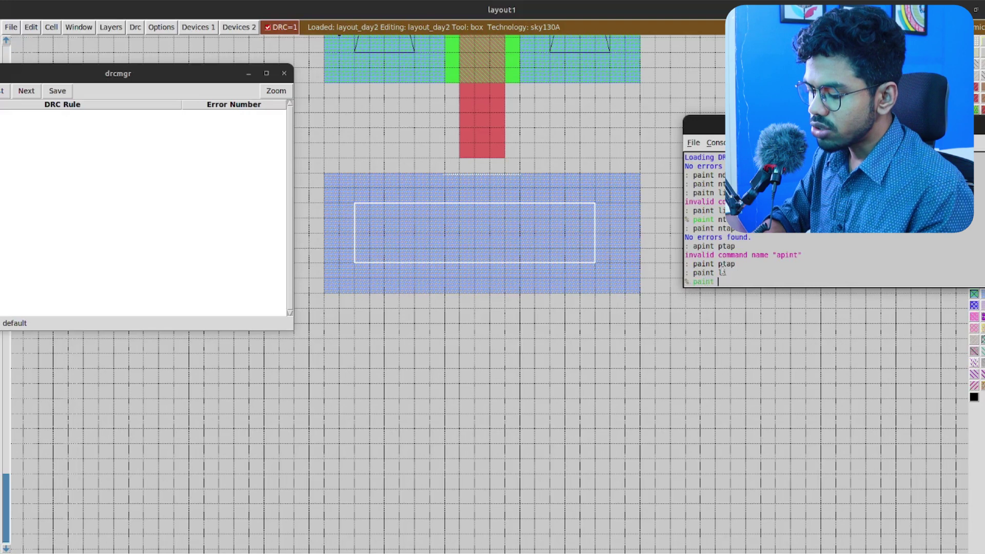
pyautogui.write('ptap')
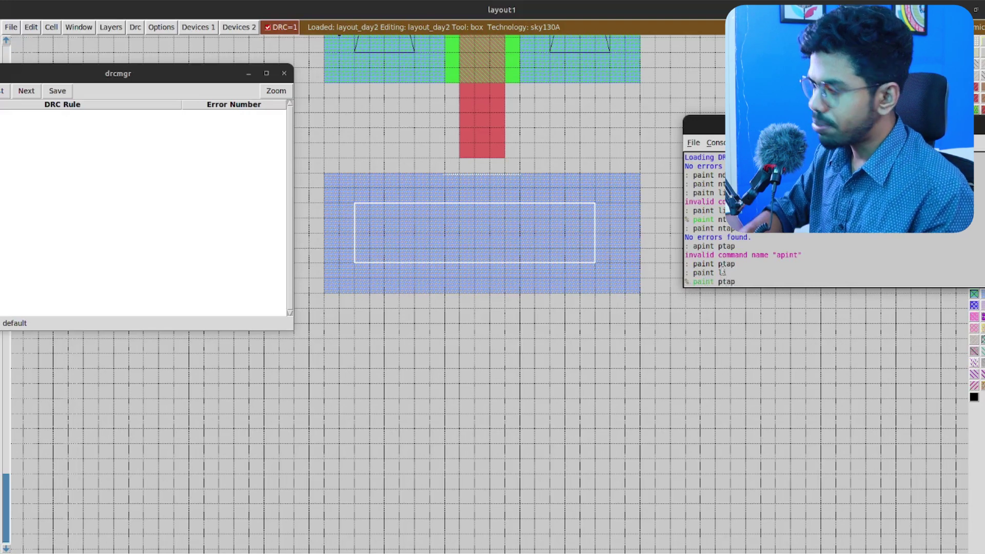
pyautogui.write('c')
pyautogui.press('Return')
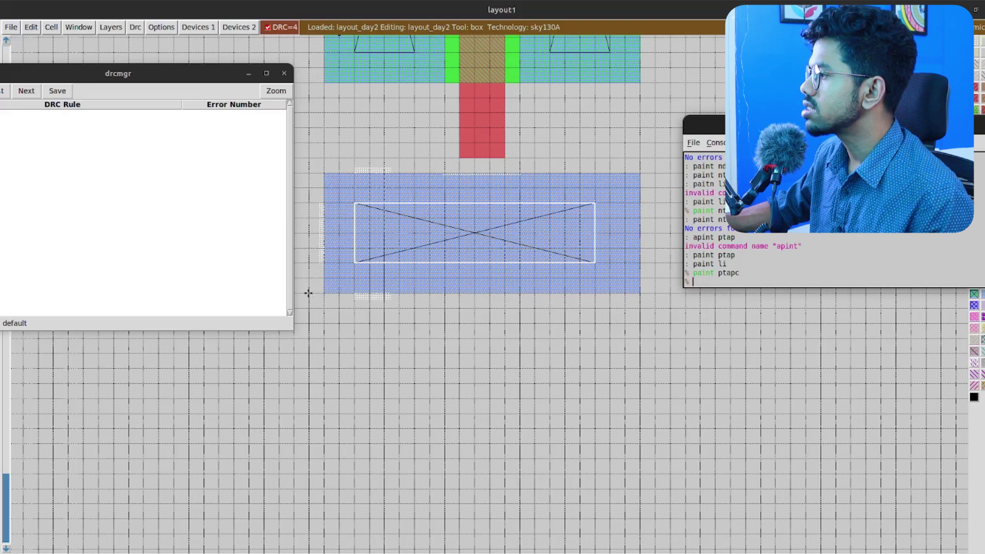
# - Box an area one grid beyond all four edges of the ptap li region and paint it with ptap
pyautogui.click(309, 308)
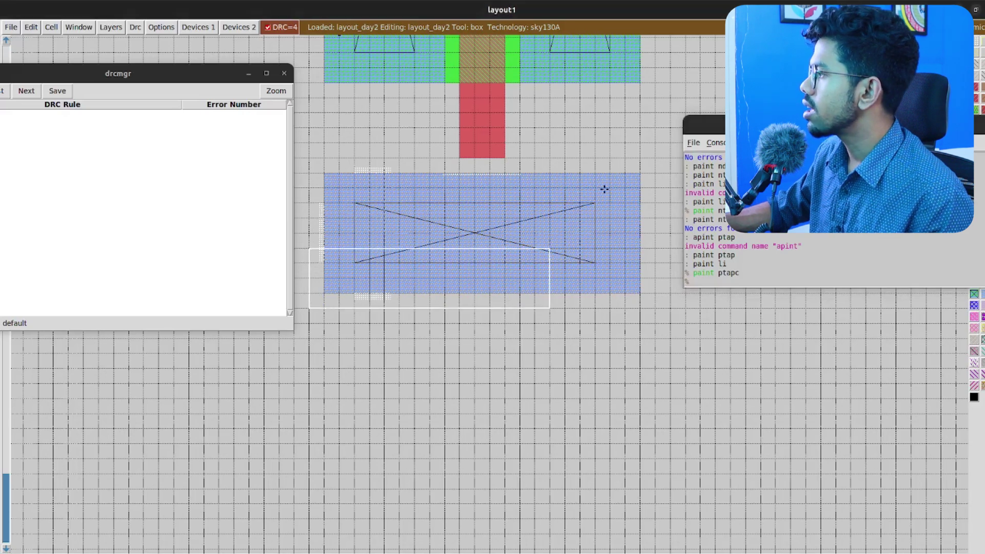
pyautogui.rightClick(655, 159)
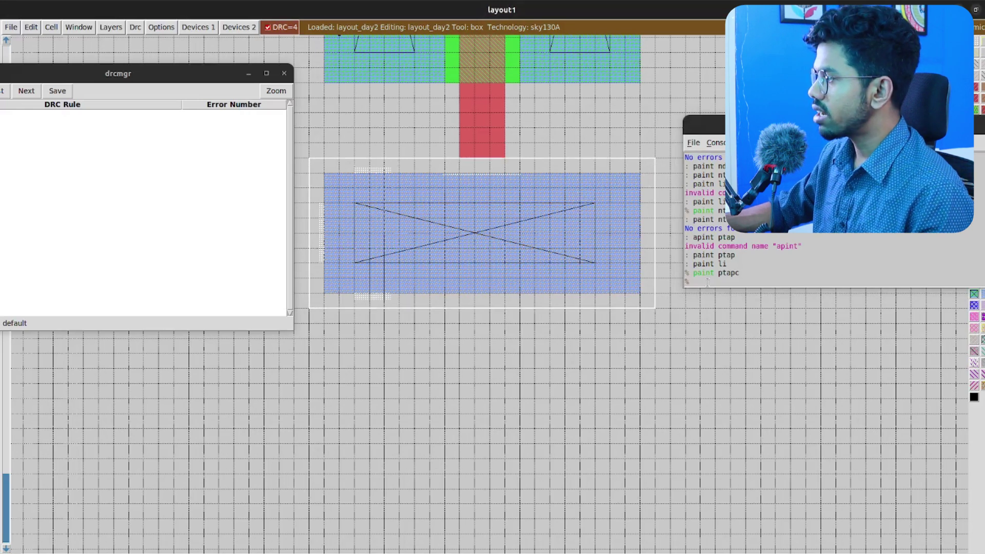
pyautogui.write('paint')
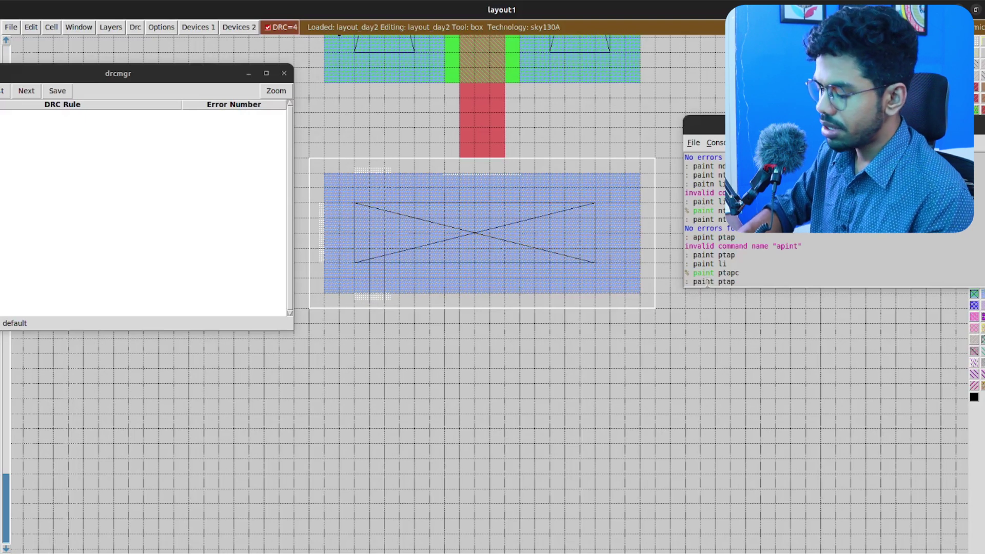
pyautogui.write(' ptap')
pyautogui.press('Return')
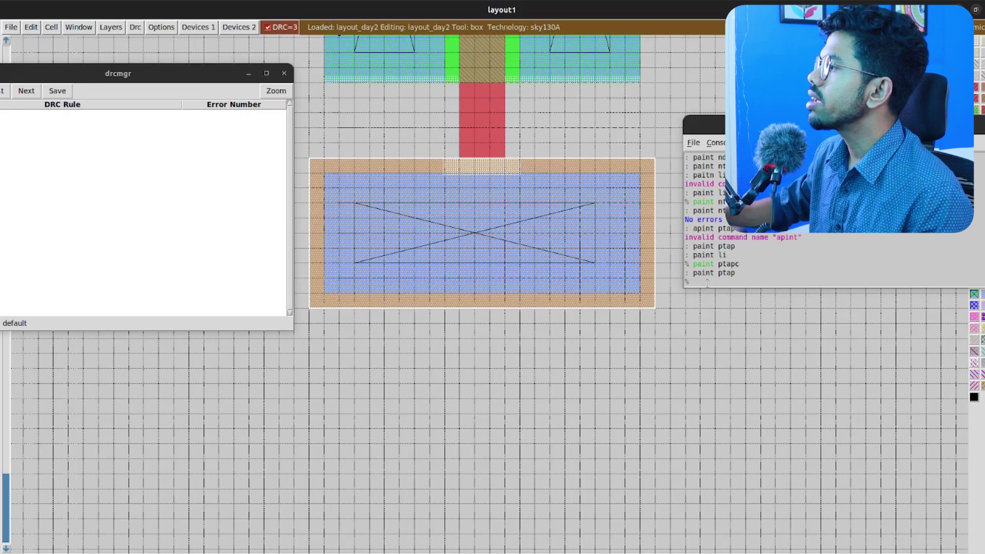
# - Update the DRC error list and move the drcmgr and console windows clear of the ptap contact
pyautogui.moveTo(156, 80); pyautogui.dragTo(231, 127)
pyautogui.click(37, 136)
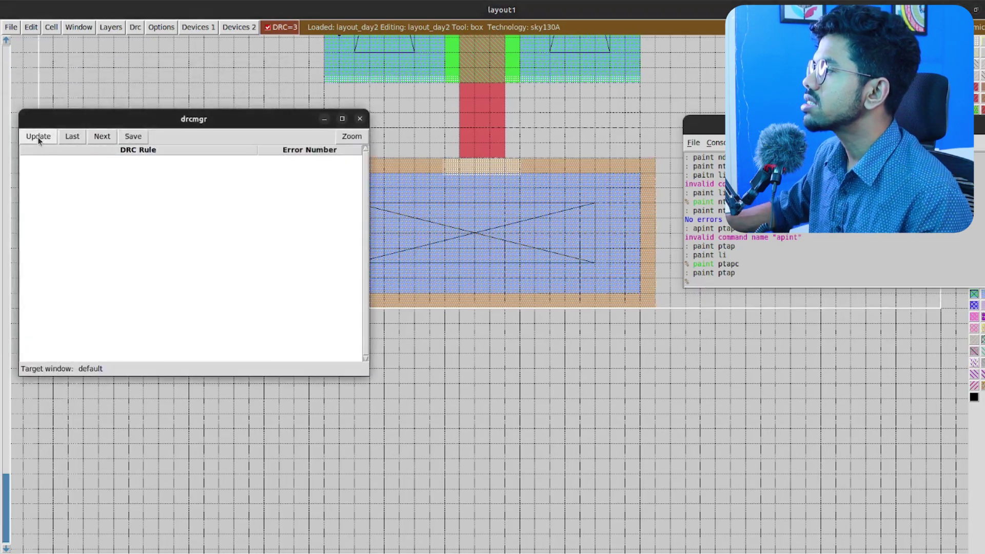
pyautogui.moveTo(94, 127); pyautogui.dragTo(84, 256)
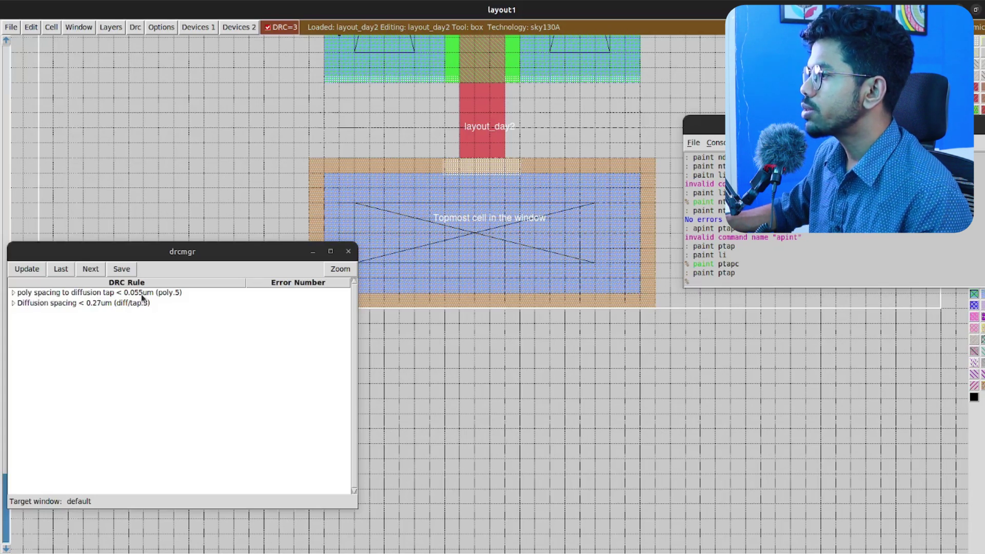
pyautogui.moveTo(241, 254); pyautogui.dragTo(160, 310)
pyautogui.moveTo(698, 124); pyautogui.dragTo(773, 131)
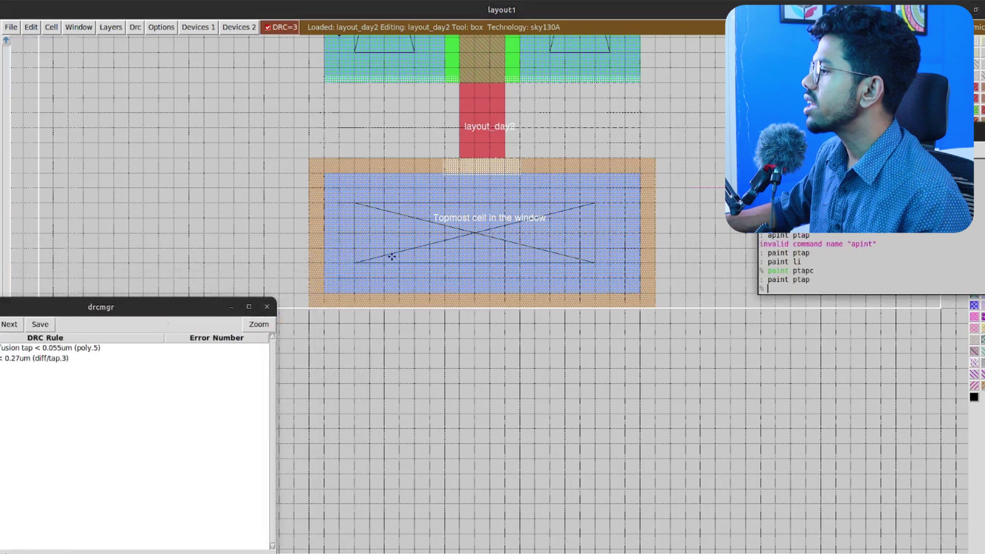
# - Box and select the whole ptap contact, including its ptap border, and move it down 1
pyautogui.click(306, 310)
pyautogui.rightClick(657, 159)
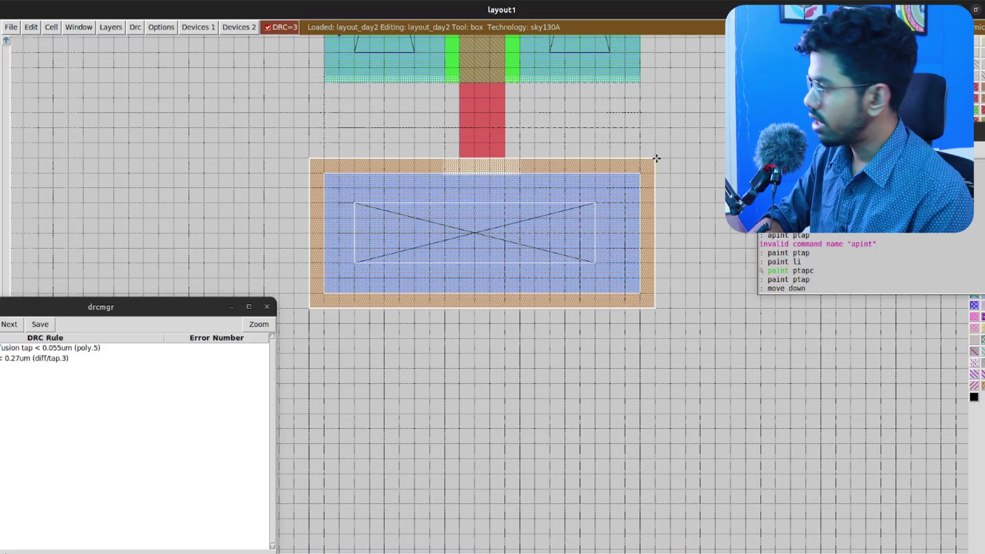
pyautogui.press('Return')
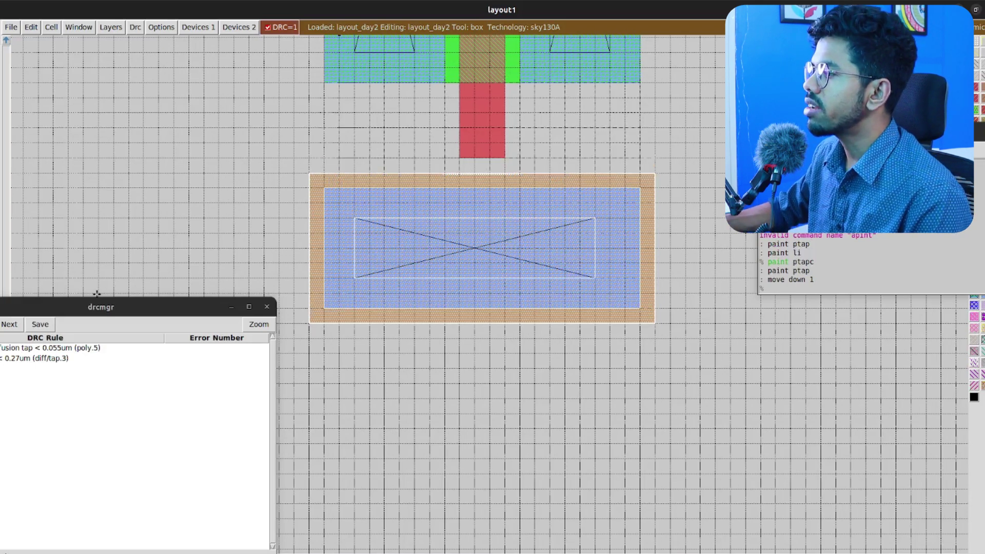
# - Recheck the moved ptap contact for DRC errors and move the drcmgr window clear of the layout
pyautogui.moveTo(90, 310); pyautogui.dragTo(229, 311)
pyautogui.click(86, 324)
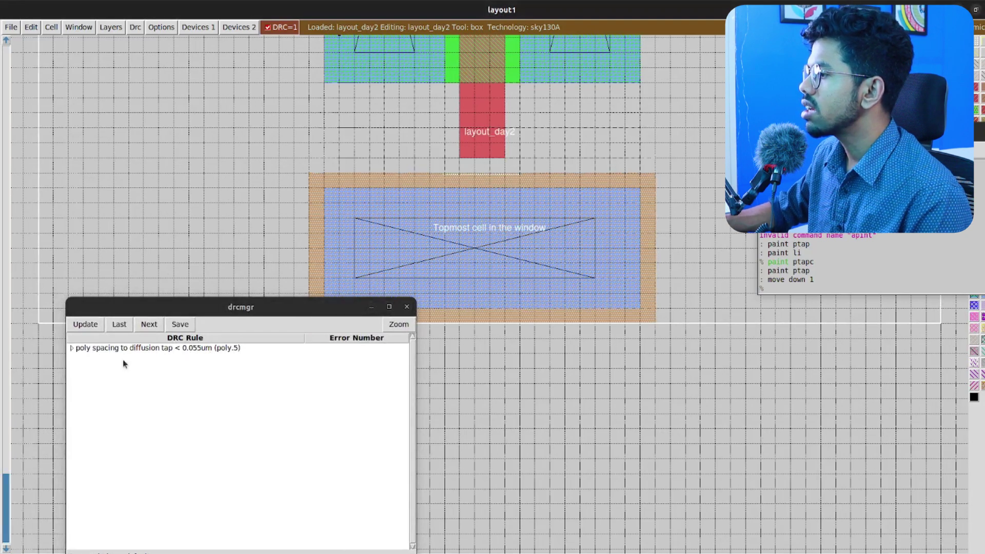
pyautogui.moveTo(206, 309); pyautogui.dragTo(65, 346)
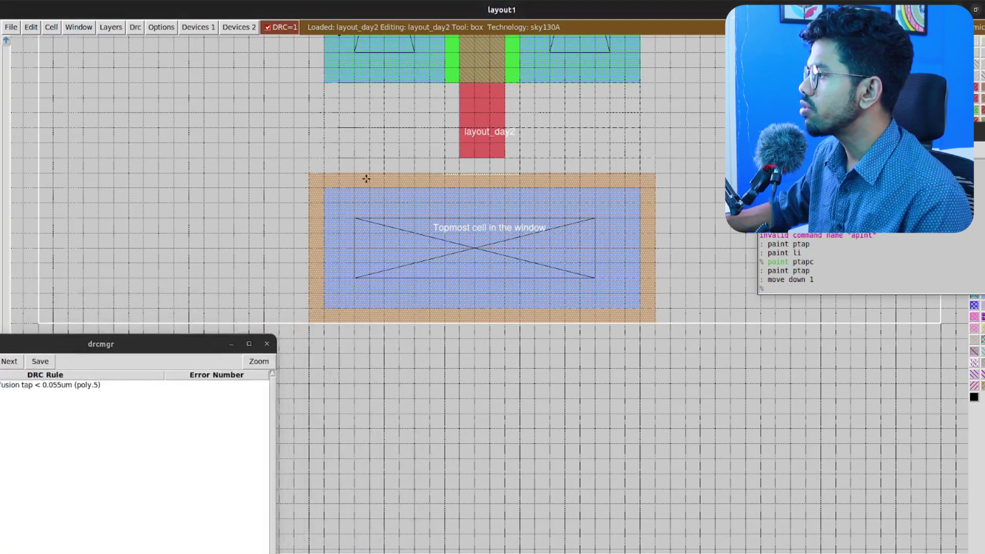
# - Select the full ptap contact area again and move it down by another 1, away from the lower poly end
pyautogui.click(307, 322)
pyautogui.rightClick(656, 175)
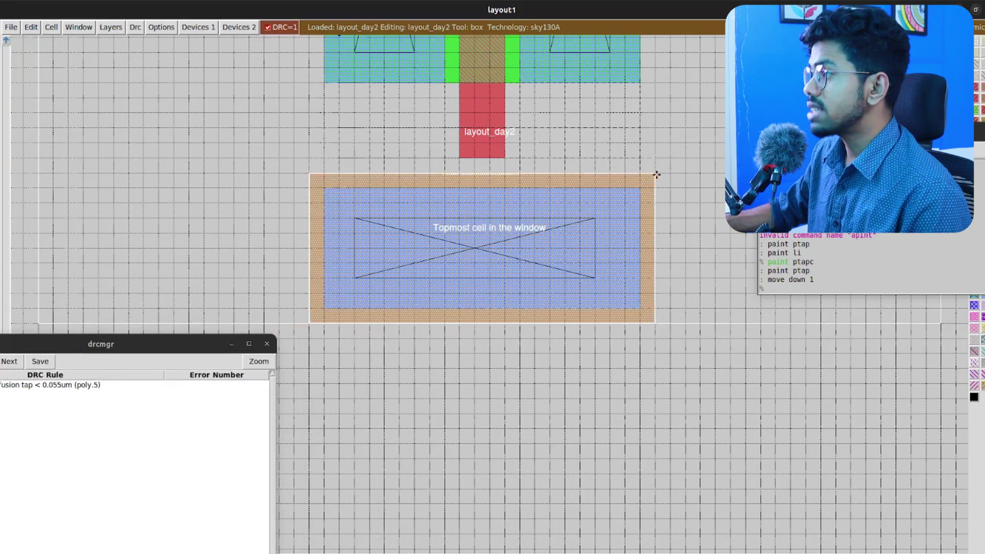
pyautogui.press('a')
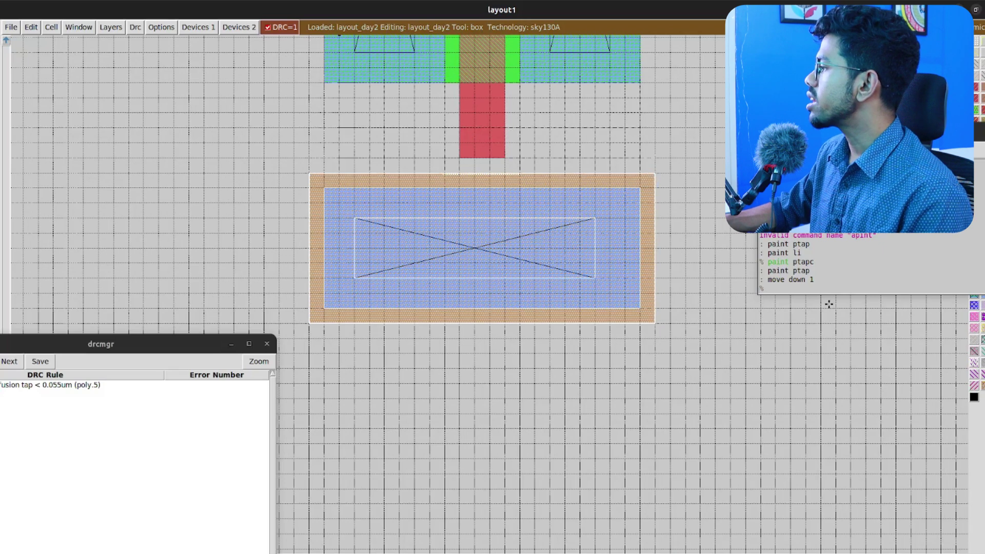
pyautogui.click(788, 291)
pyautogui.write('move down ')
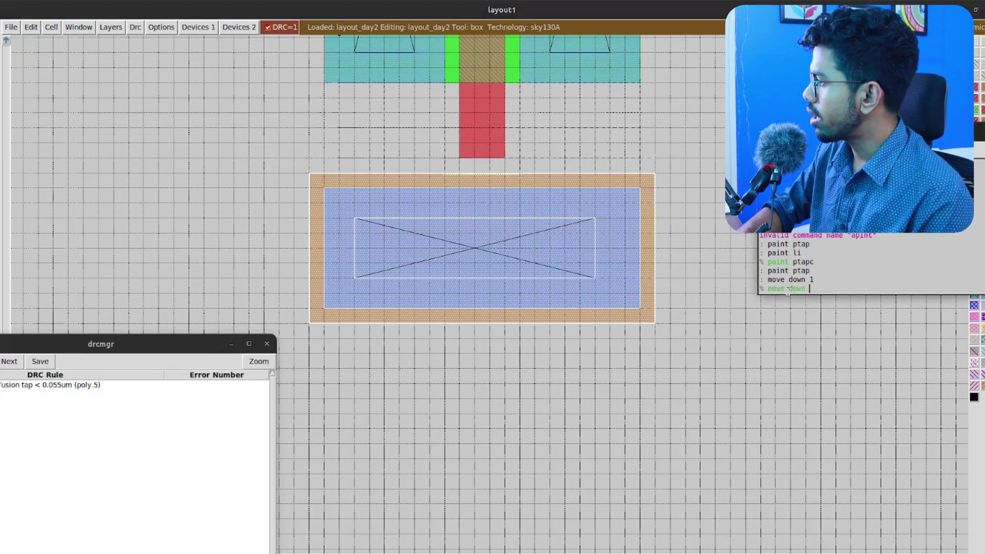
pyautogui.write('1')
pyautogui.press('Return')
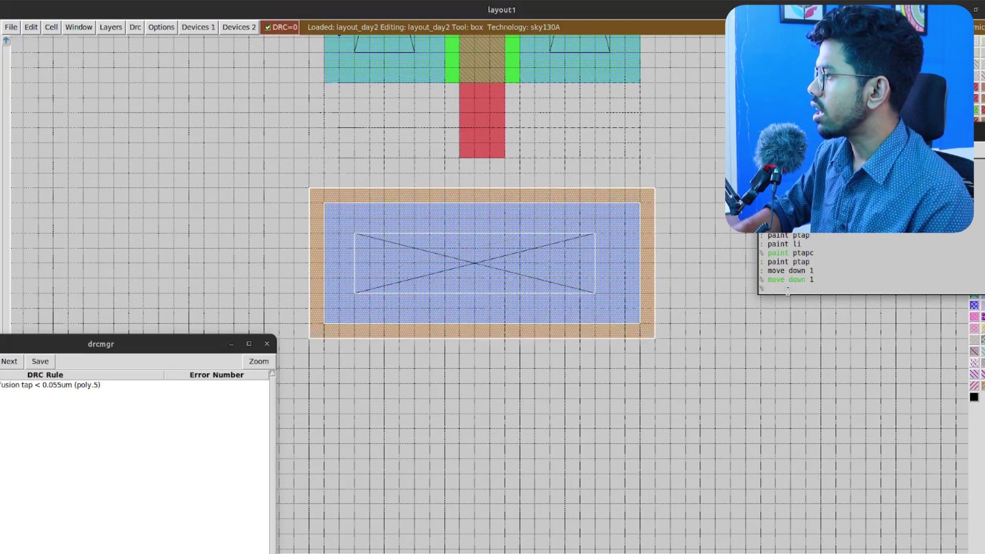
# - Refresh the DRC error list for the layout and move the drcmgr window below the ptap contact
pyautogui.moveTo(146, 345); pyautogui.dragTo(410, 261)
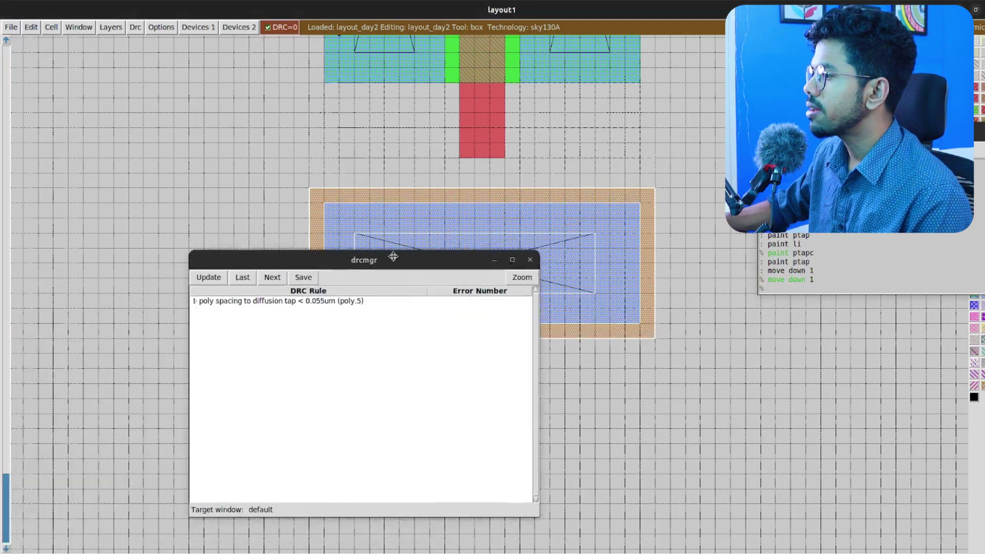
pyautogui.click(210, 277)
pyautogui.moveTo(277, 259); pyautogui.dragTo(264, 429)
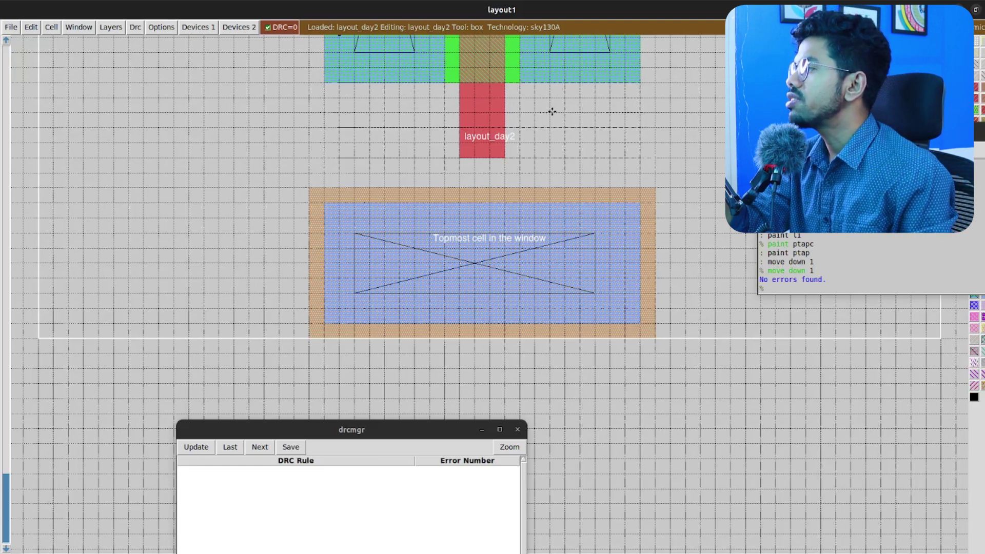
# - Fit the whole layout in view and move the drcmgr and console windows off it to inspect both devices and taps
pyautogui.press('v')
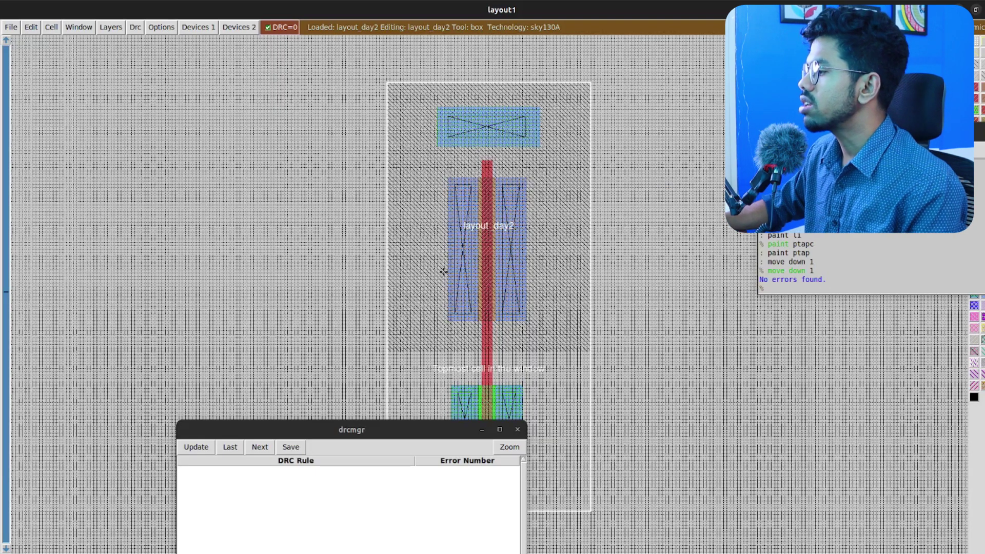
pyautogui.moveTo(359, 431); pyautogui.dragTo(128, 356)
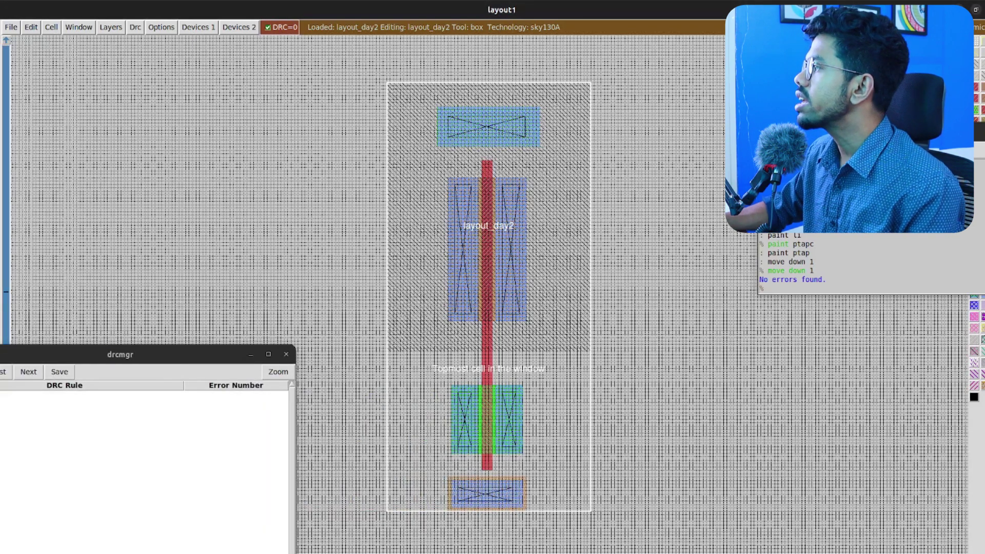
pyautogui.moveTo(844, 136); pyautogui.dragTo(605, 203)
pyautogui.moveTo(795, 197); pyautogui.dragTo(689, 230)
pyautogui.moveTo(773, 233); pyautogui.dragTo(984, 355)
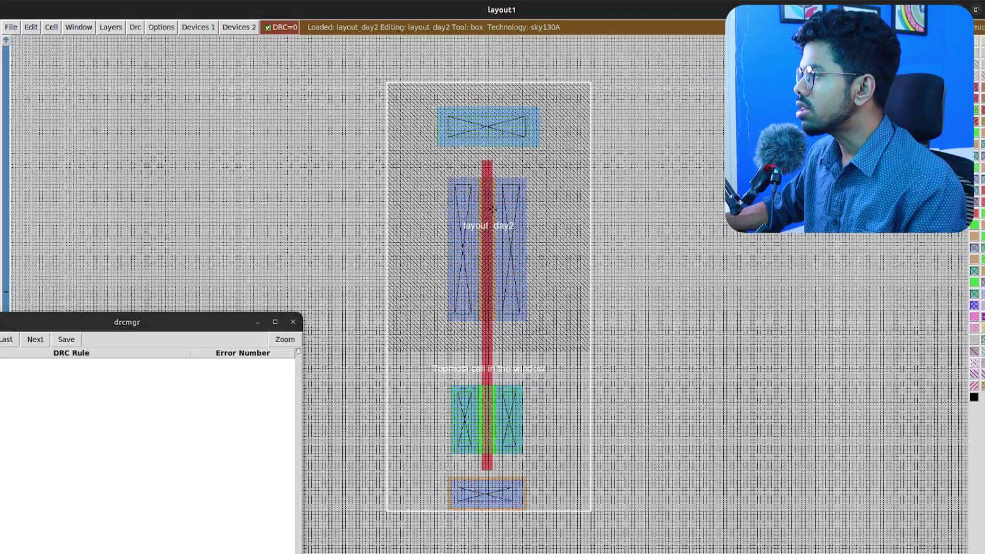